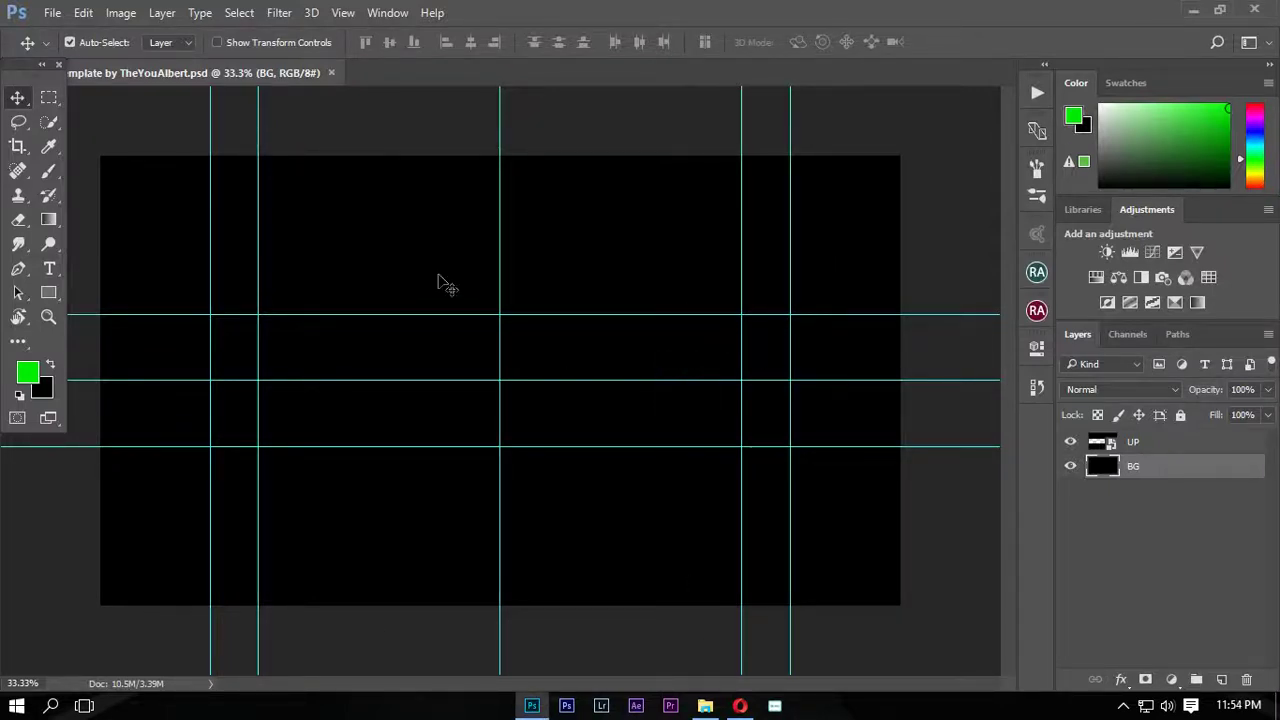
# Nudge a vertical guide and marquee-select the middle band between the guides
pyautogui.moveTo(808, 341); pyautogui.dragTo(796, 348)
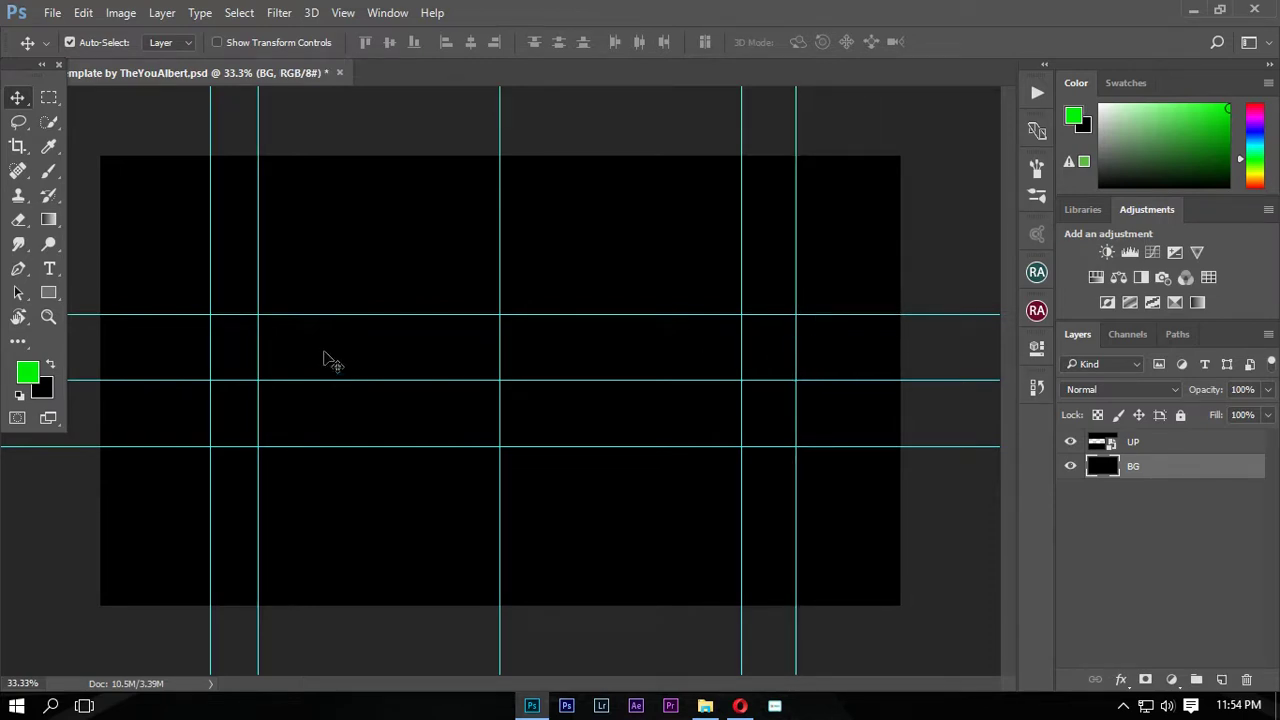
pyautogui.click(49, 97)
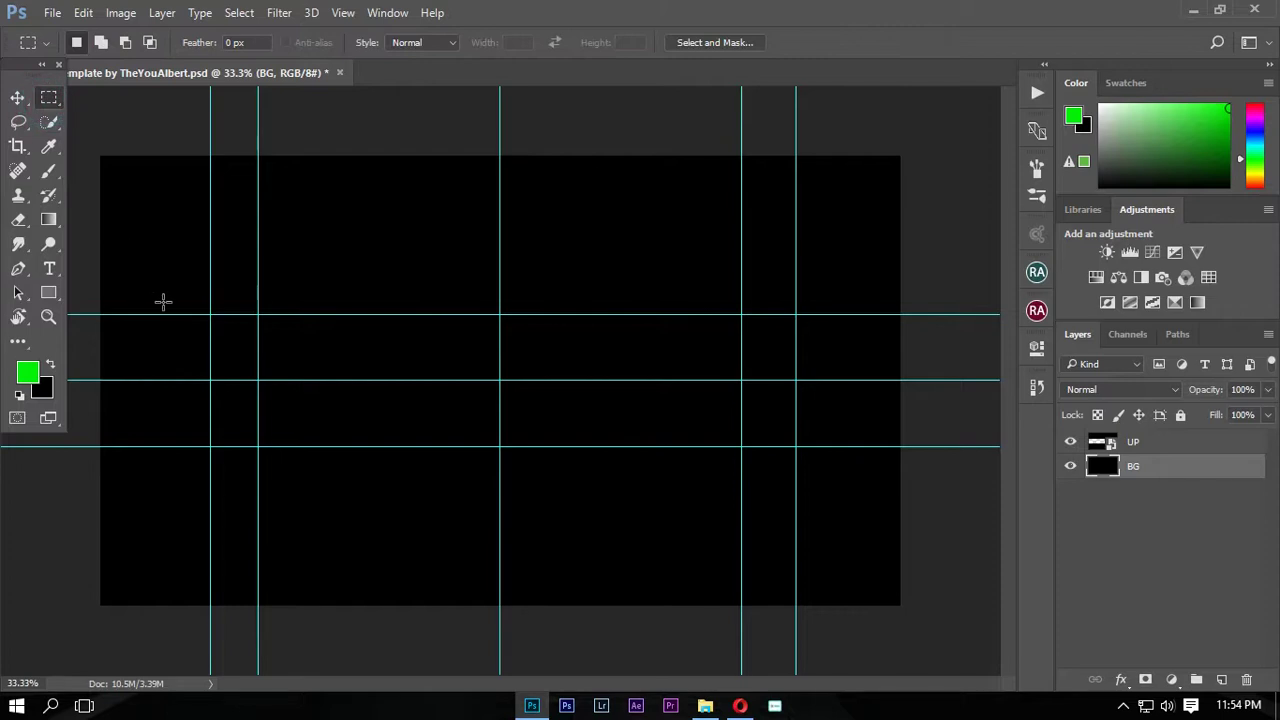
pyautogui.moveTo(204, 312); pyautogui.dragTo(796, 451)
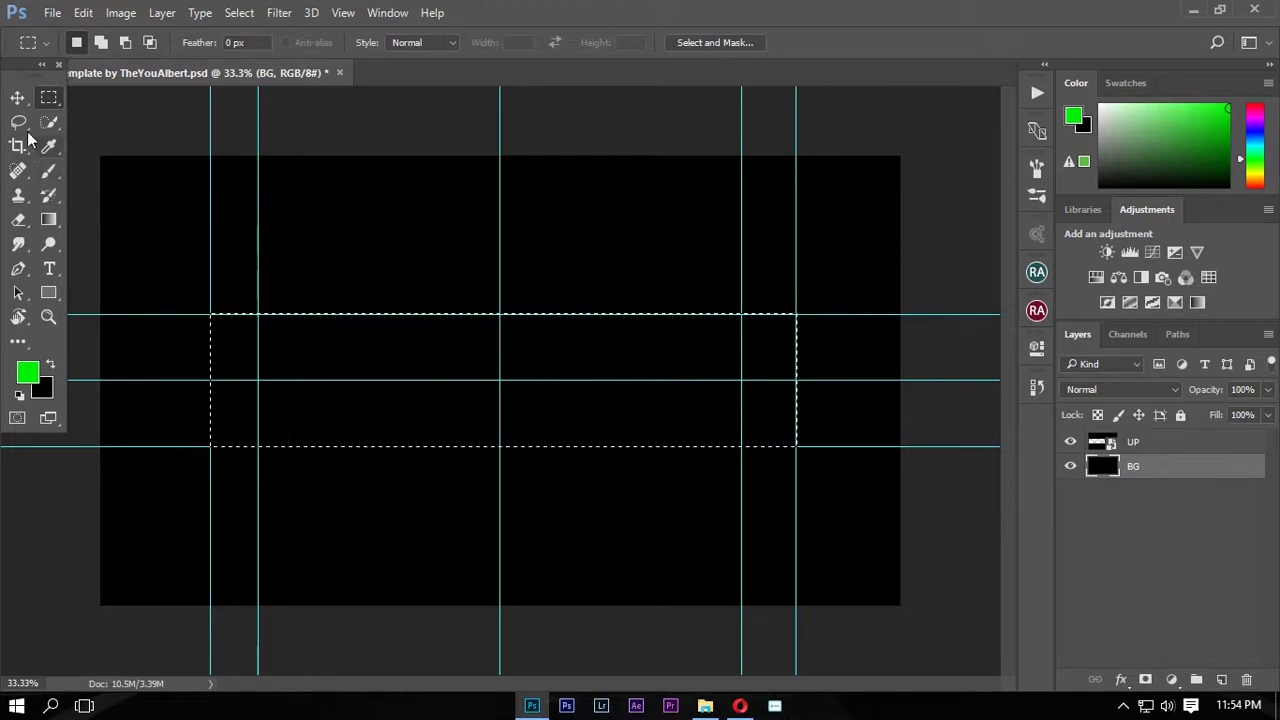
# Toggle the BG and UP layer visibility to check the UP layer's transparent strip
pyautogui.click(17, 97)
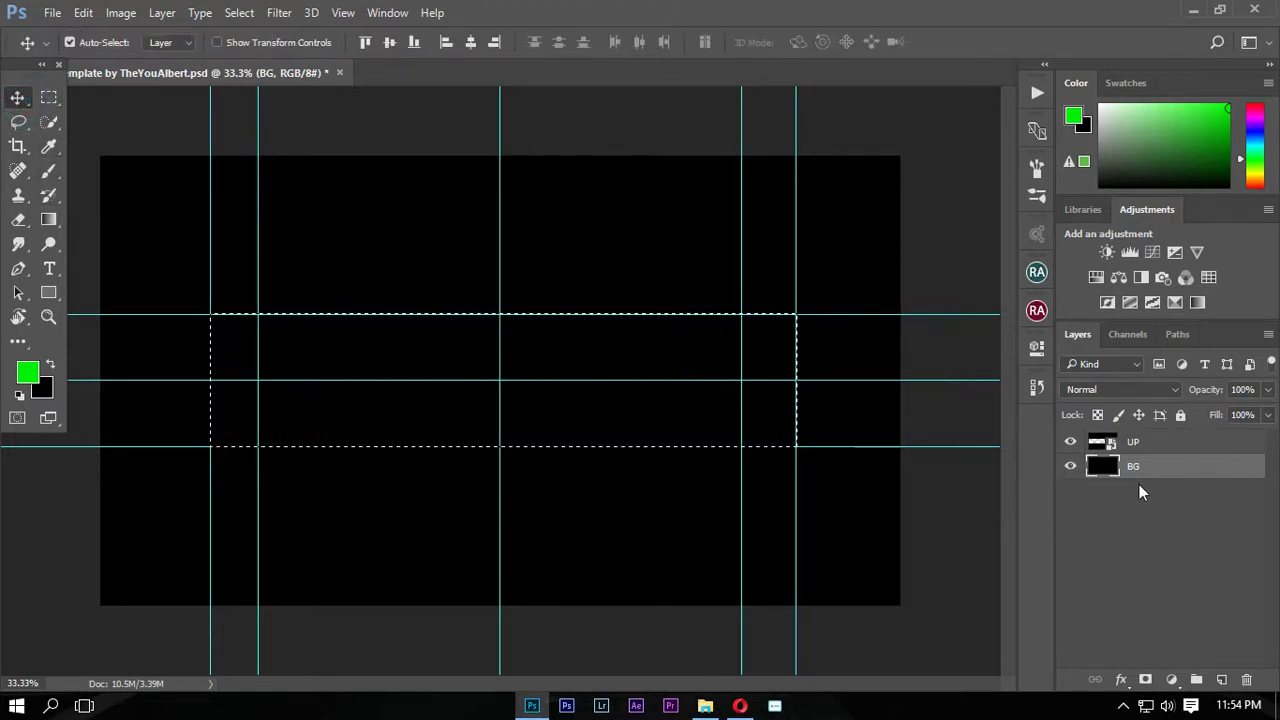
pyautogui.click(1165, 443)
pyautogui.click(1070, 466)
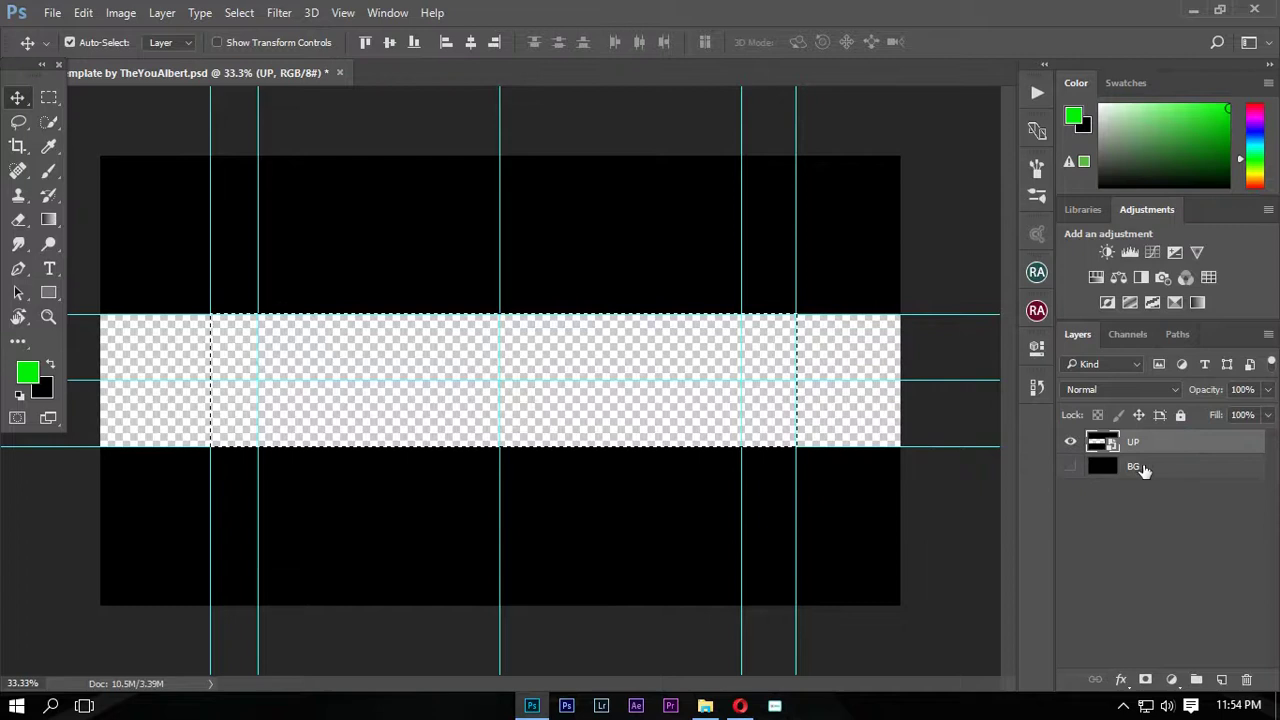
pyautogui.click(1071, 445)
pyautogui.click(1071, 445)
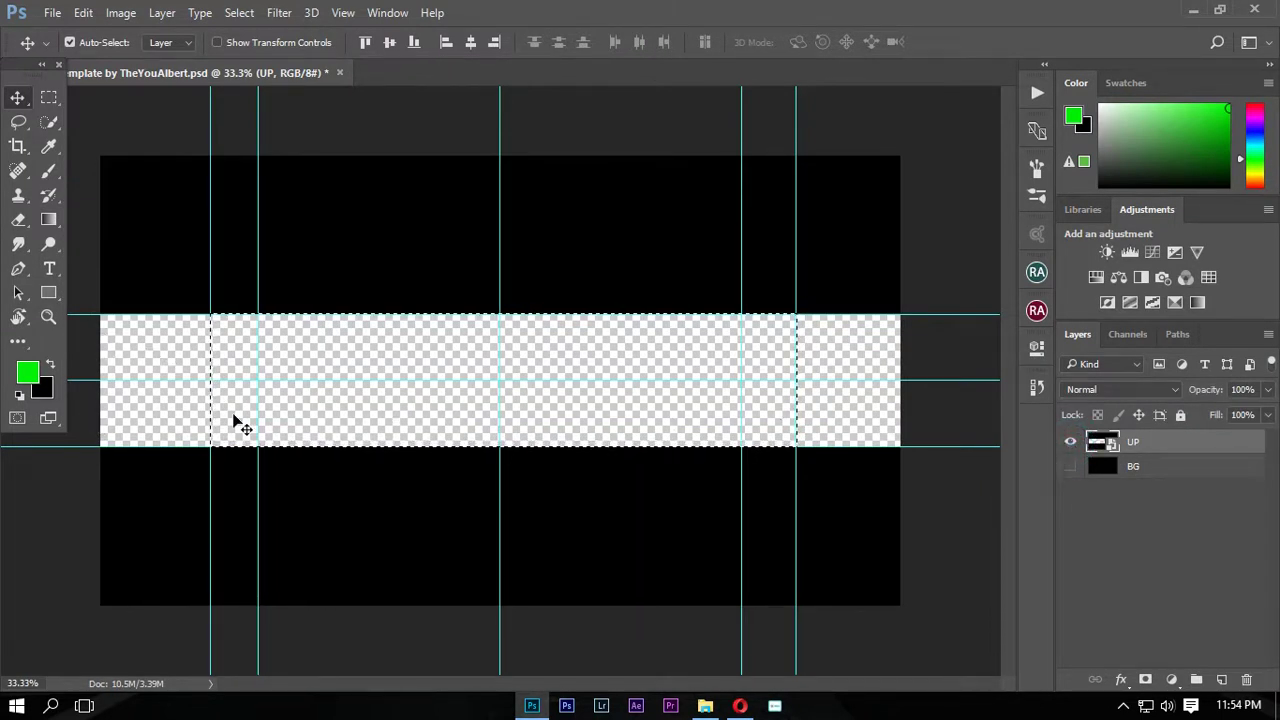
pyautogui.click(1070, 466)
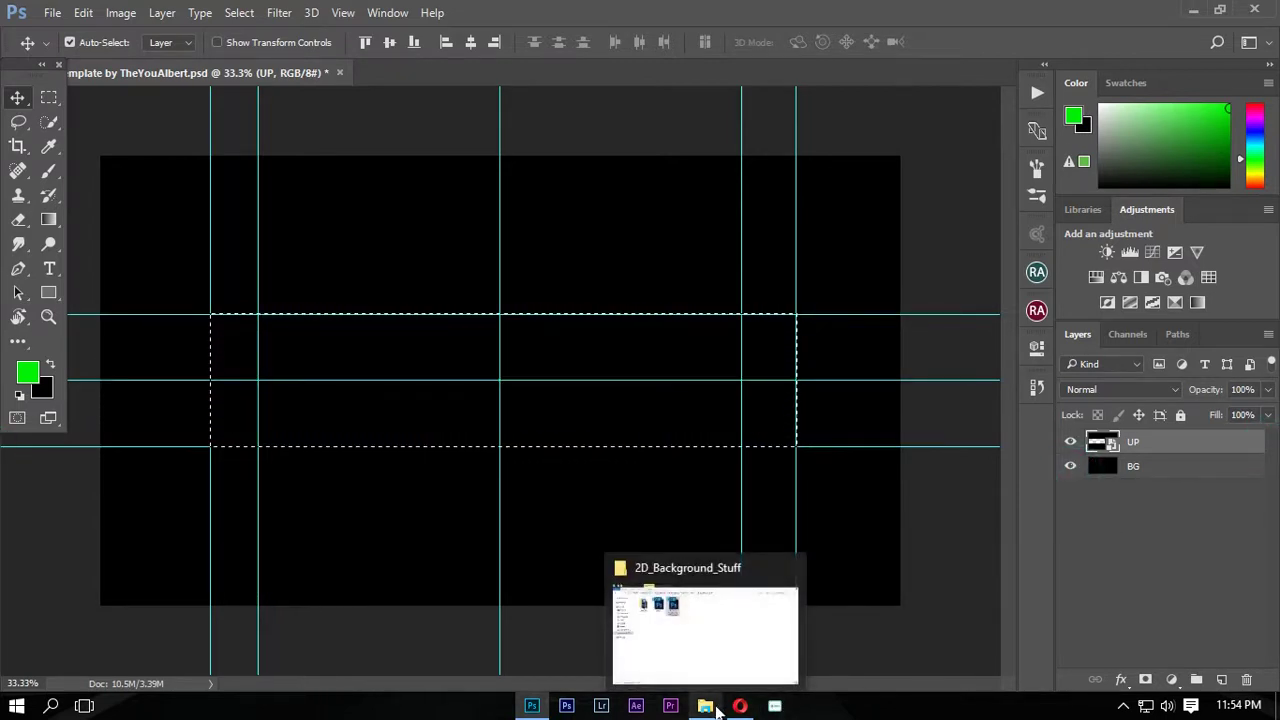
pyautogui.moveTo(705, 706)
pyautogui.click(730, 634)
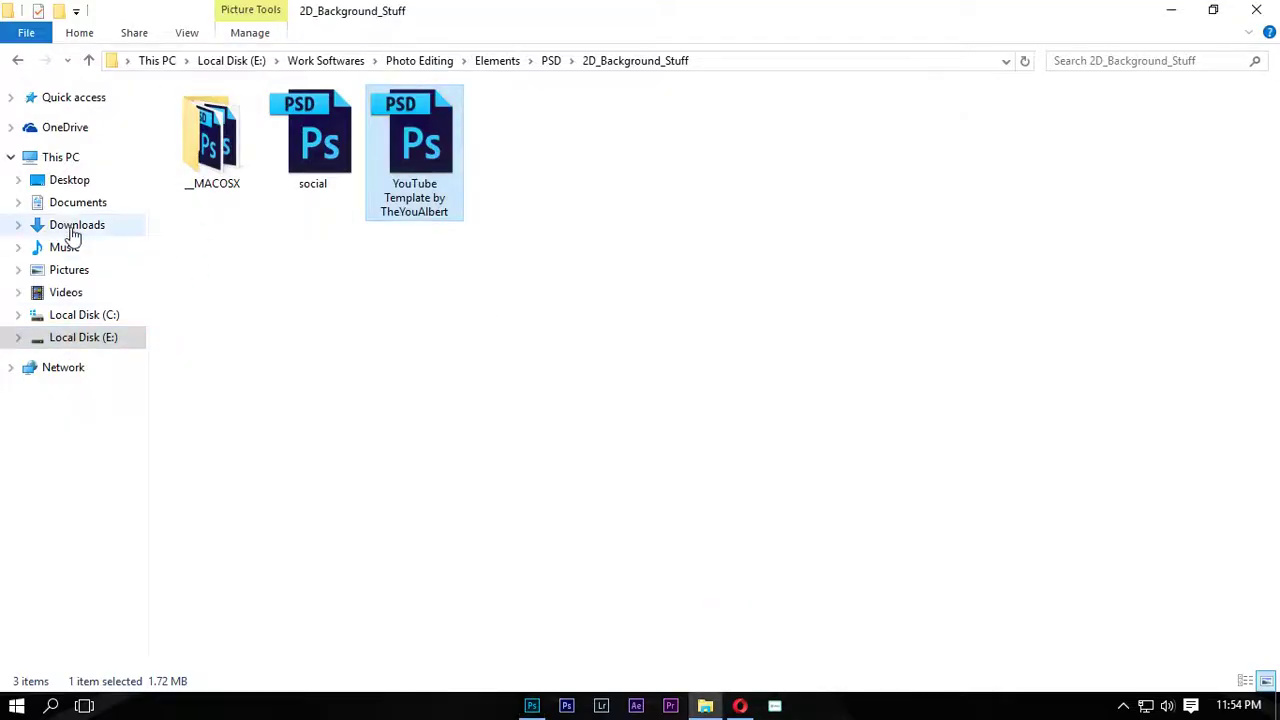
# Go to Downloads > Drives > Grey dot and drag body3 onto the Photoshop canvas
pyautogui.click(73, 227)
pyautogui.doubleClick(417, 151)
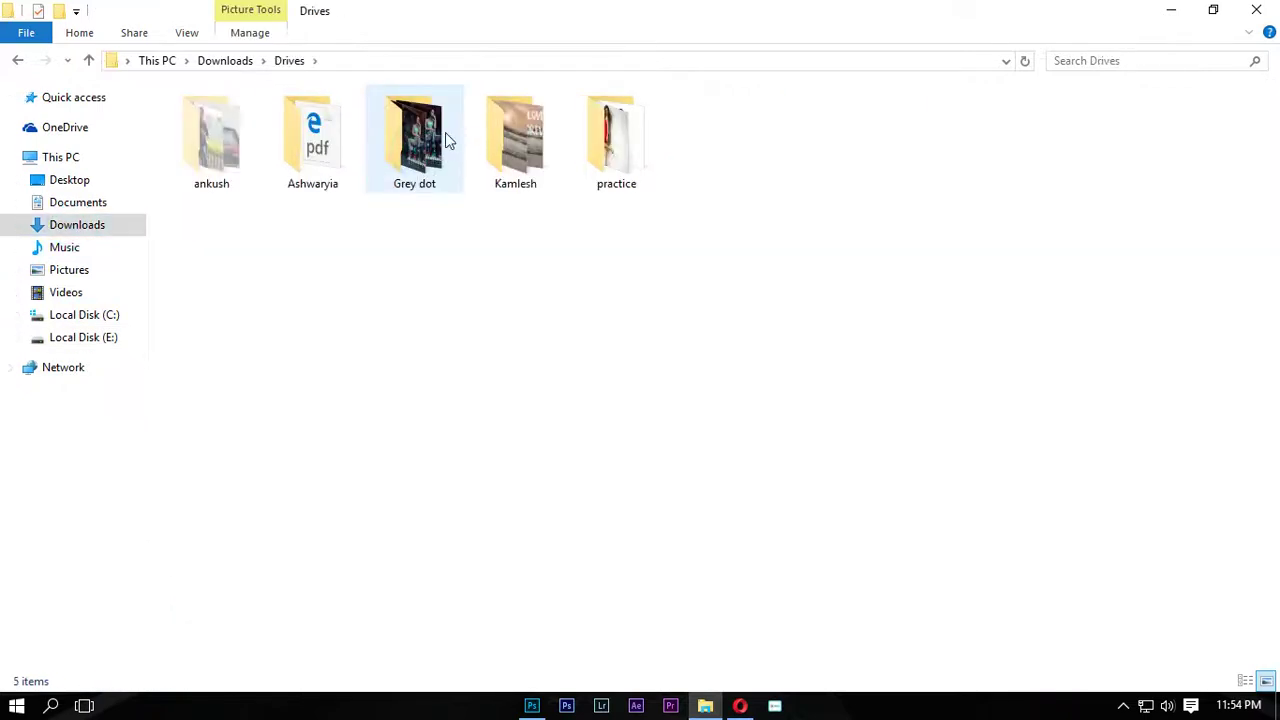
pyautogui.doubleClick(445, 140)
pyautogui.moveTo(1224, 145)
pyautogui.mouseDown()
pyautogui.moveTo(725, 561)
pyautogui.moveTo(535, 323)
pyautogui.mouseUp()
pyautogui.moveTo(522, 381); pyautogui.dragTo(523, 373)
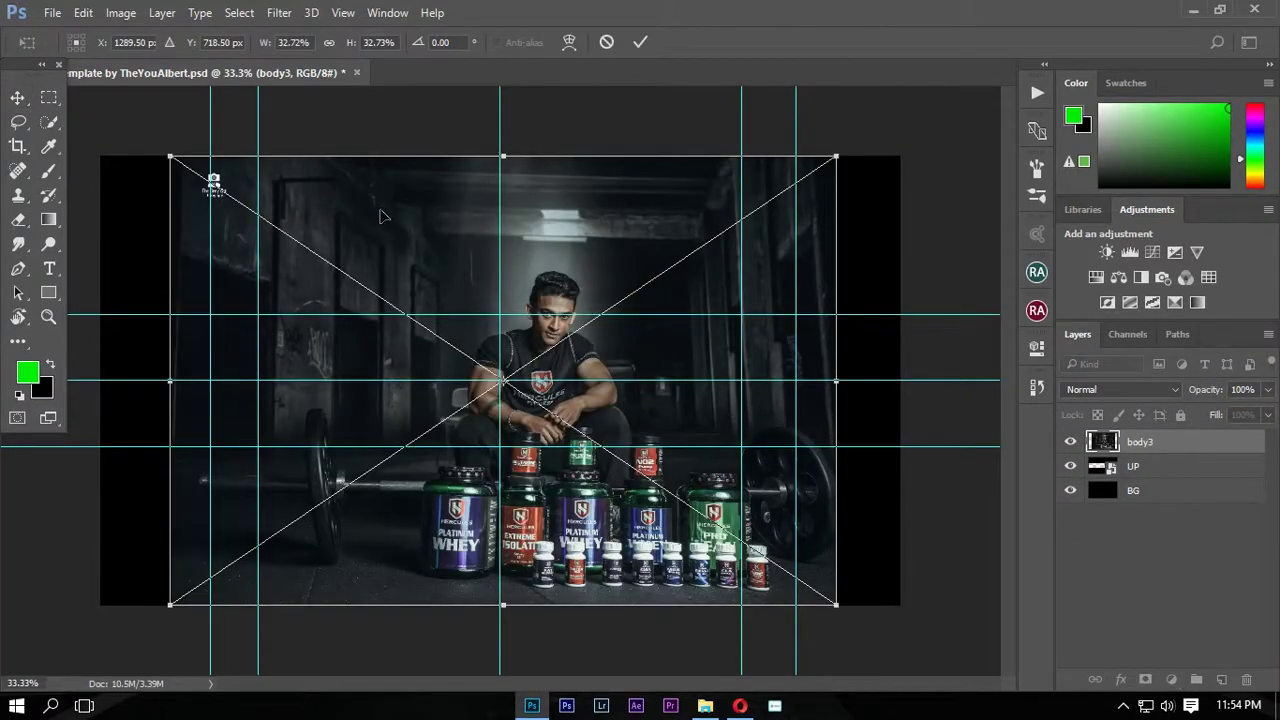
# Scale the placed body3 photo to about 26%, reposition it, and fit the canvas on screen
pyautogui.moveTo(266, 44); pyautogui.dragTo(259, 45)
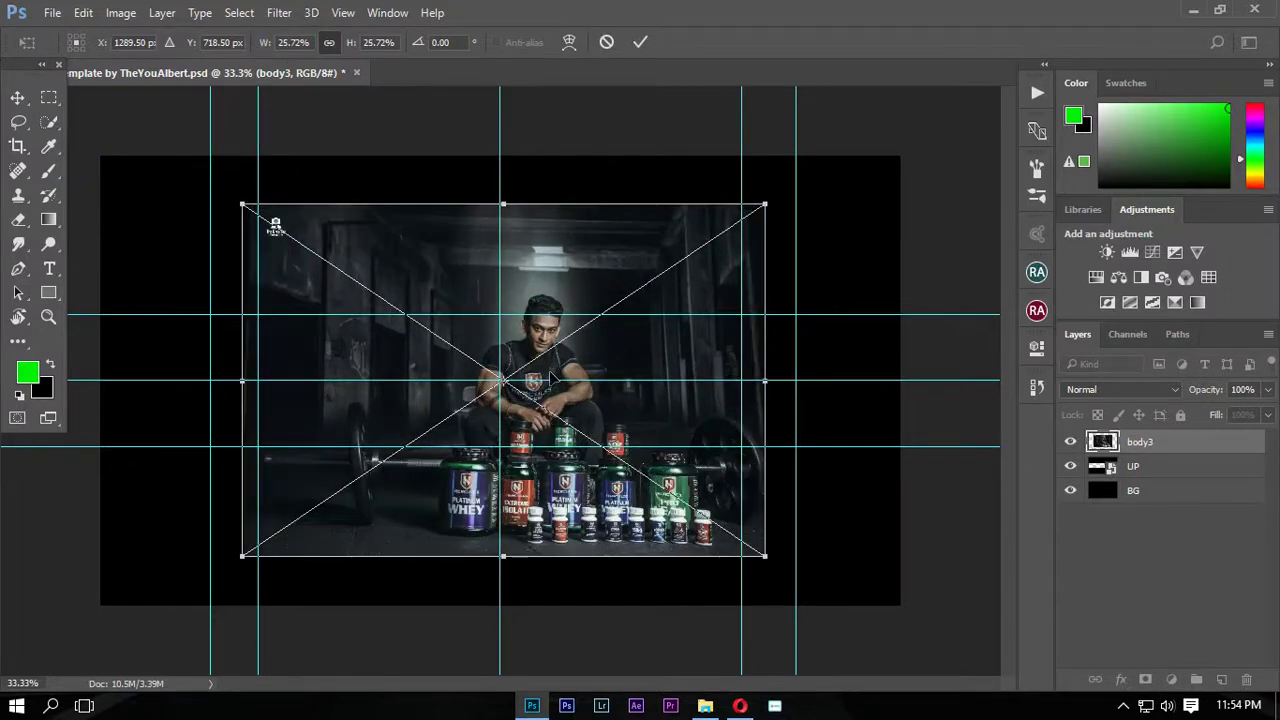
pyautogui.moveTo(551, 378); pyautogui.dragTo(574, 335)
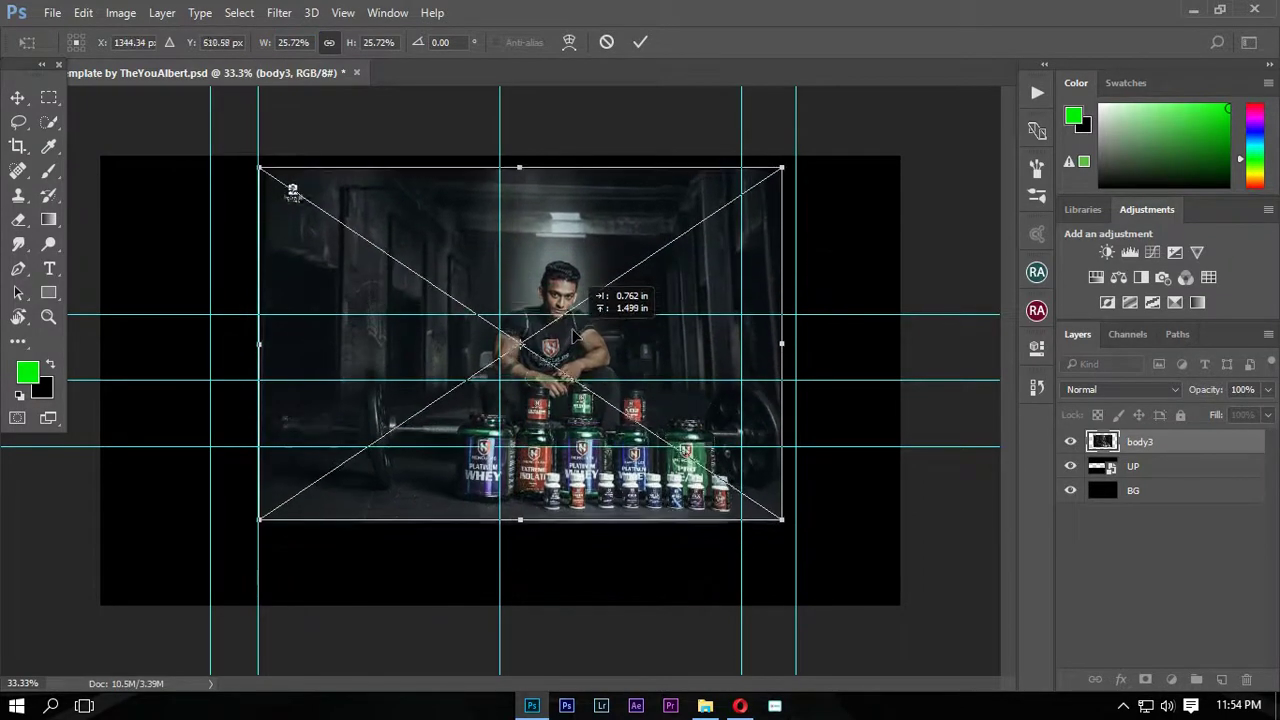
pyautogui.moveTo(574, 335); pyautogui.dragTo(577, 393)
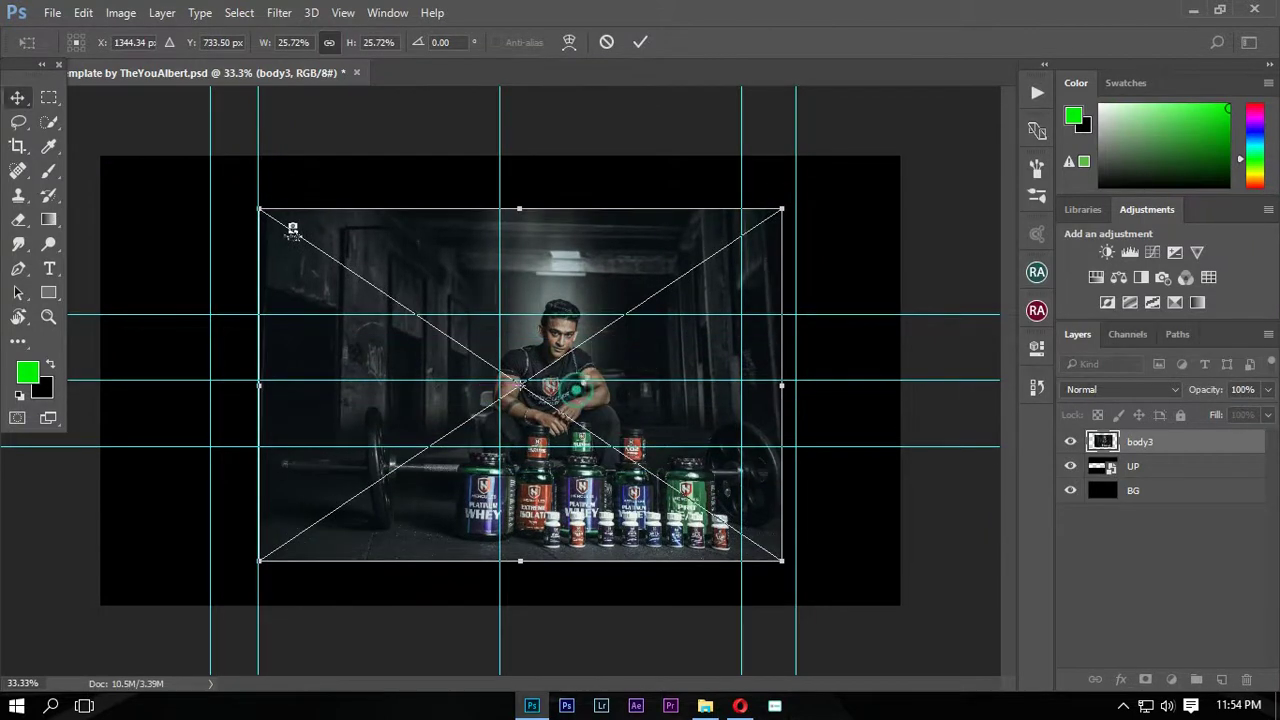
pyautogui.press('Return')
pyautogui.press('z')
pyautogui.moveTo(603, 334); pyautogui.dragTo(646, 369)
pyautogui.rightClick(652, 387)
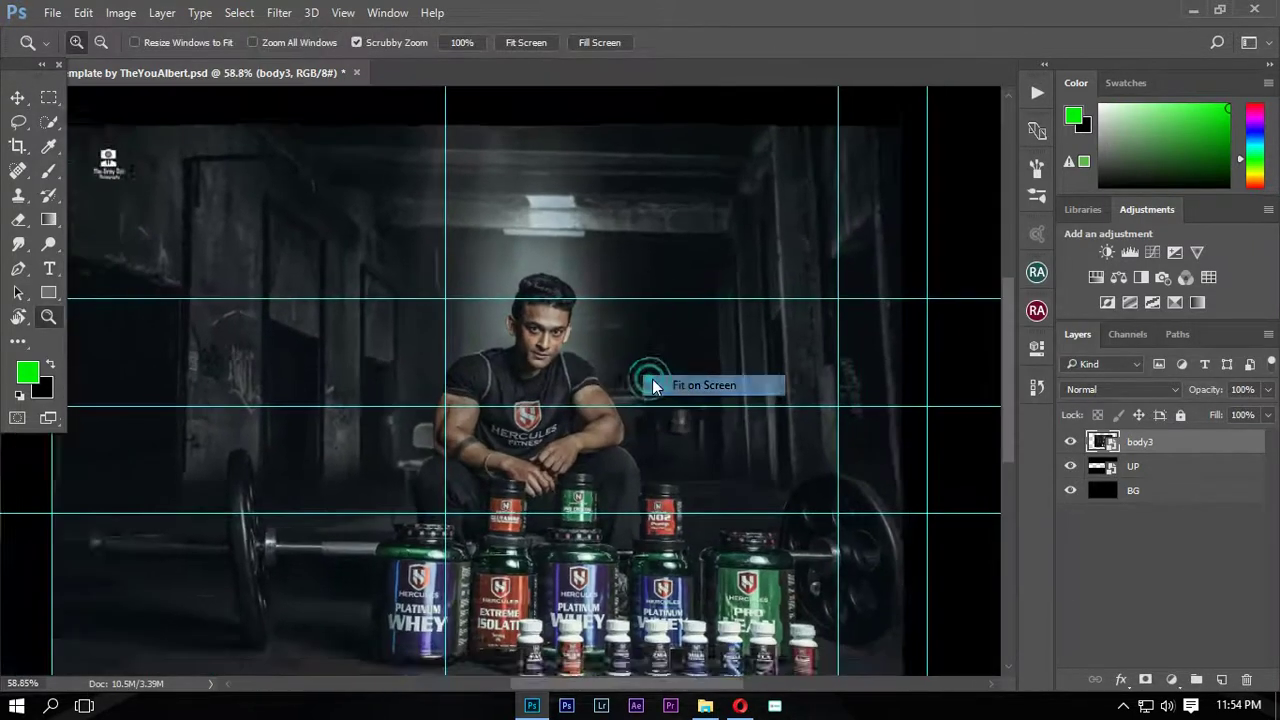
pyautogui.click(652, 386)
# Shrink body3 further from its corner and centre it over the middle band
pyautogui.hotkey('ctrl', 't')
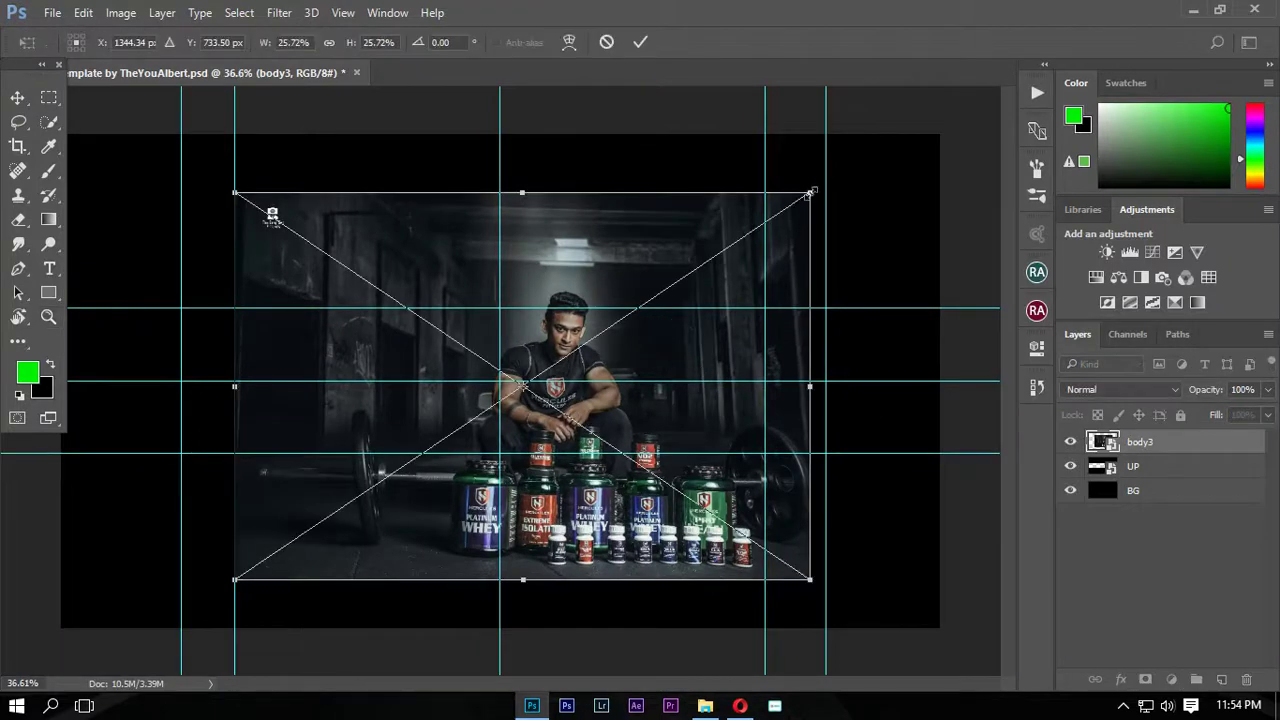
pyautogui.moveTo(810, 193); pyautogui.dragTo(757, 294)
pyautogui.moveTo(601, 474); pyautogui.dragTo(645, 428)
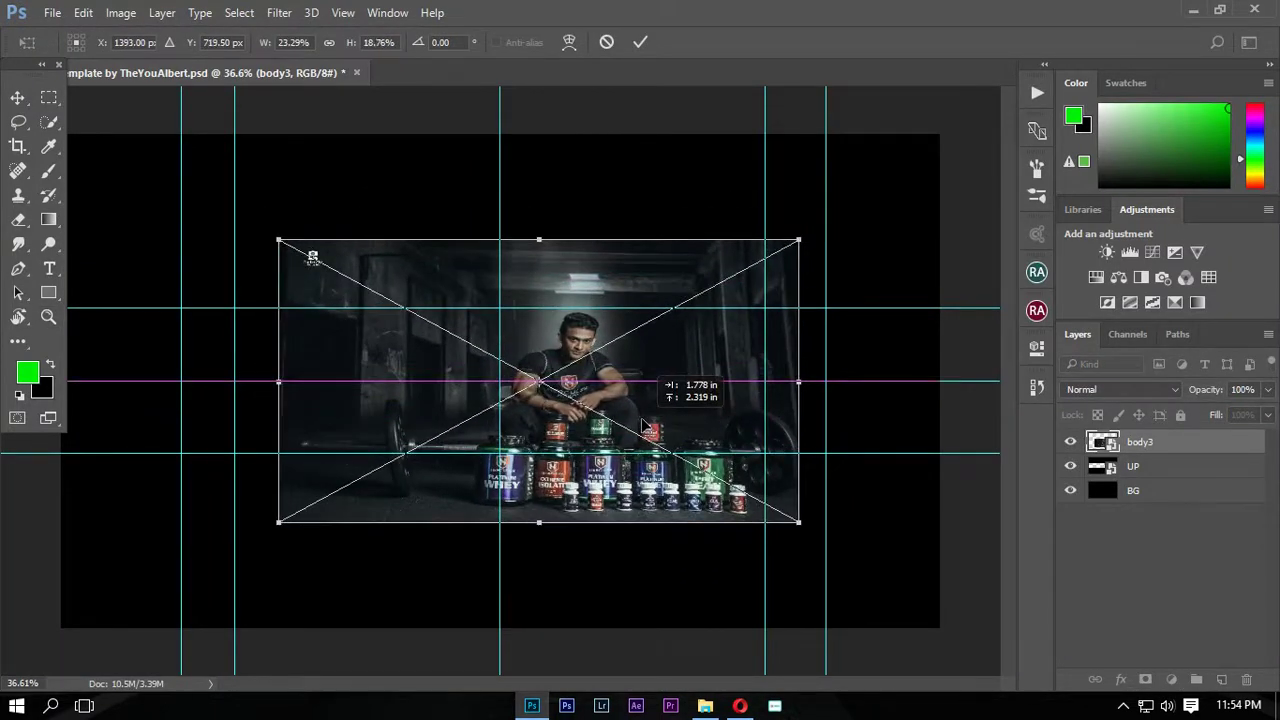
pyautogui.moveTo(643, 428); pyautogui.dragTo(670, 428)
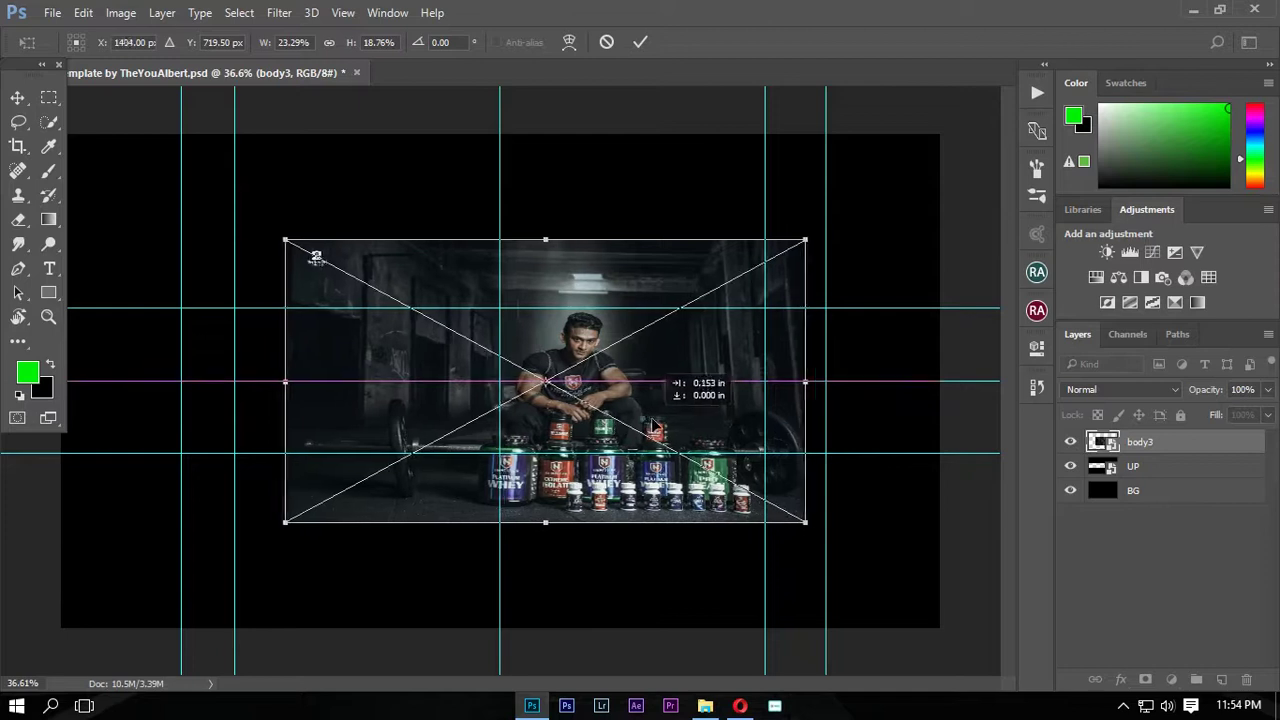
pyautogui.press('Return')
pyautogui.press('z')
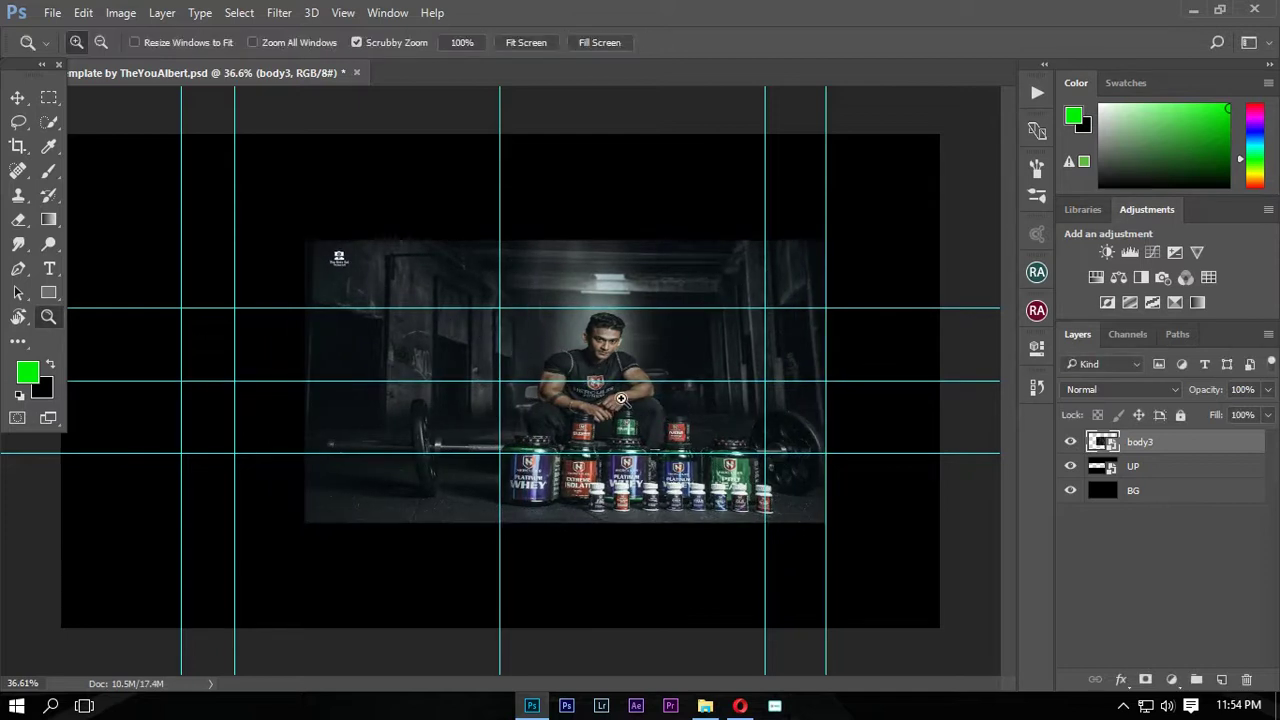
pyautogui.click(621, 398)
pyautogui.rightClick(623, 348)
pyautogui.click(637, 357)
# Toggle the BG and body3 layers off and on to compare, with body3 reselected
pyautogui.click(1070, 489)
pyautogui.click(1161, 491)
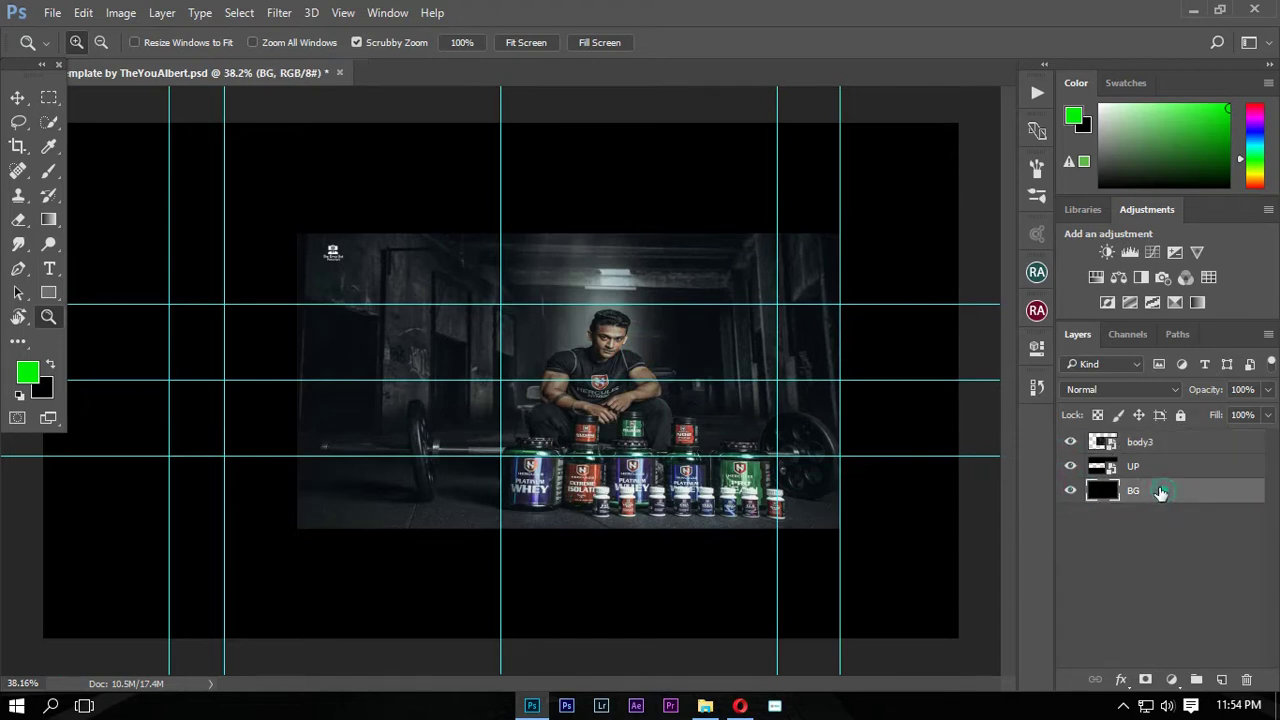
pyautogui.click(1071, 443)
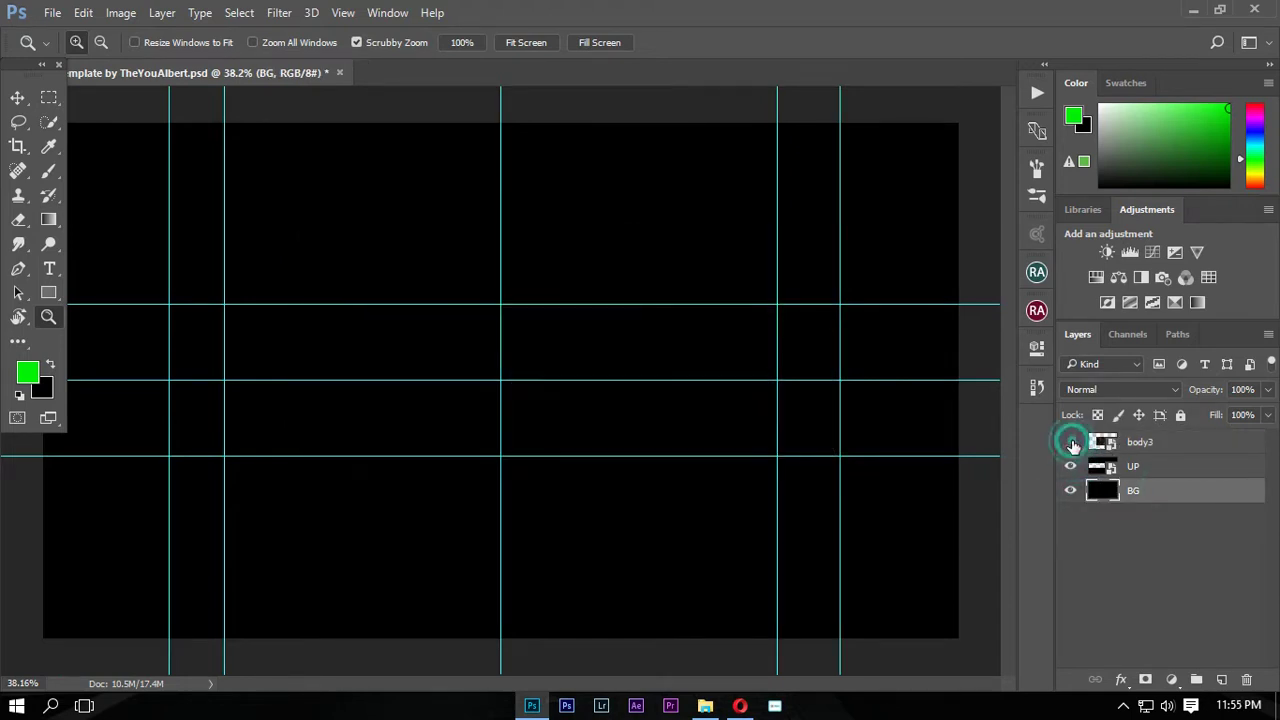
pyautogui.click(1071, 443)
pyautogui.click(1165, 442)
pyautogui.click(705, 705)
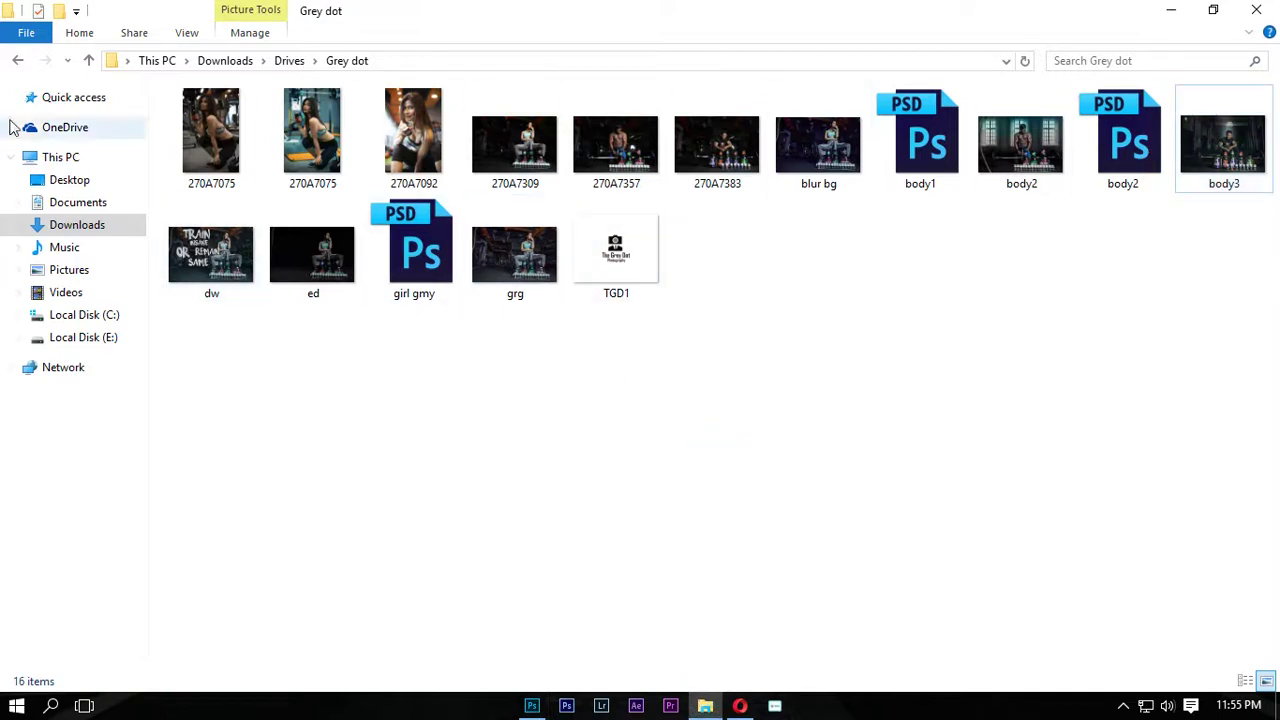
# Browse the Drives and Kamlesh folders, then Local Disk (E:)
pyautogui.click(17, 61)
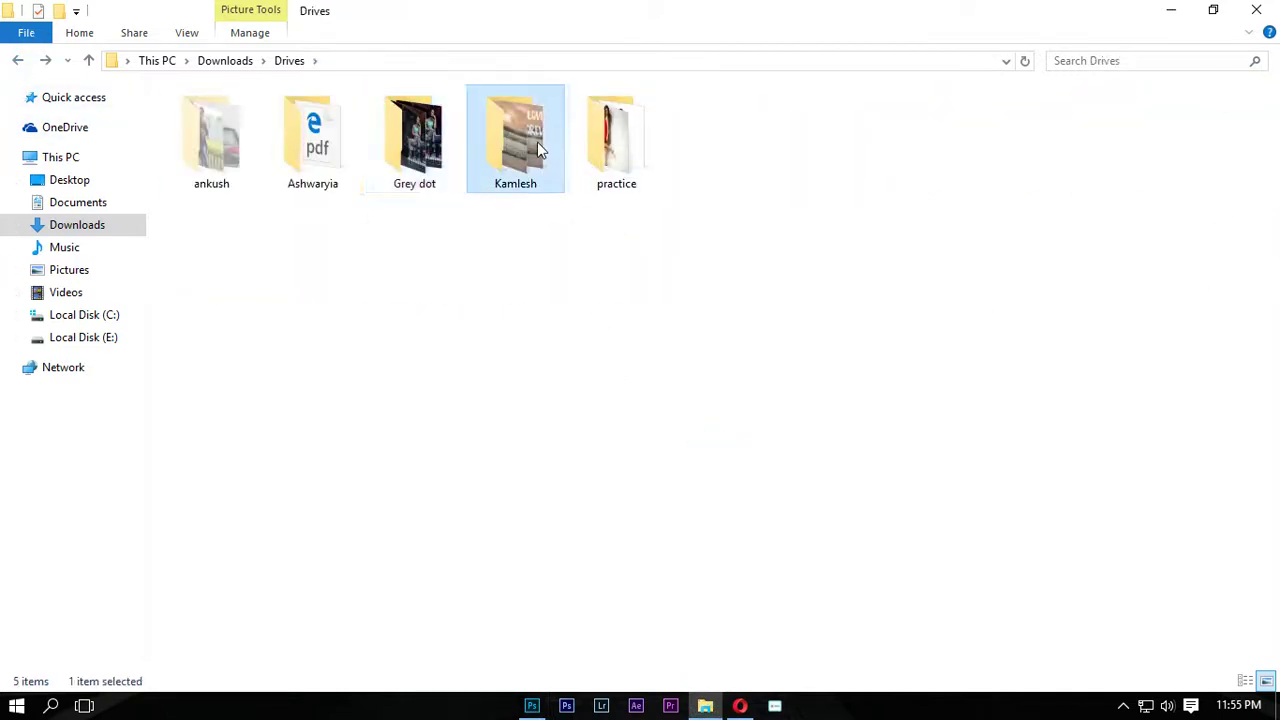
pyautogui.doubleClick(537, 142)
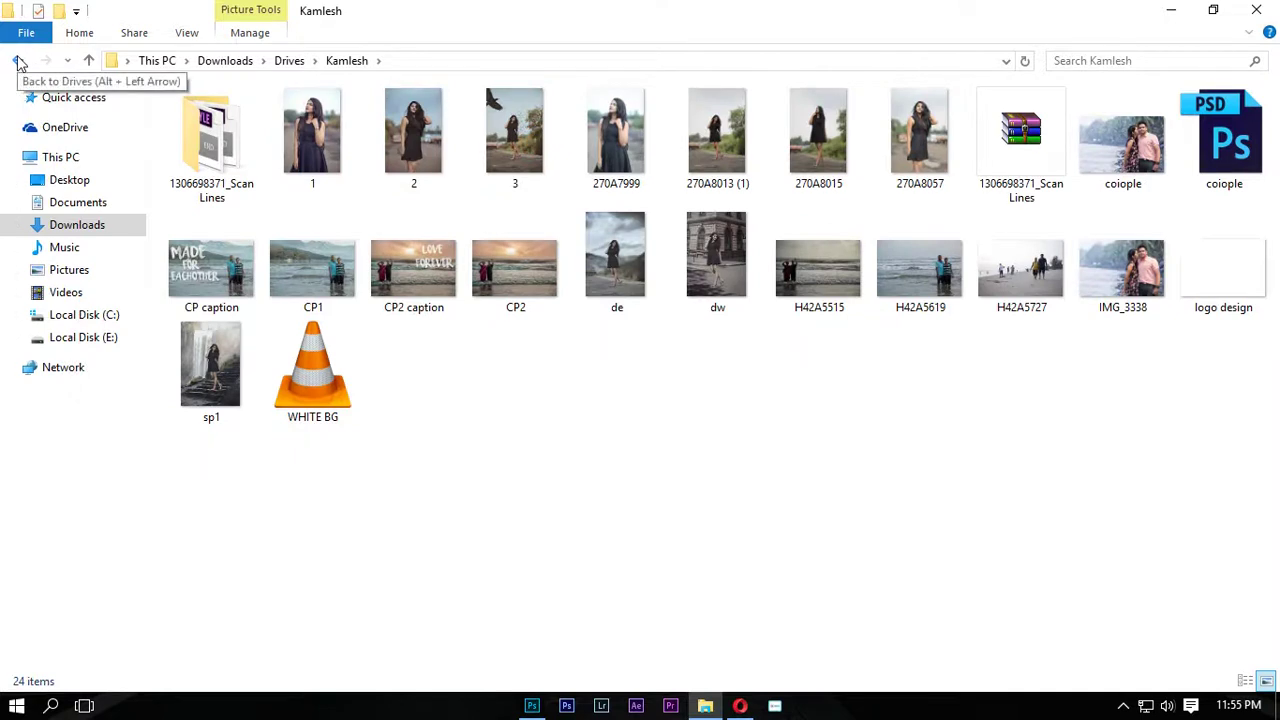
pyautogui.click(20, 62)
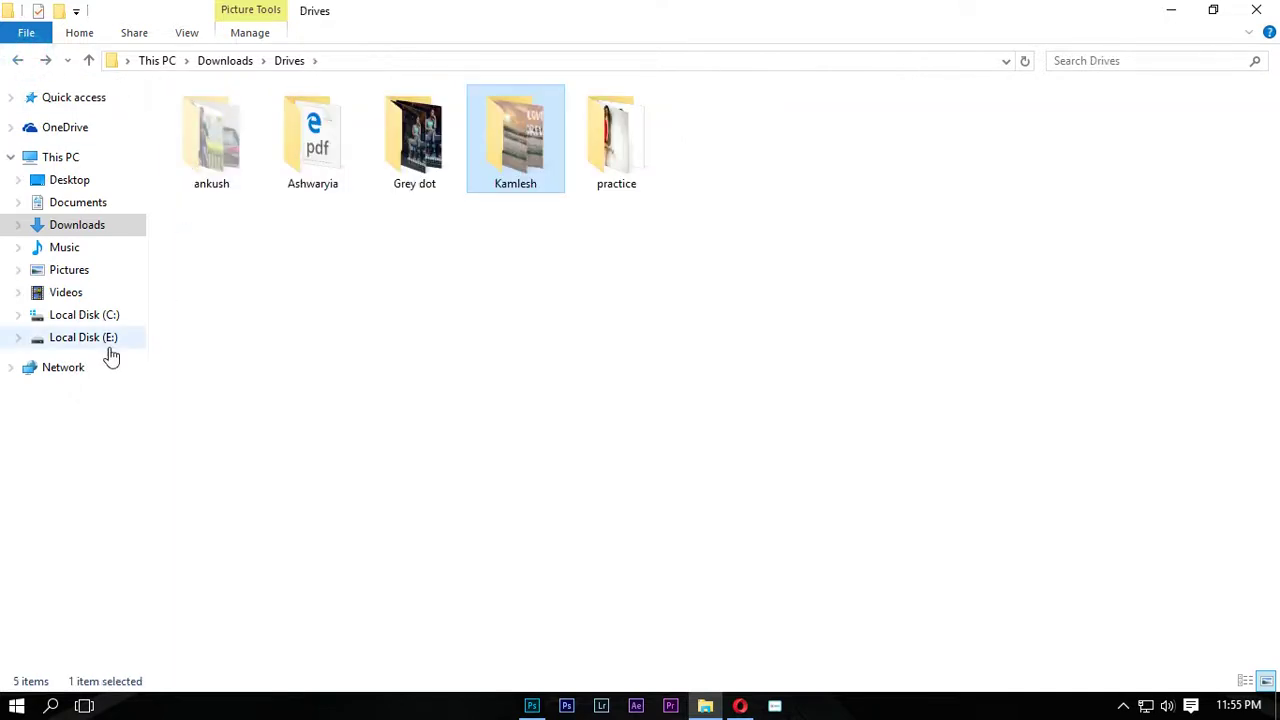
pyautogui.click(95, 340)
pyautogui.click(347, 467)
pyautogui.scroll(-2, 347, 467)
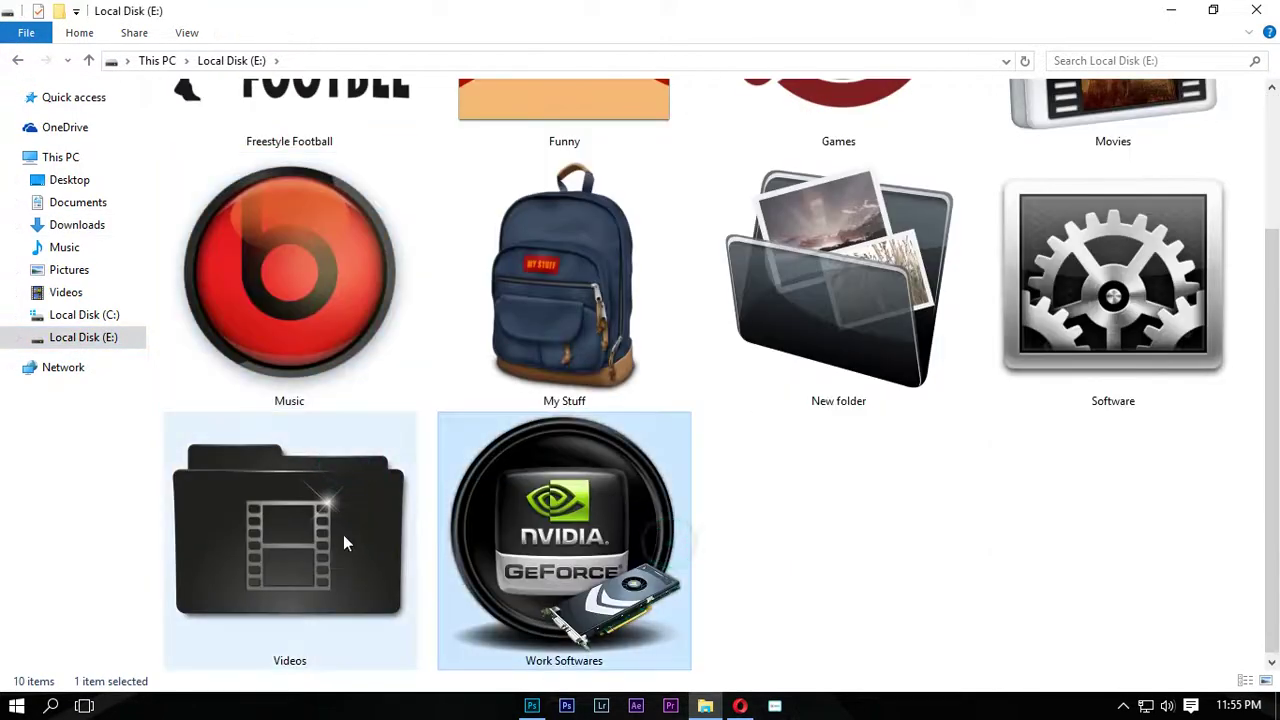
# Look in Work Softwares > Stock > Pictures Stock, then open Photo Editing > My Work > New
pyautogui.doubleClick(570, 520)
pyautogui.doubleClick(586, 240)
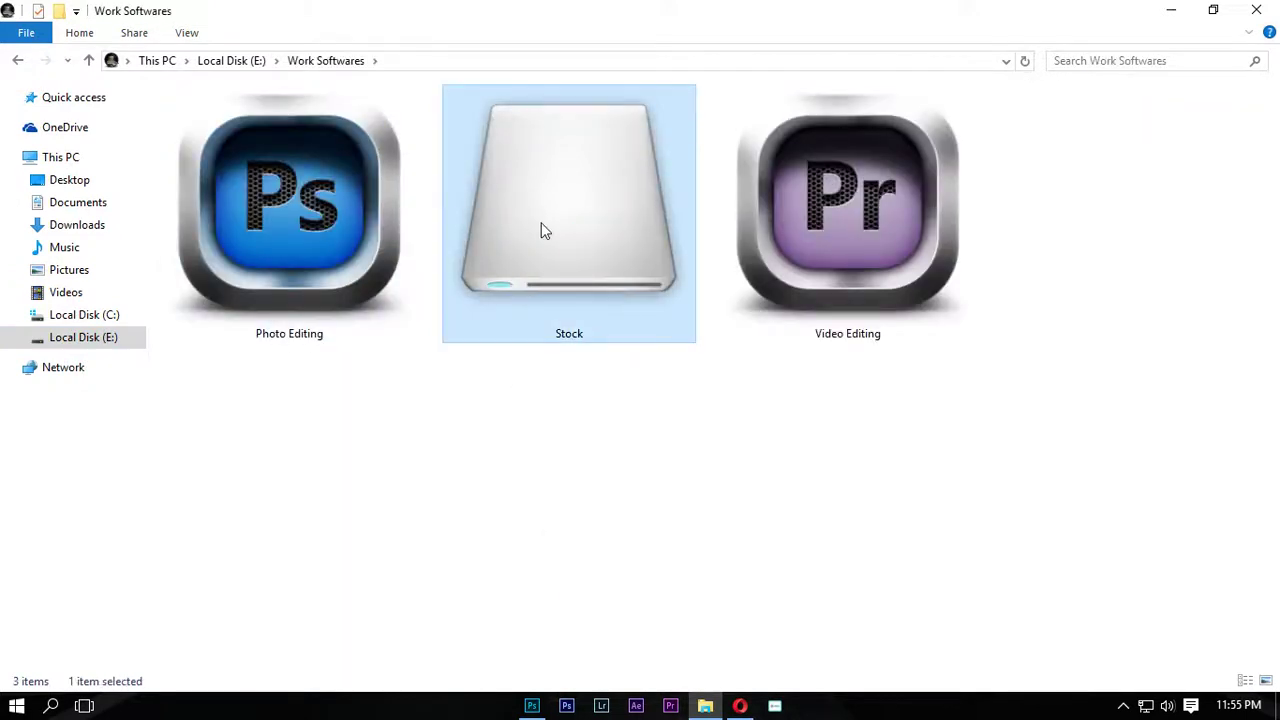
pyautogui.doubleClick(258, 190)
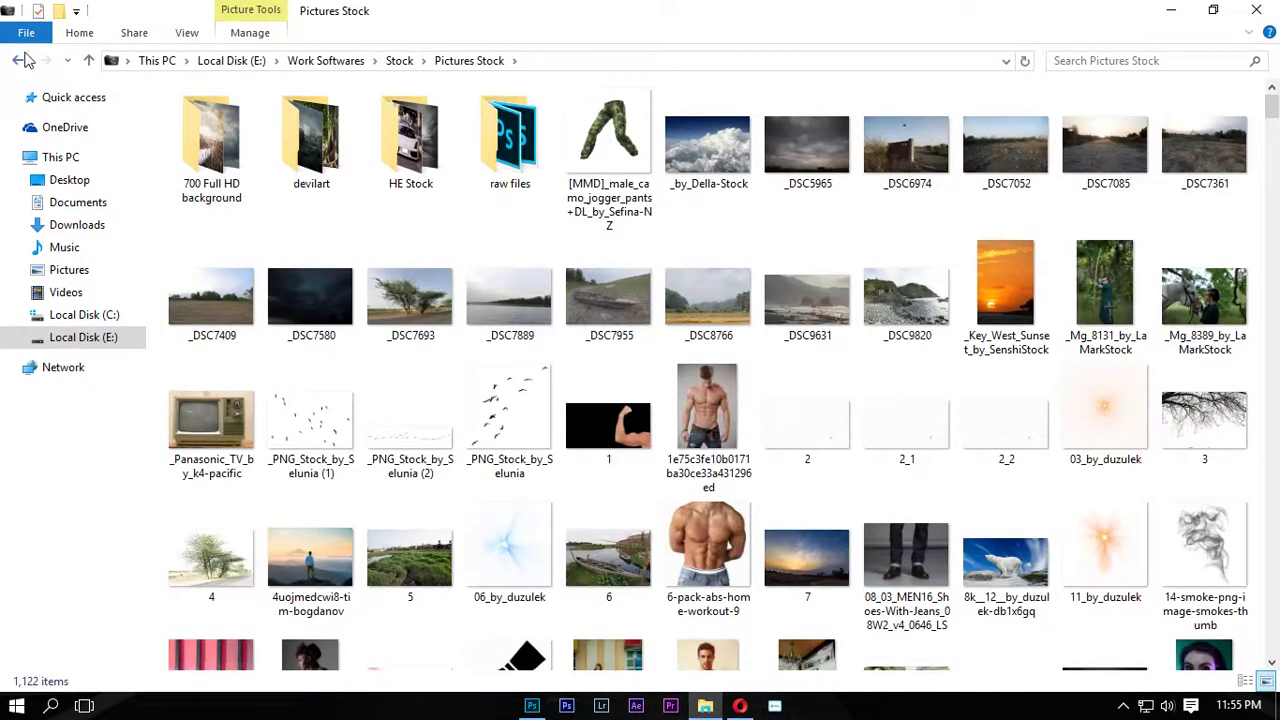
pyautogui.click(17, 60)
pyautogui.click(17, 60)
pyautogui.doubleClick(330, 300)
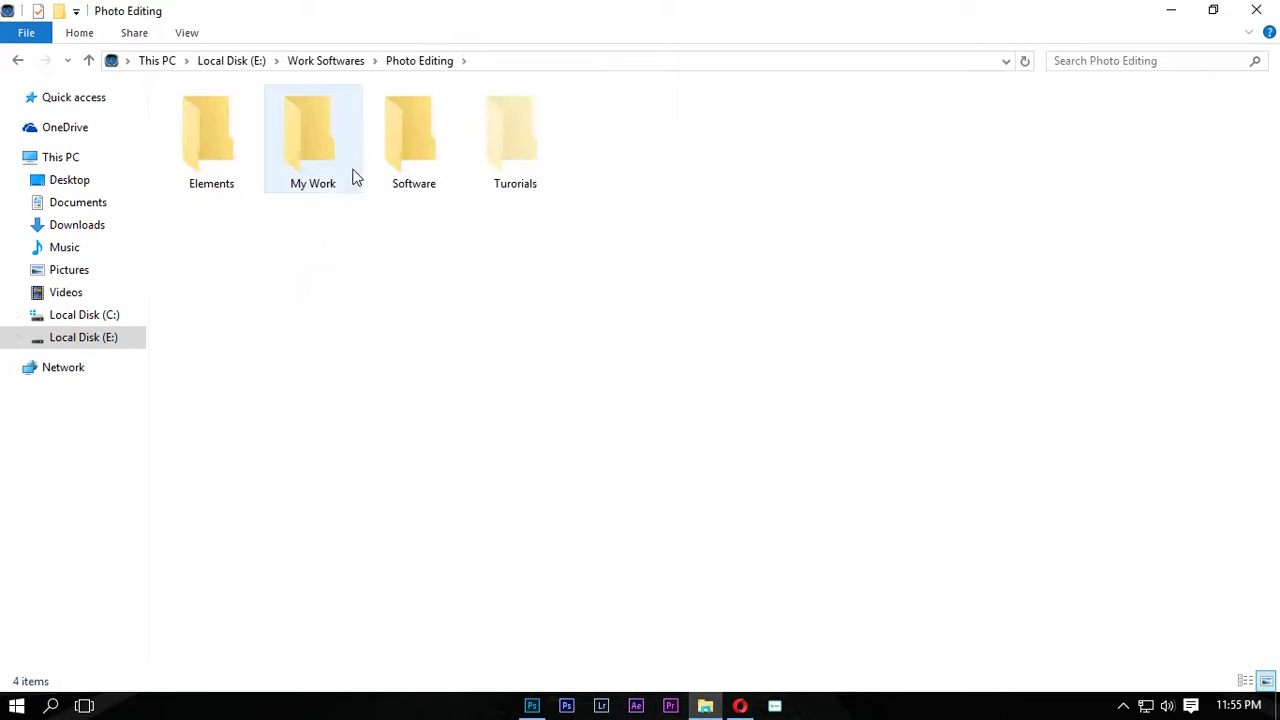
pyautogui.doubleClick(350, 168)
pyautogui.click(404, 176)
pyautogui.doubleClick(404, 176)
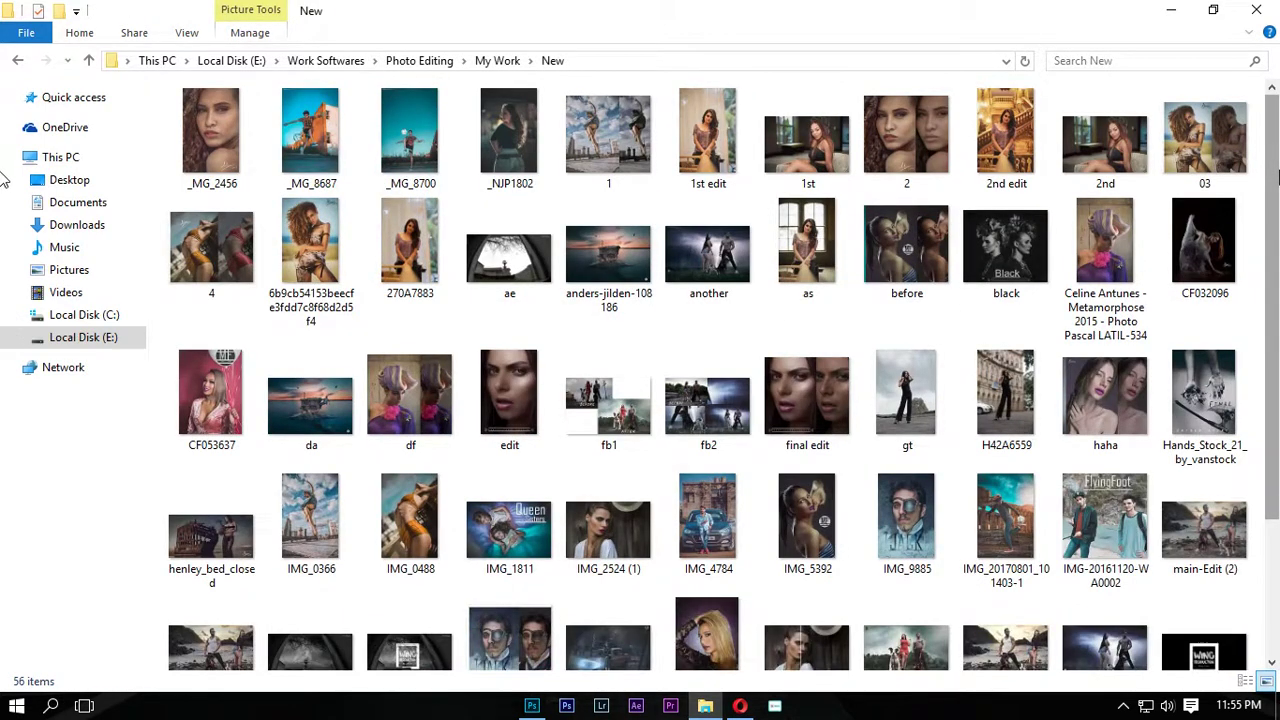
# Scroll through the New folder, then return to My Work and scroll its thumbnails
pyautogui.scroll(-3, 1277, 176)
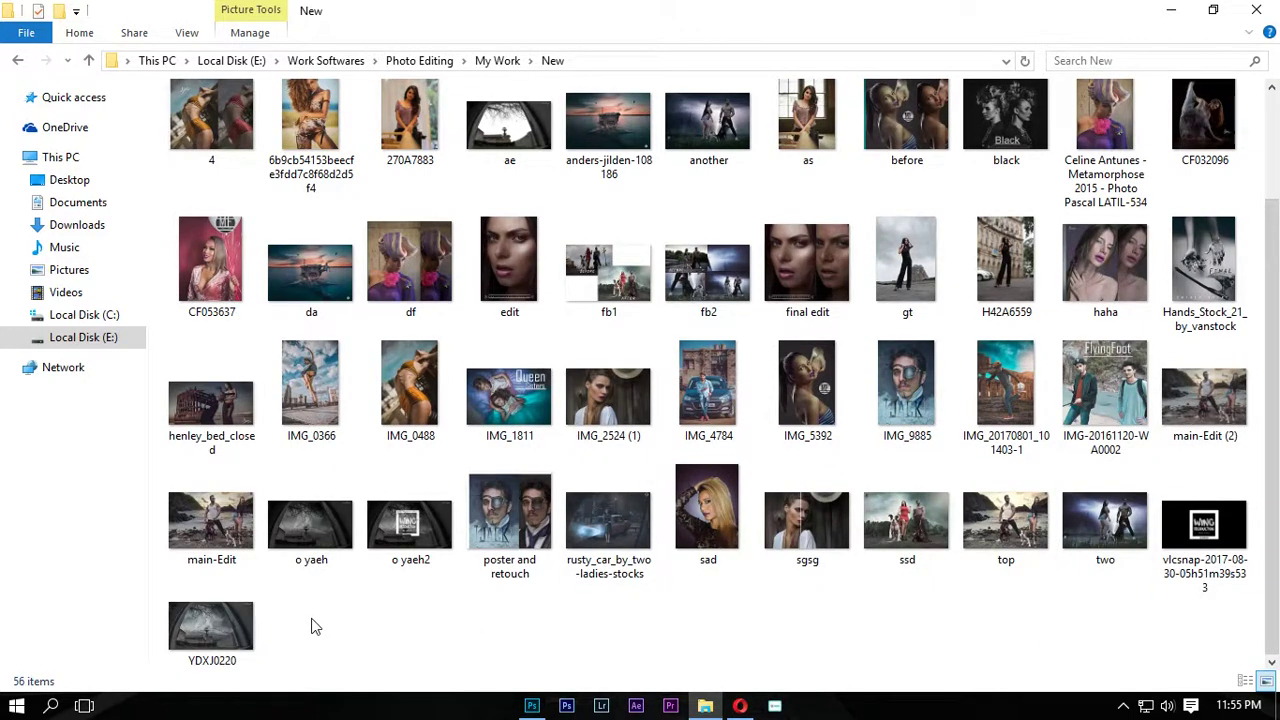
pyautogui.scroll(3, 313, 626)
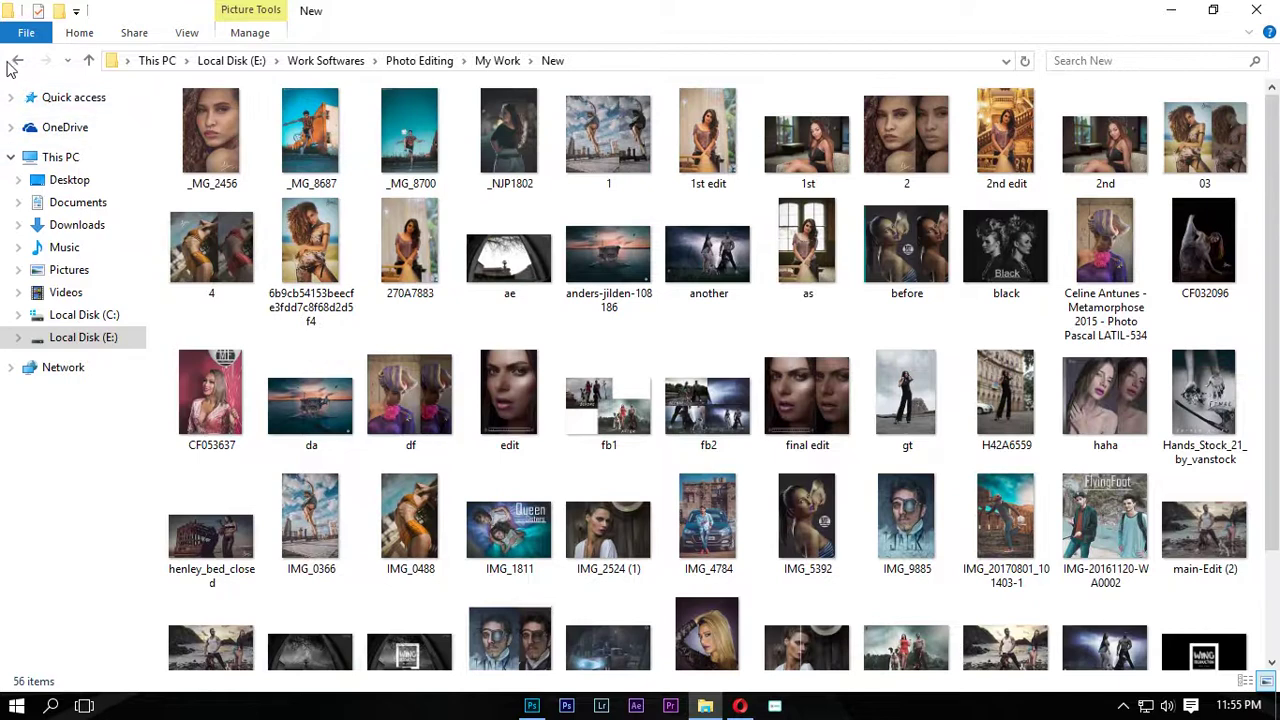
pyautogui.click(15, 62)
pyautogui.scroll(-10, 415, 373)
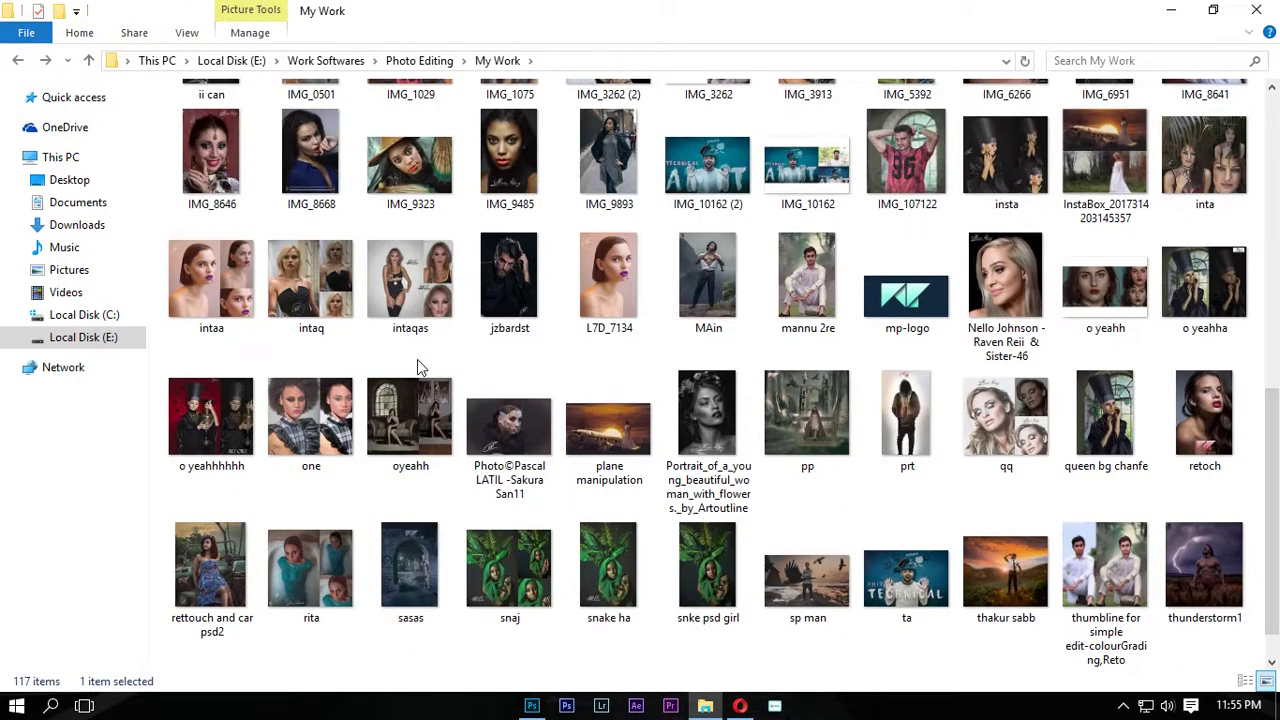
pyautogui.scroll(-1, 417, 366)
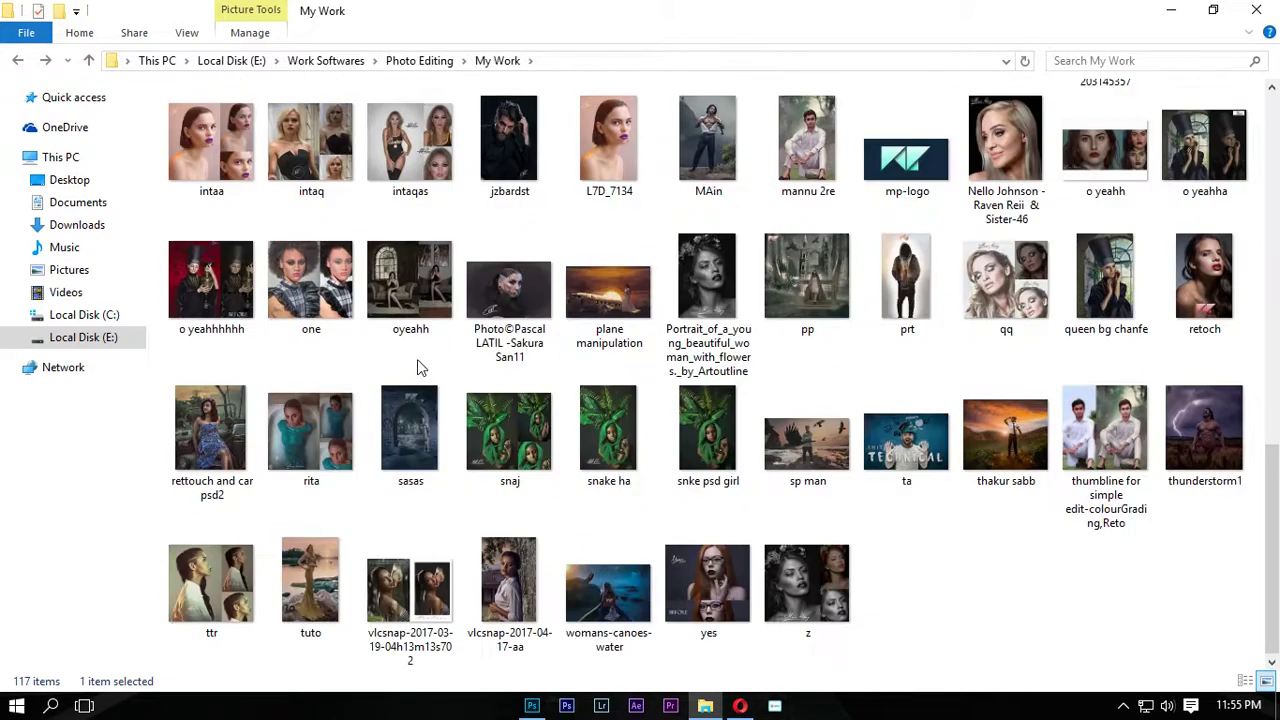
pyautogui.scroll(10, 608, 430)
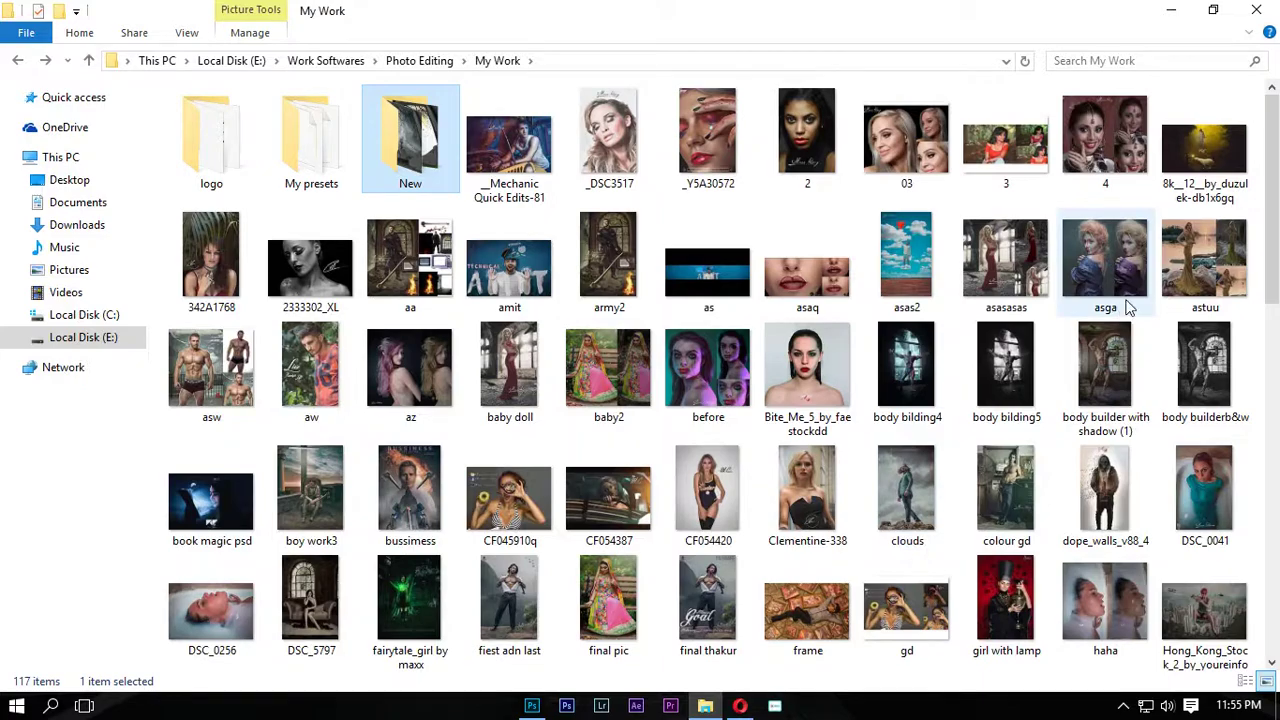
pyautogui.scroll(-10, 700, 540)
# Return to the Photoshop banner and fit it on screen
pyautogui.click(534, 706)
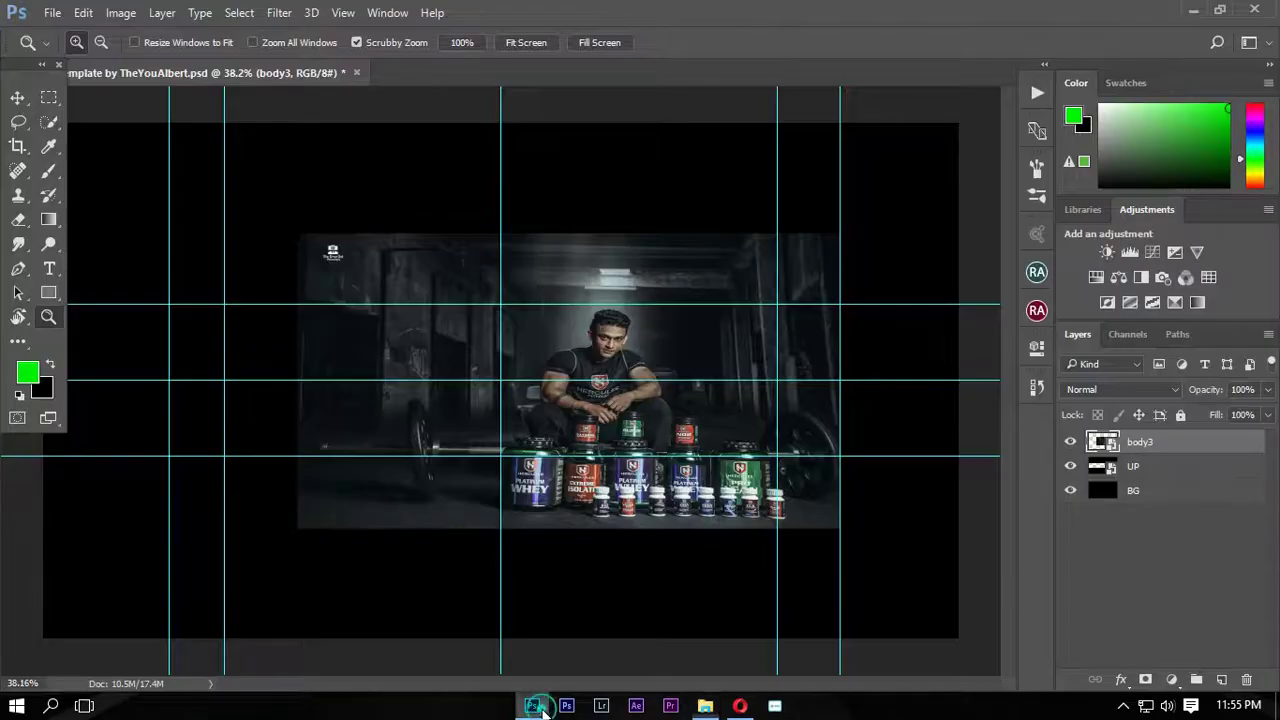
pyautogui.click(630, 349)
pyautogui.rightClick(700, 343)
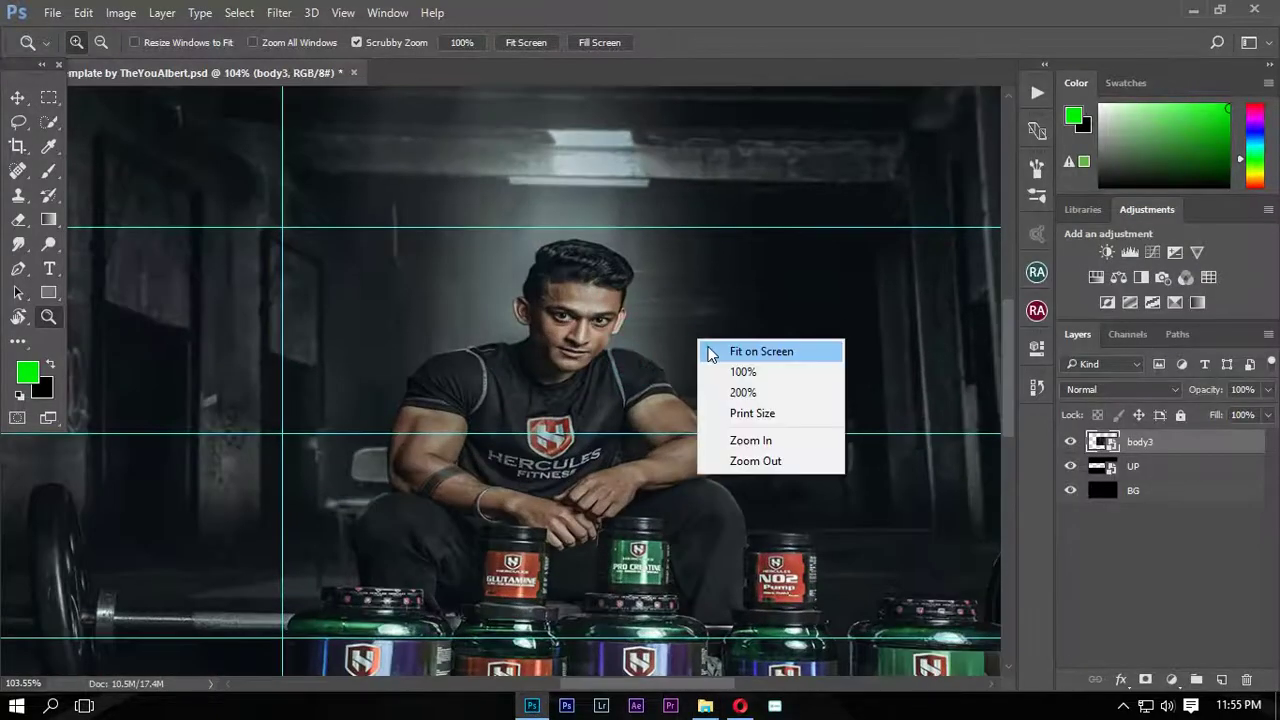
pyautogui.click(708, 346)
# Scale the gym photo proportionally to 18.92% and shift it right across the band
pyautogui.hotkey('ctrl', 't')
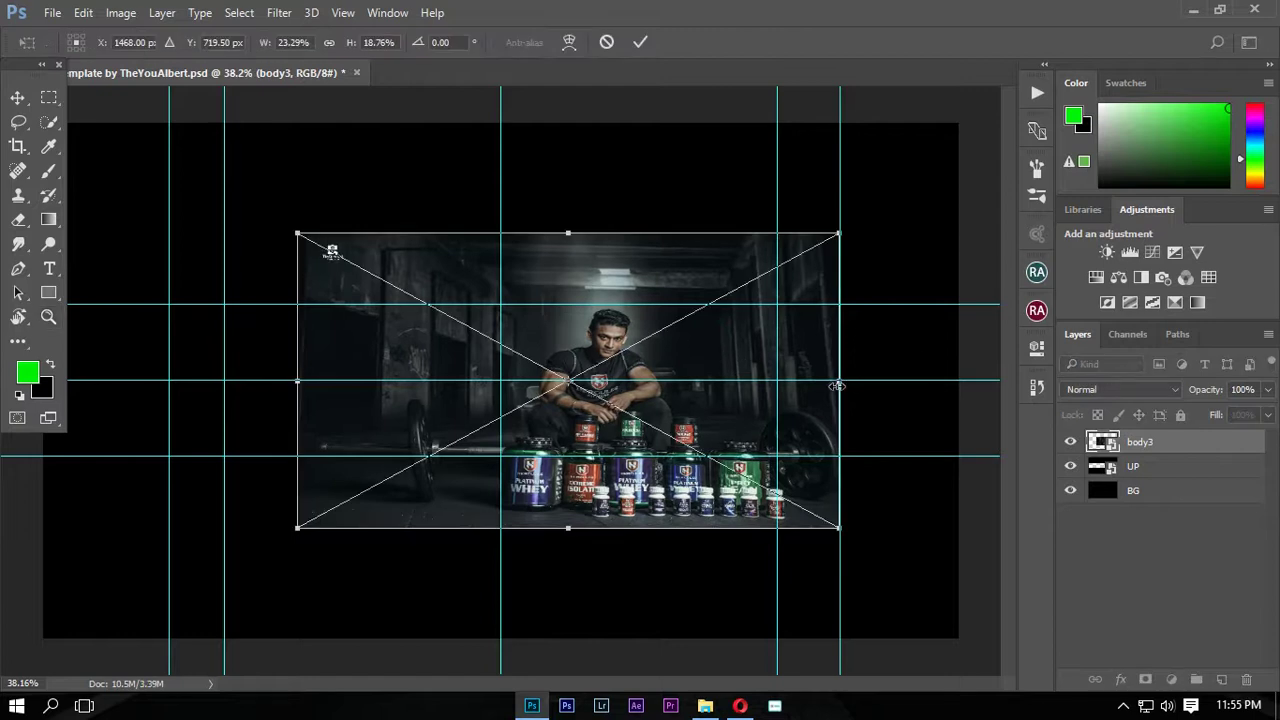
pyautogui.moveTo(837, 386); pyautogui.dragTo(808, 384)
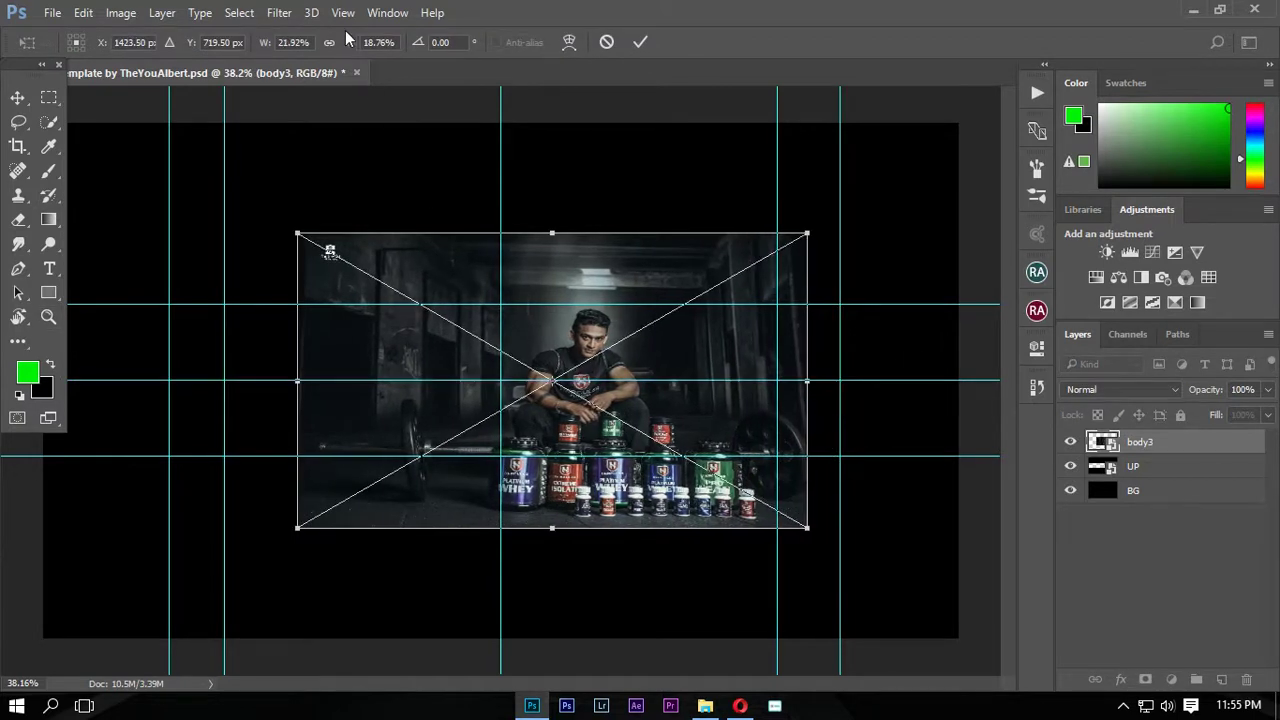
pyautogui.click(329, 42)
pyautogui.moveTo(268, 42); pyautogui.dragTo(260, 52)
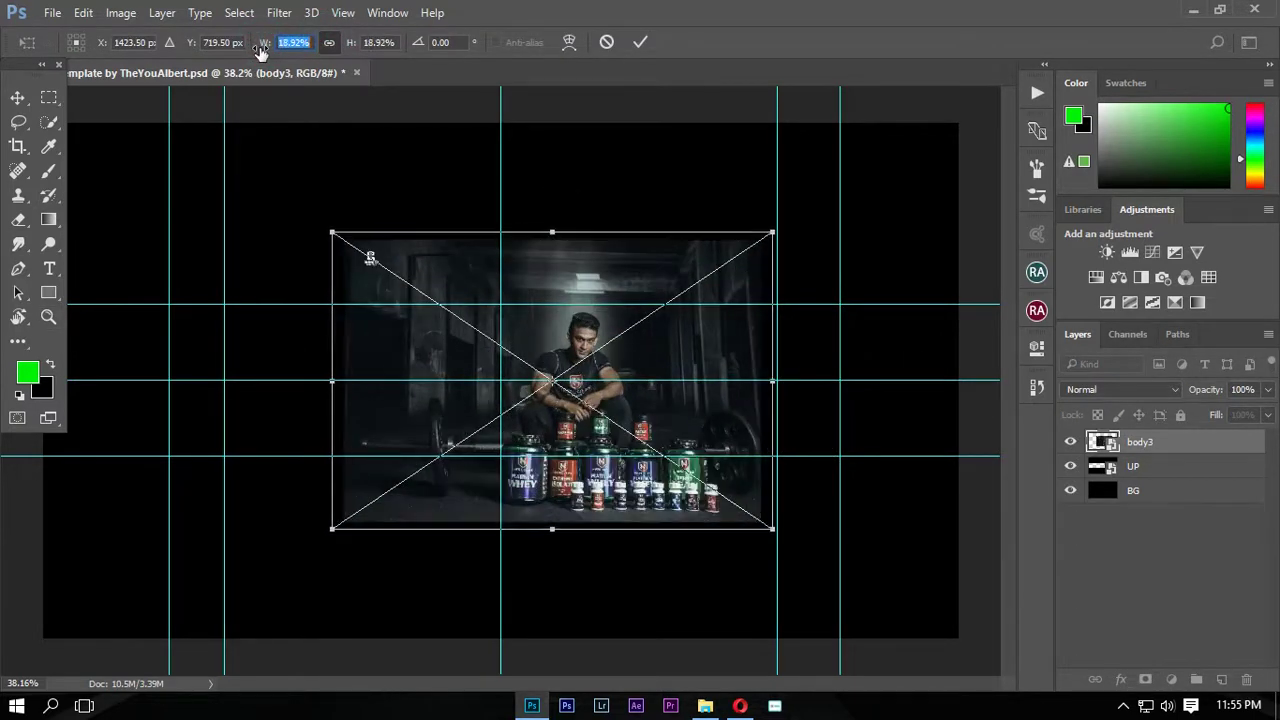
pyautogui.moveTo(547, 310); pyautogui.dragTo(614, 314)
pyautogui.press('Return')
pyautogui.press('z')
pyautogui.moveTo(399, 350); pyautogui.dragTo(448, 366)
pyautogui.rightClick(466, 337)
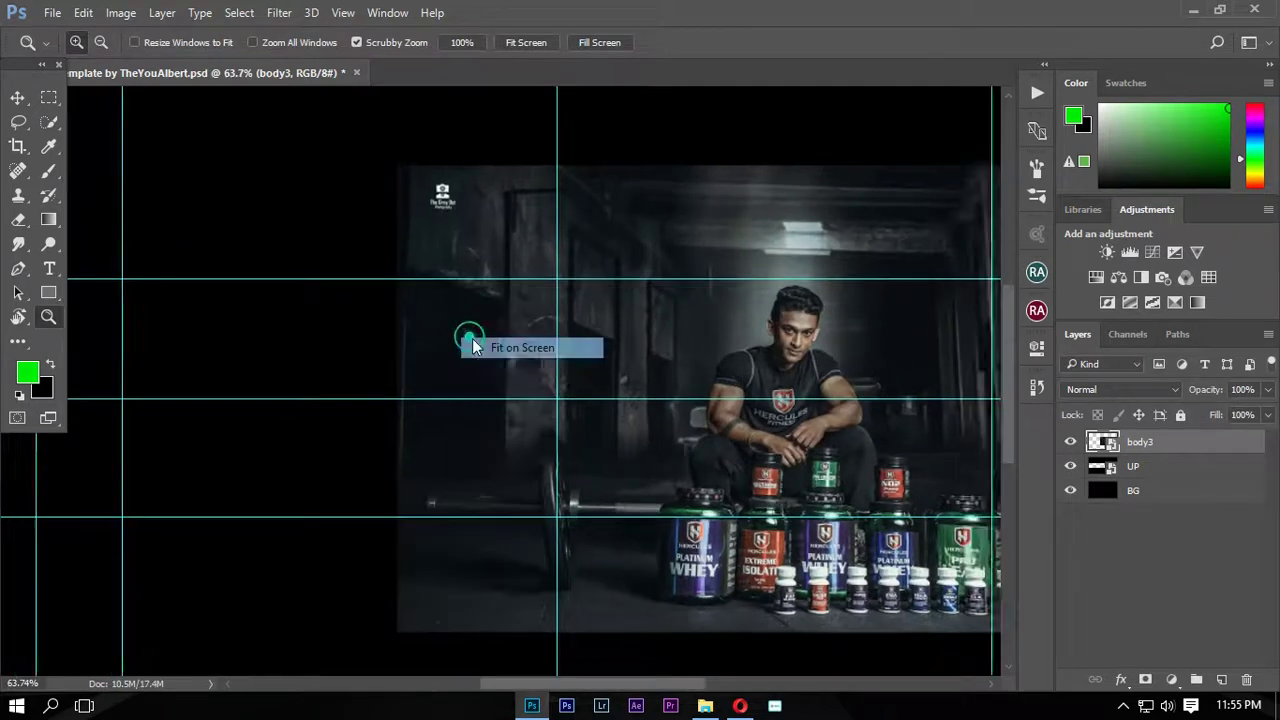
pyautogui.click(500, 343)
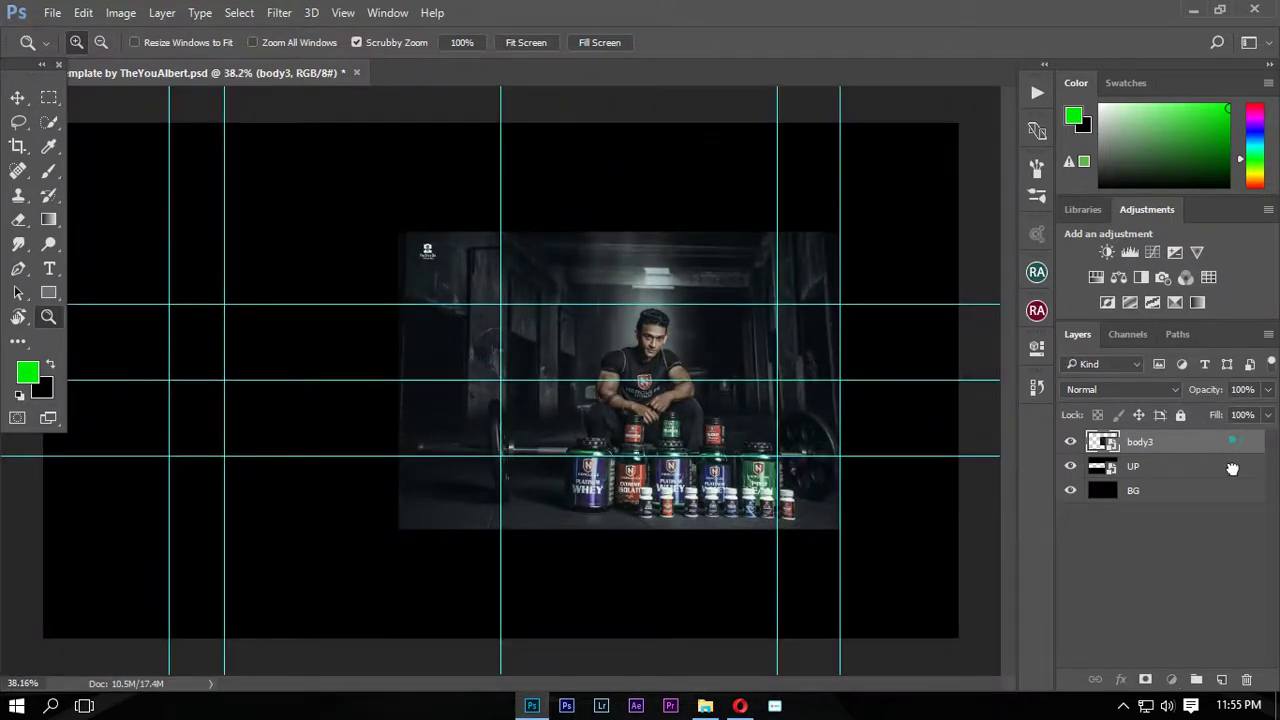
# Duplicate the body3 layer and enlarge the original to 35.91%, moving it into place
pyautogui.moveTo(1232, 469); pyautogui.dragTo(1221, 679)
pyautogui.click(1200, 476)
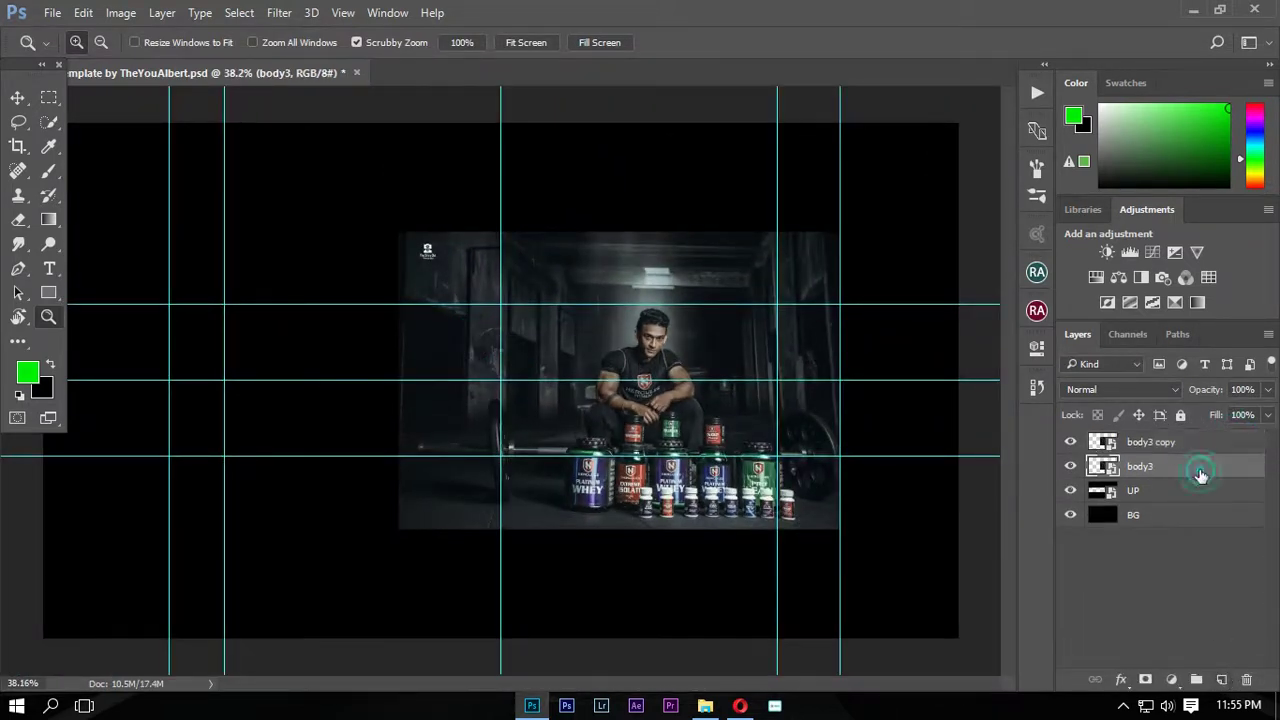
pyautogui.hotkey('ctrl', 't')
pyautogui.moveTo(667, 400)
pyautogui.mouseDown()
pyautogui.moveTo(437, 400)
pyautogui.moveTo(525, 416)
pyautogui.mouseUp()
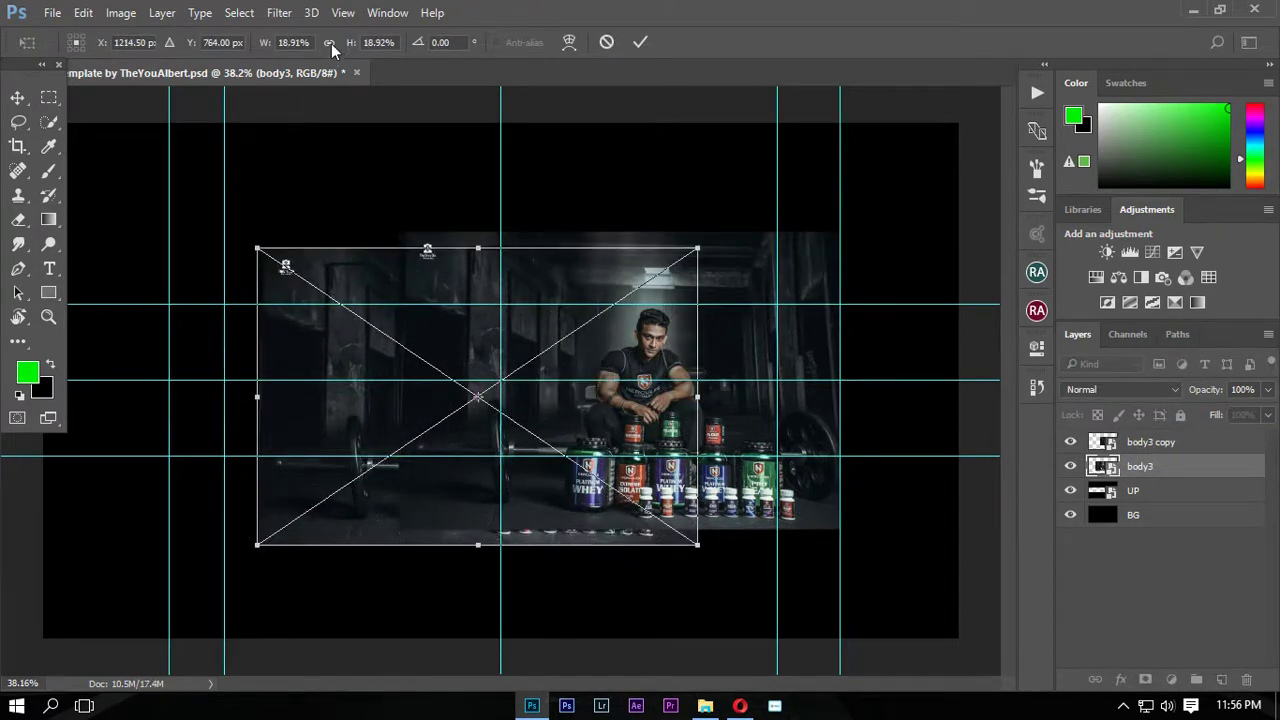
pyautogui.moveTo(268, 47); pyautogui.dragTo(330, 47)
pyautogui.moveTo(343, 465); pyautogui.dragTo(517, 497)
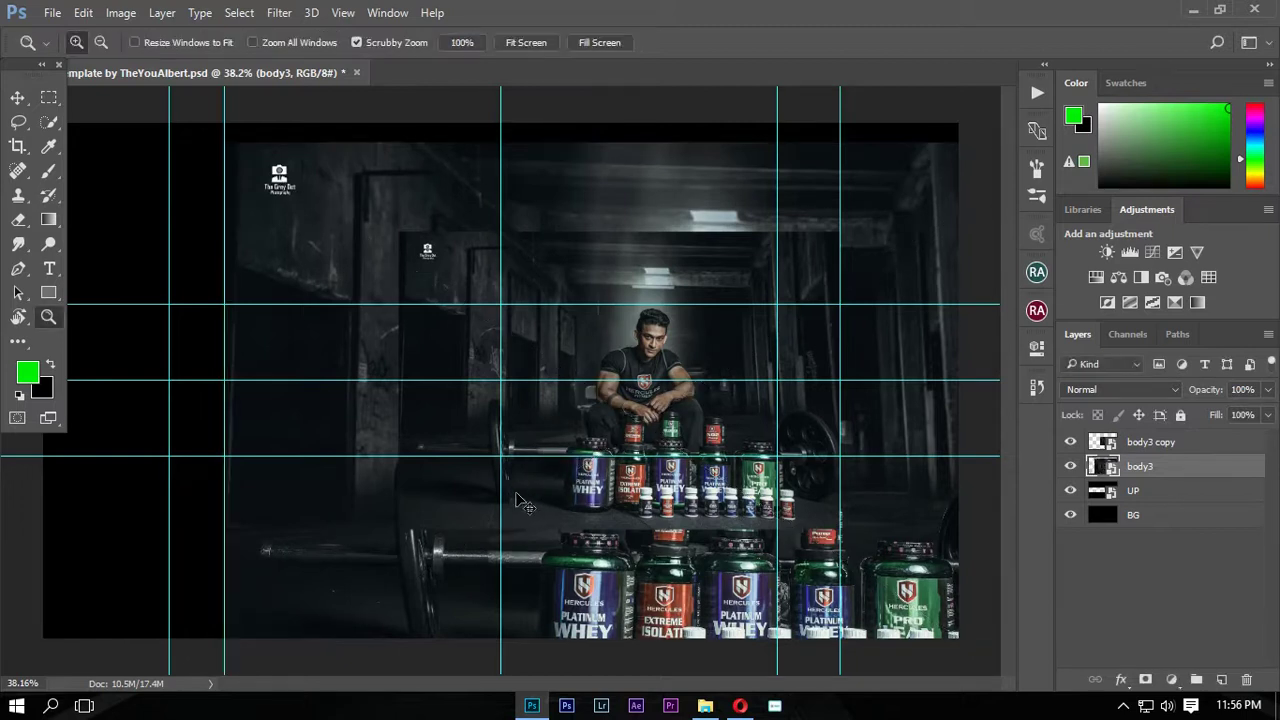
# Nudge the enlarged body3 slightly left and marquee-select a band on the banner's left side
pyautogui.hotkey('ctrl', 't')
pyautogui.moveTo(515, 495); pyautogui.dragTo(469, 488)
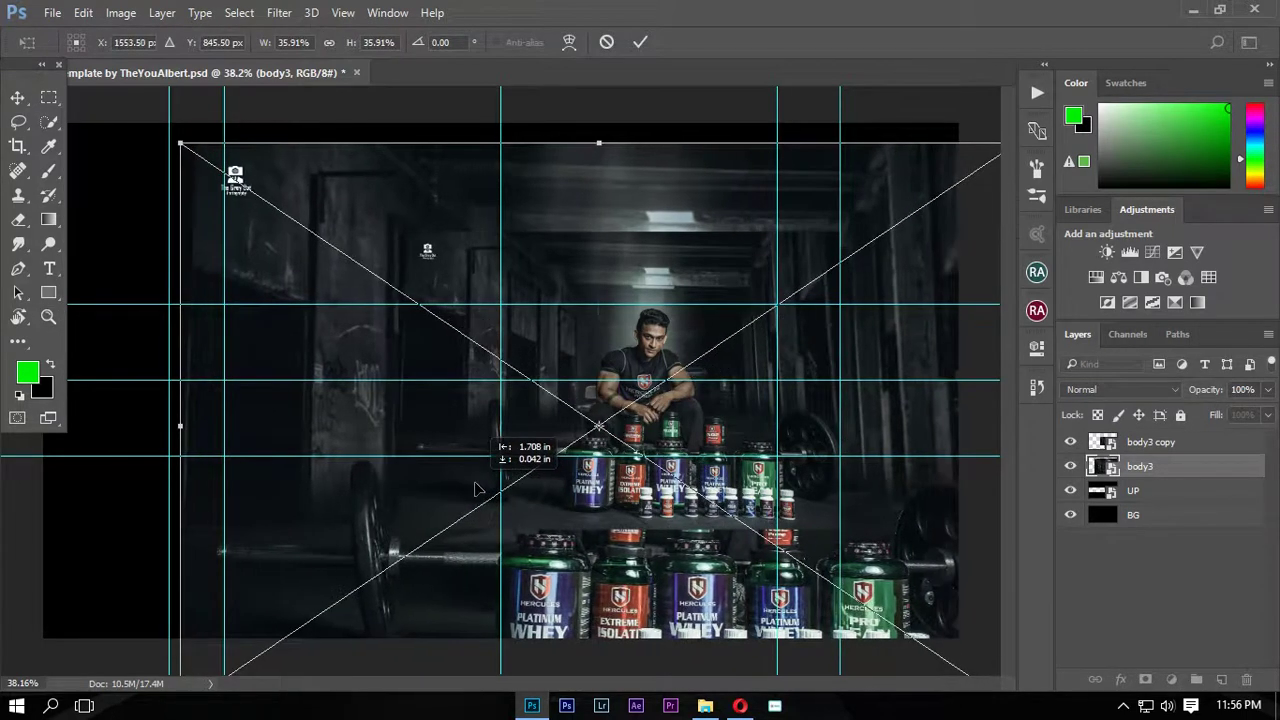
pyautogui.press('Return')
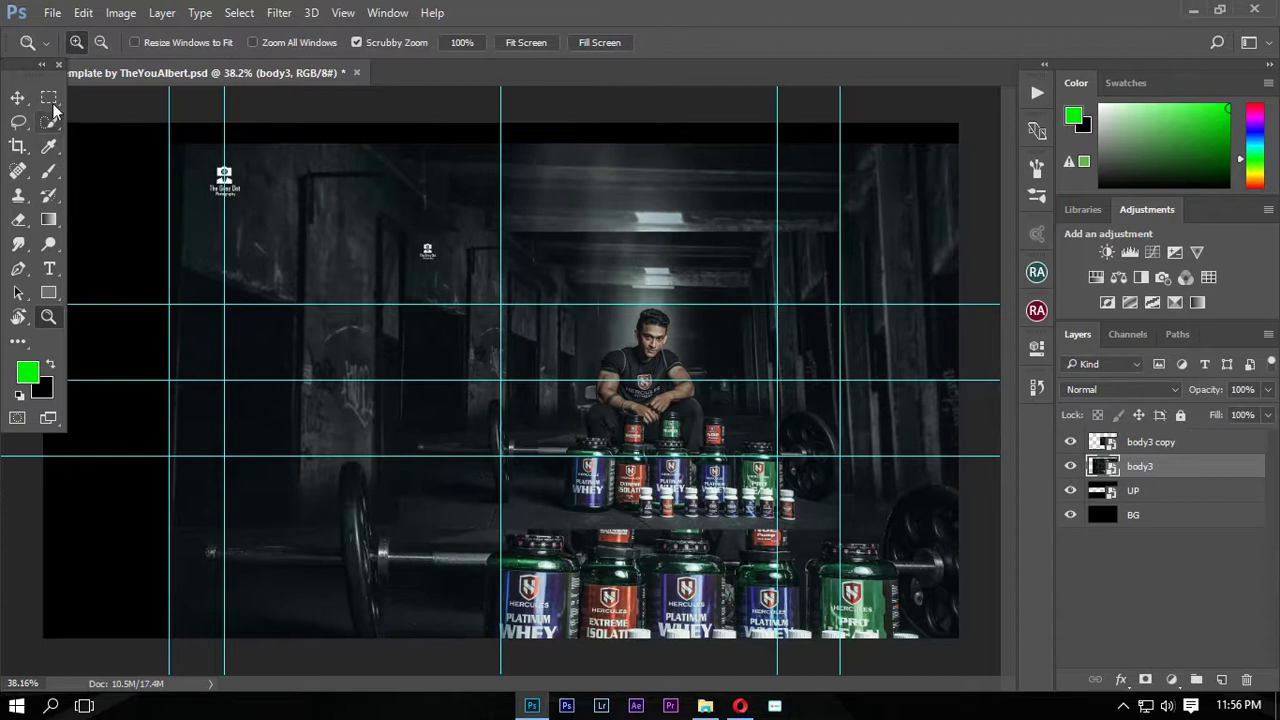
pyautogui.click(49, 96)
pyautogui.moveTo(157, 302); pyautogui.dragTo(512, 466)
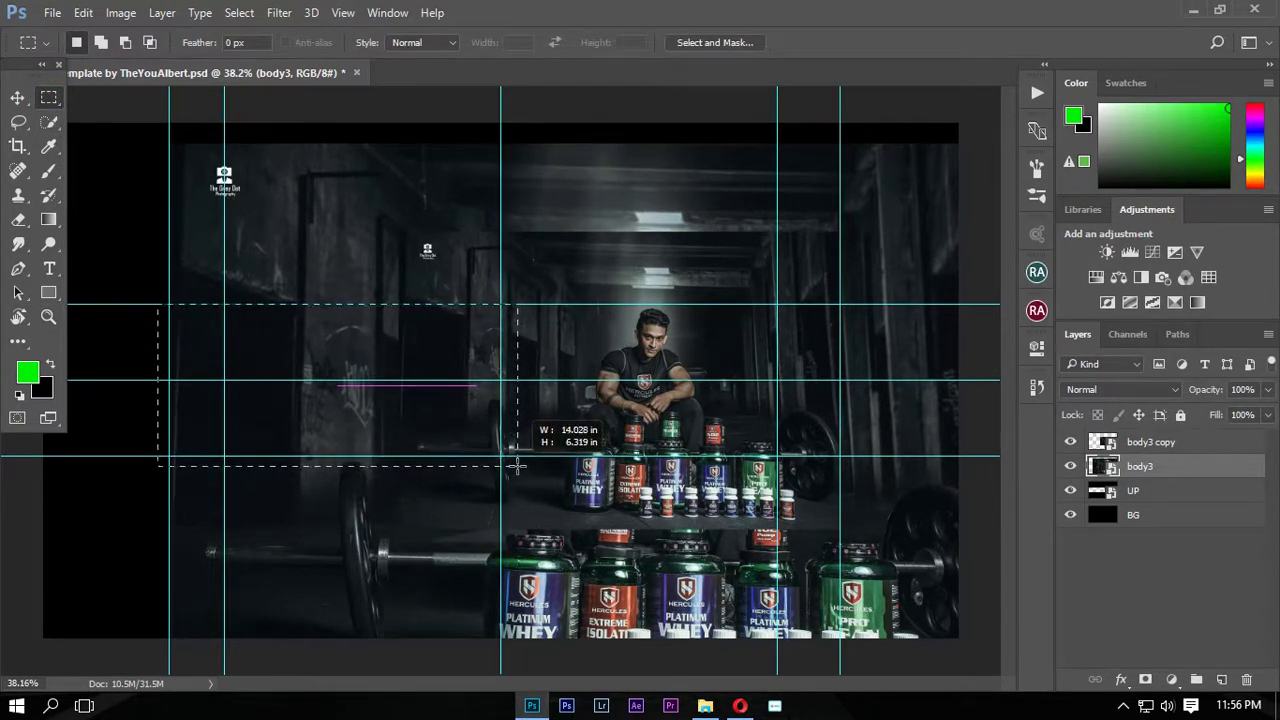
# Mask body3 to the selected band and nudge it slightly left
pyautogui.moveTo(512, 466); pyautogui.dragTo(516, 455)
pyautogui.click(1145, 679)
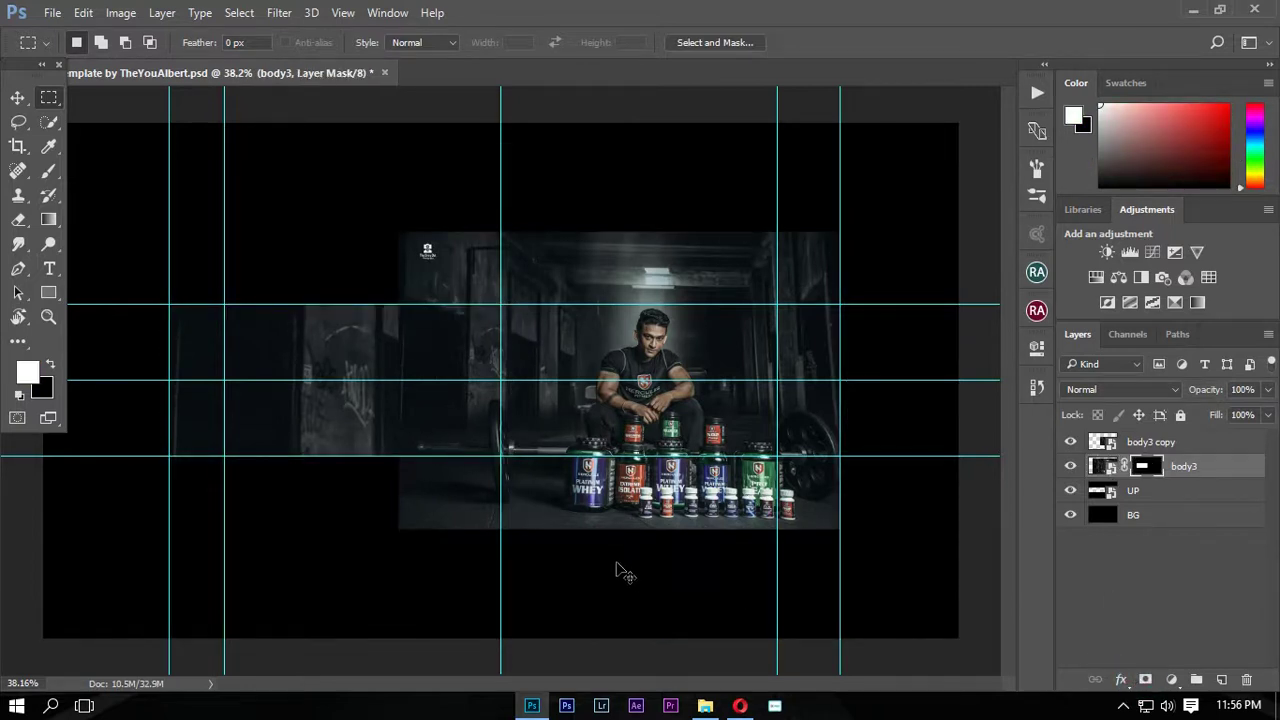
pyautogui.hotkey('ctrl', 't')
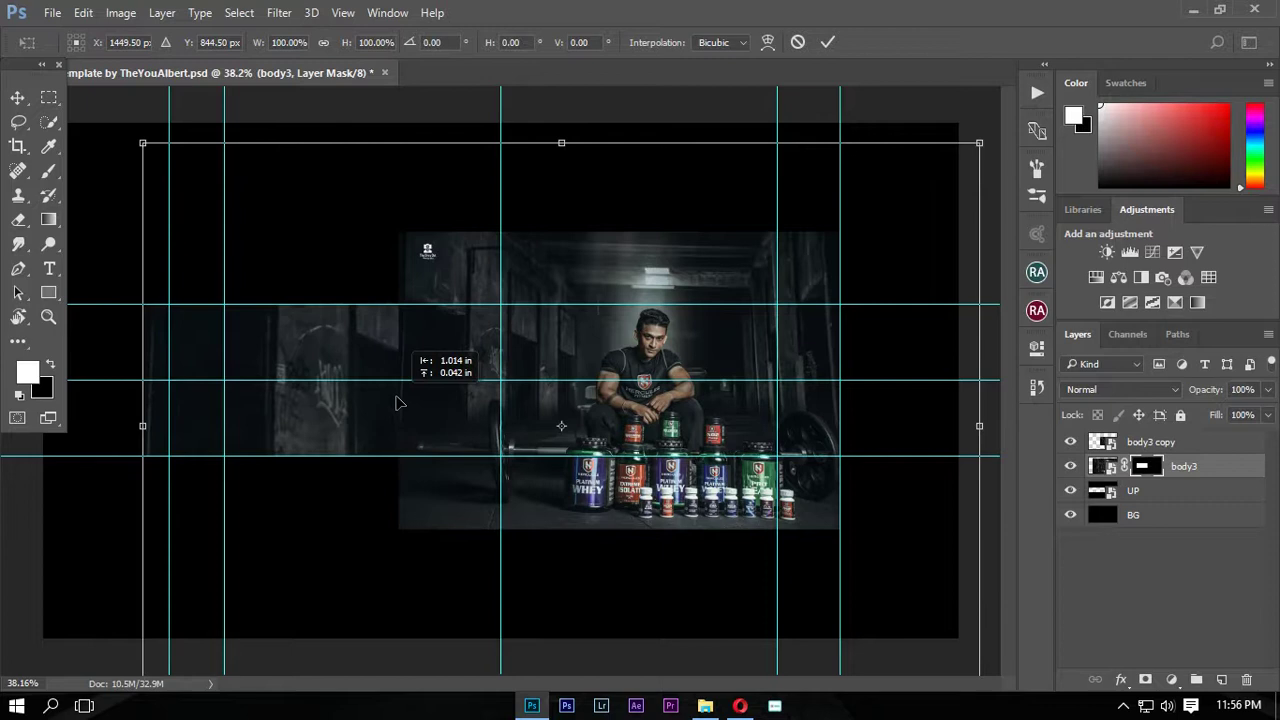
pyautogui.moveTo(420, 399); pyautogui.dragTo(396, 397)
pyautogui.press('Return')
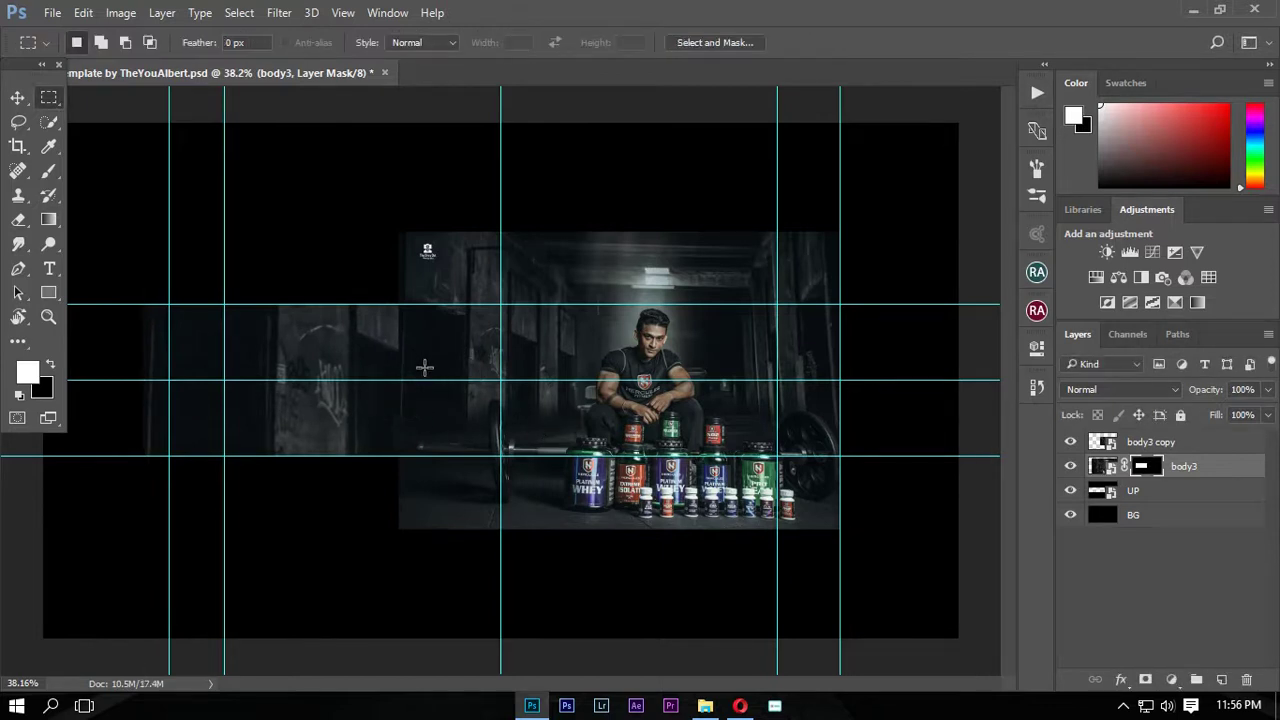
# Erase the mask edge, then rasterize body3 copy and erase its left edge to blend
pyautogui.press('e')
pyautogui.moveTo(401, 312); pyautogui.dragTo(386, 491)
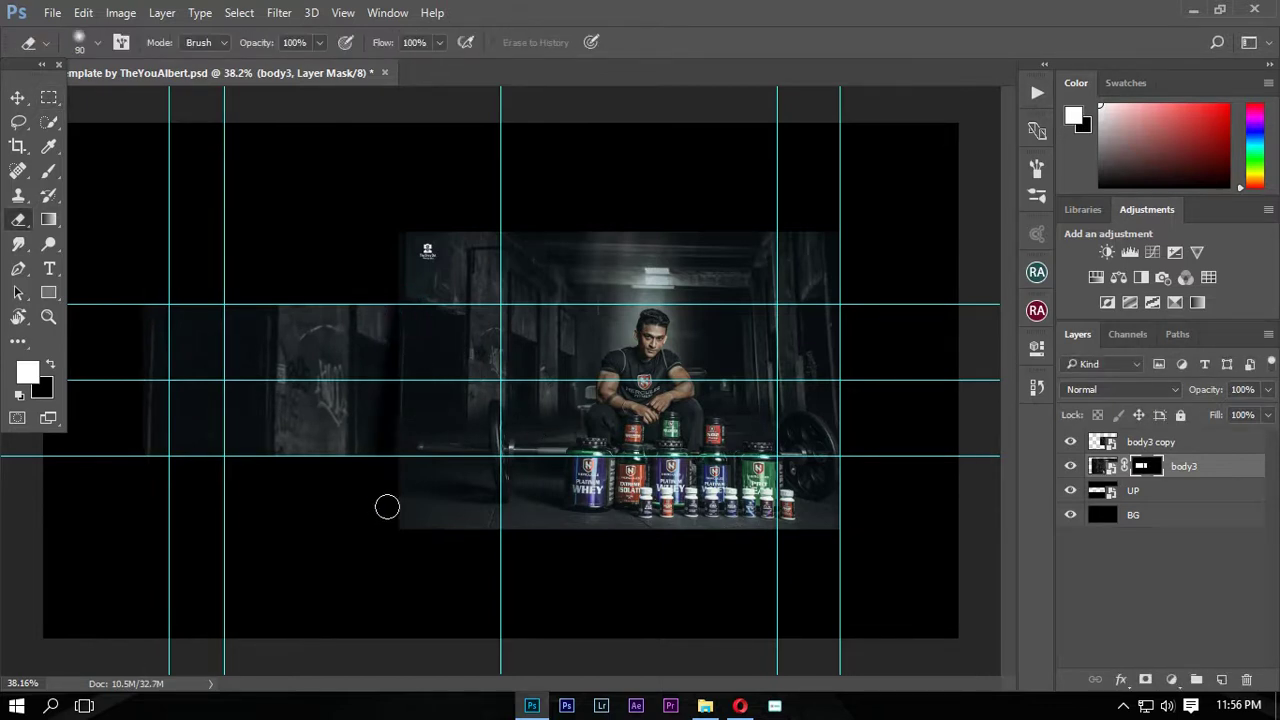
pyautogui.press(']')
pyautogui.press(']')
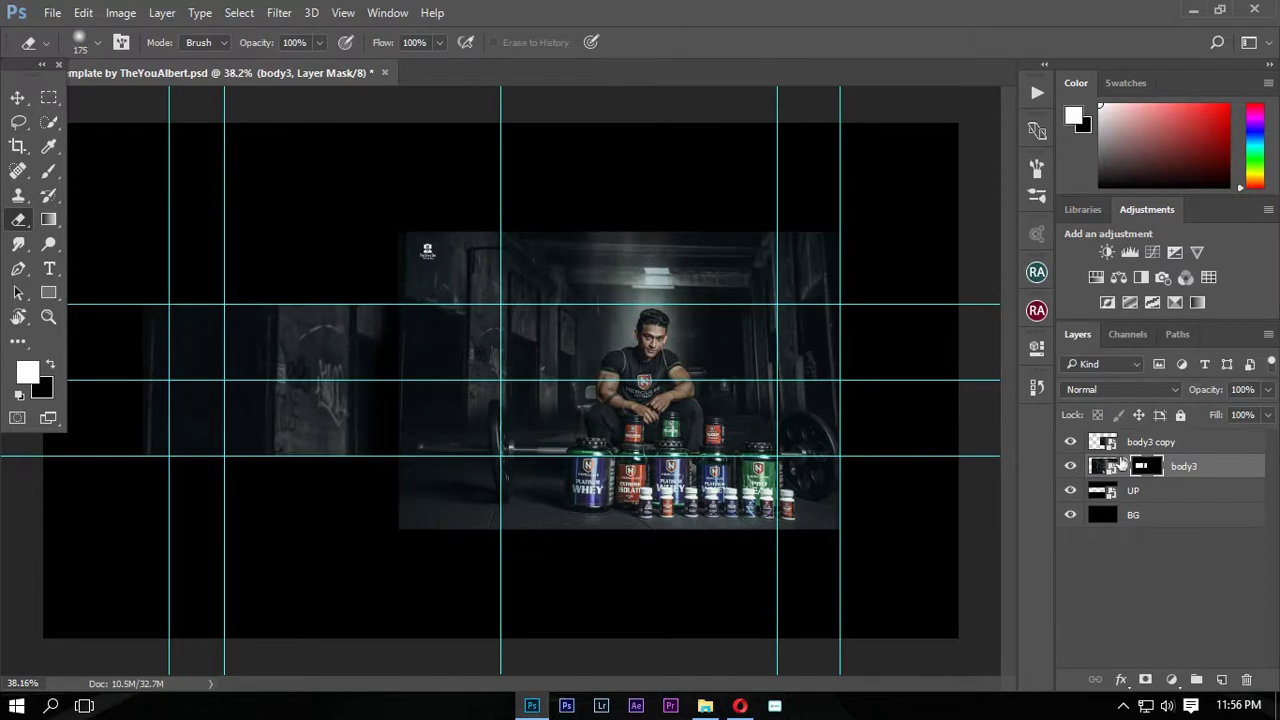
pyautogui.click(1135, 442)
pyautogui.click(378, 323)
pyautogui.press('Escape')
pyautogui.moveTo(391, 314); pyautogui.dragTo(388, 443)
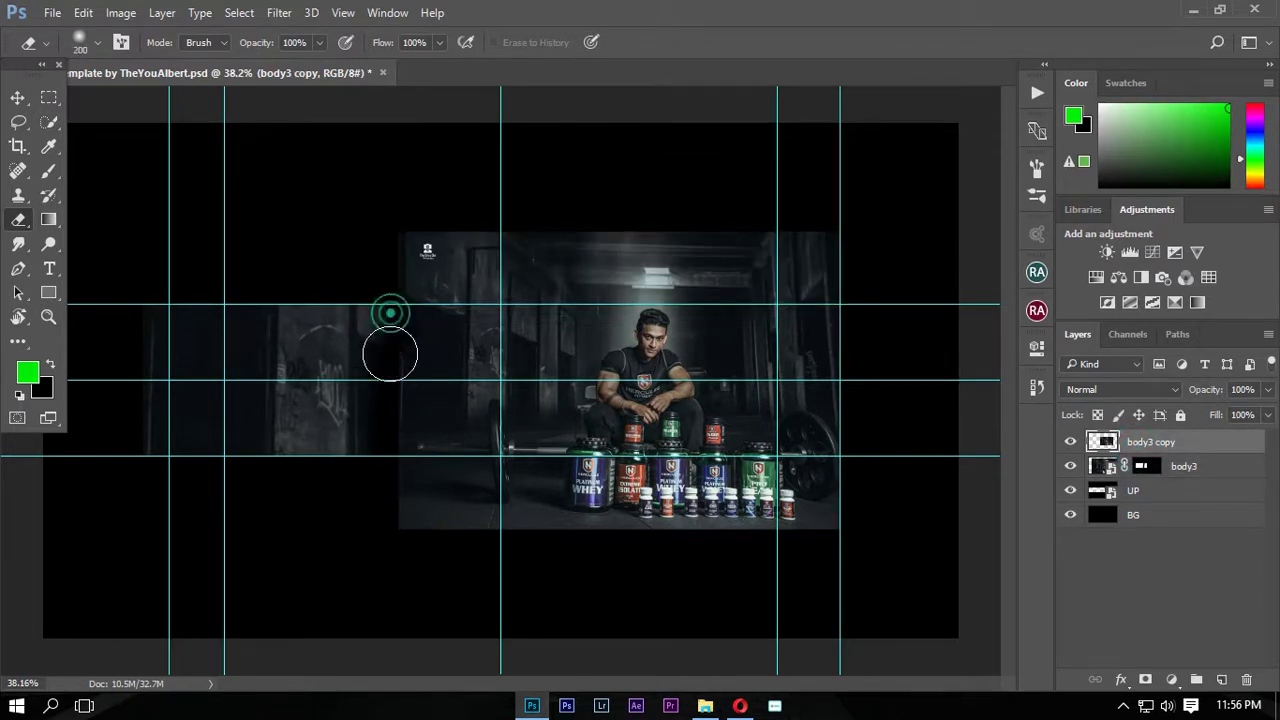
# Scale the masked body3 band proportionally to 136% and shift it left
pyautogui.click(1197, 469)
pyautogui.hotkey('ctrl', 't')
pyautogui.moveTo(265, 395); pyautogui.dragTo(313, 399)
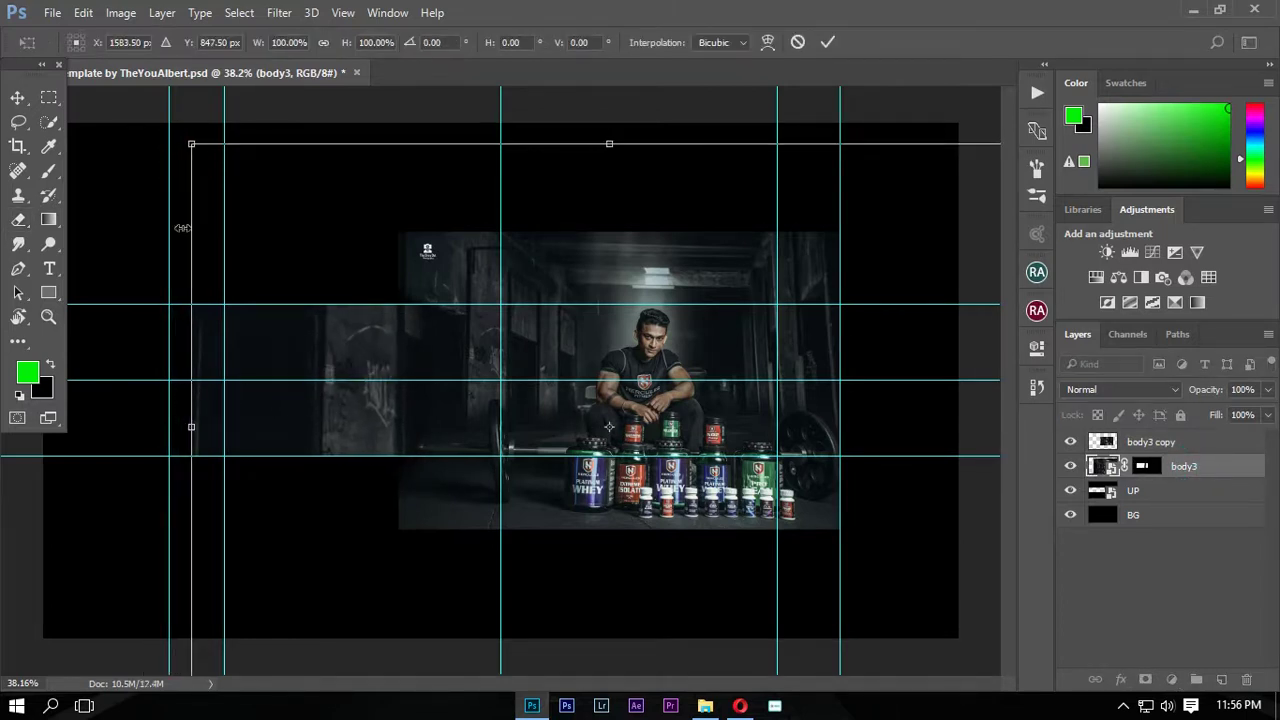
pyautogui.click(323, 42)
pyautogui.moveTo(262, 43); pyautogui.dragTo(294, 43)
pyautogui.moveTo(269, 345); pyautogui.dragTo(343, 346)
pyautogui.press('Return')
pyautogui.press('e')
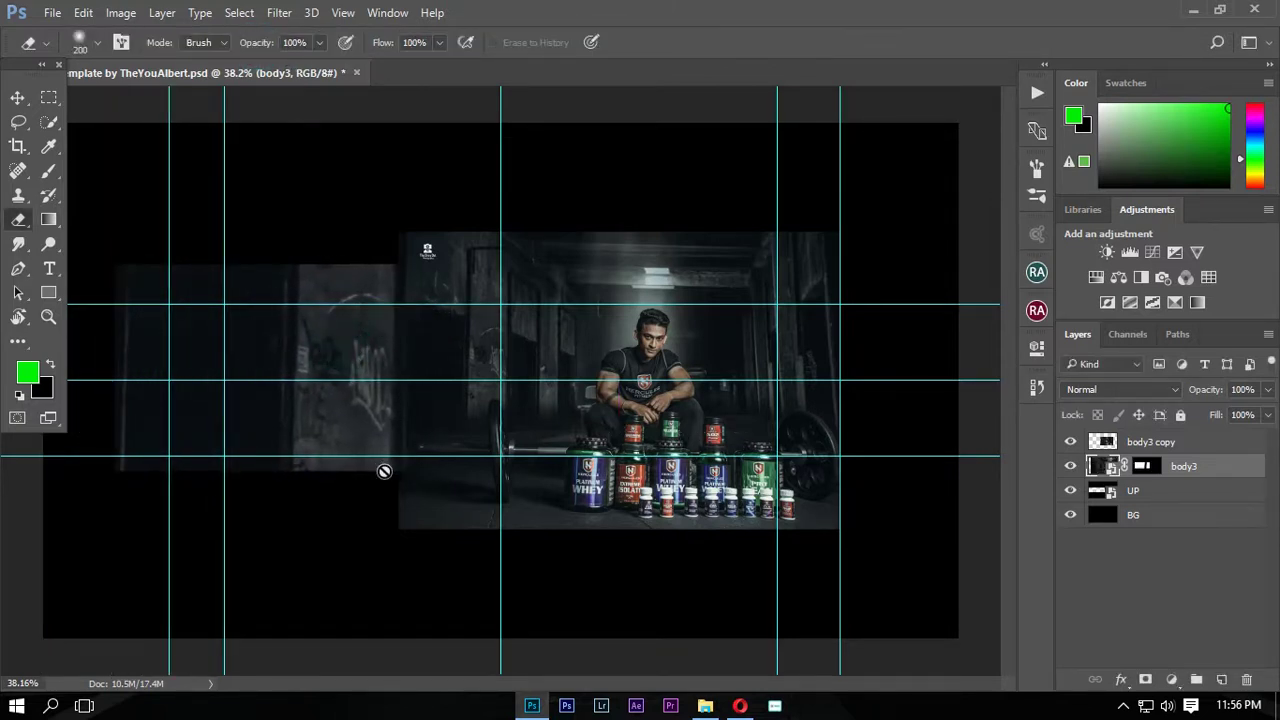
# Marquee-select the band between the horizontal guides
pyautogui.press('z')
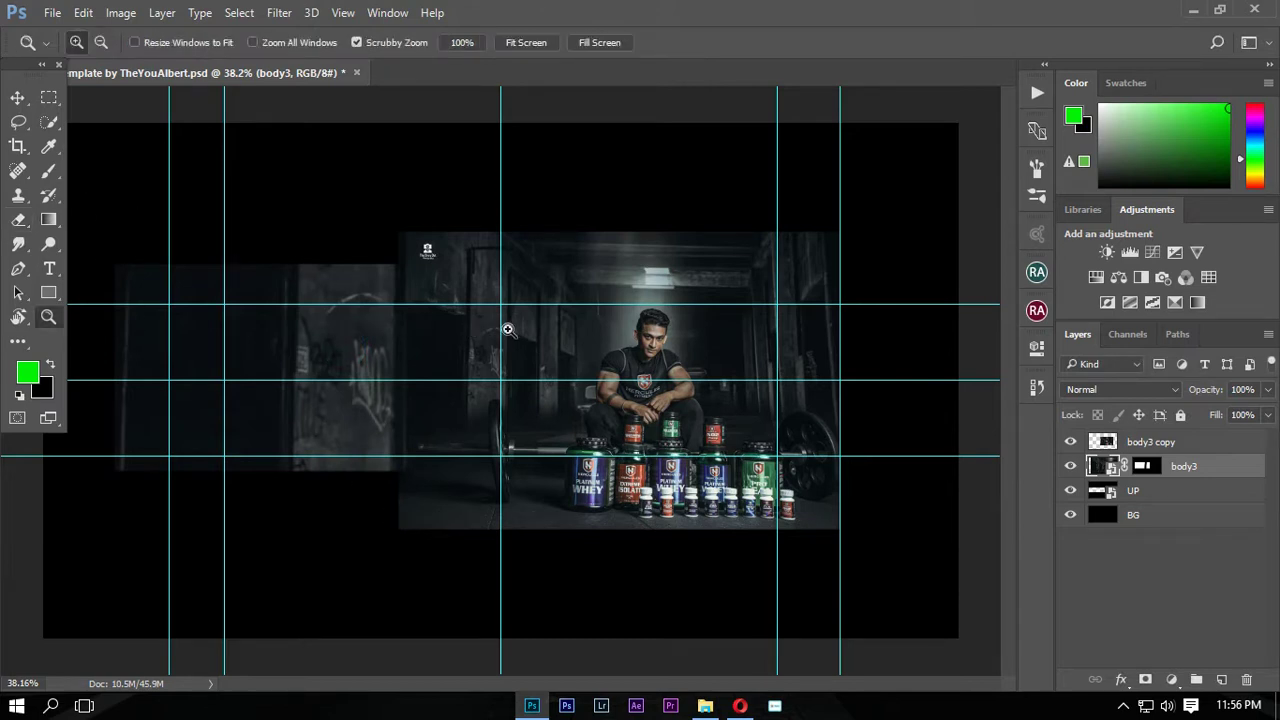
pyautogui.press('c')
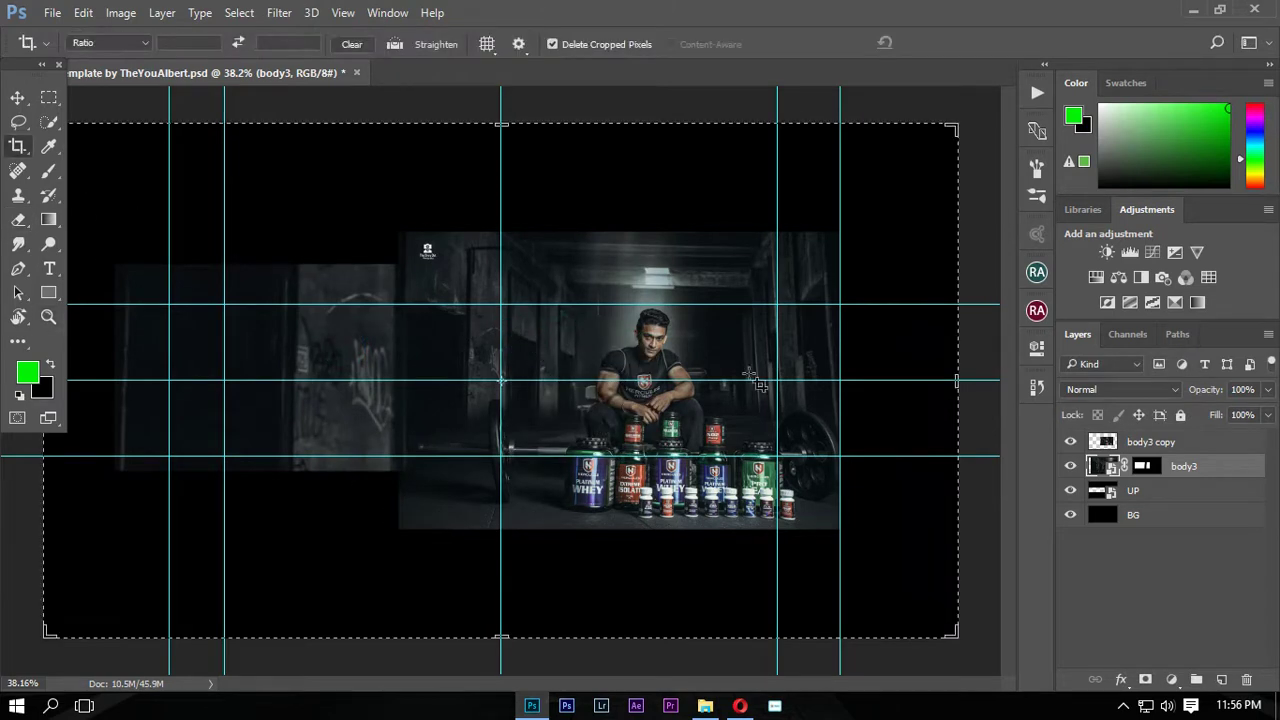
pyautogui.click(1240, 445)
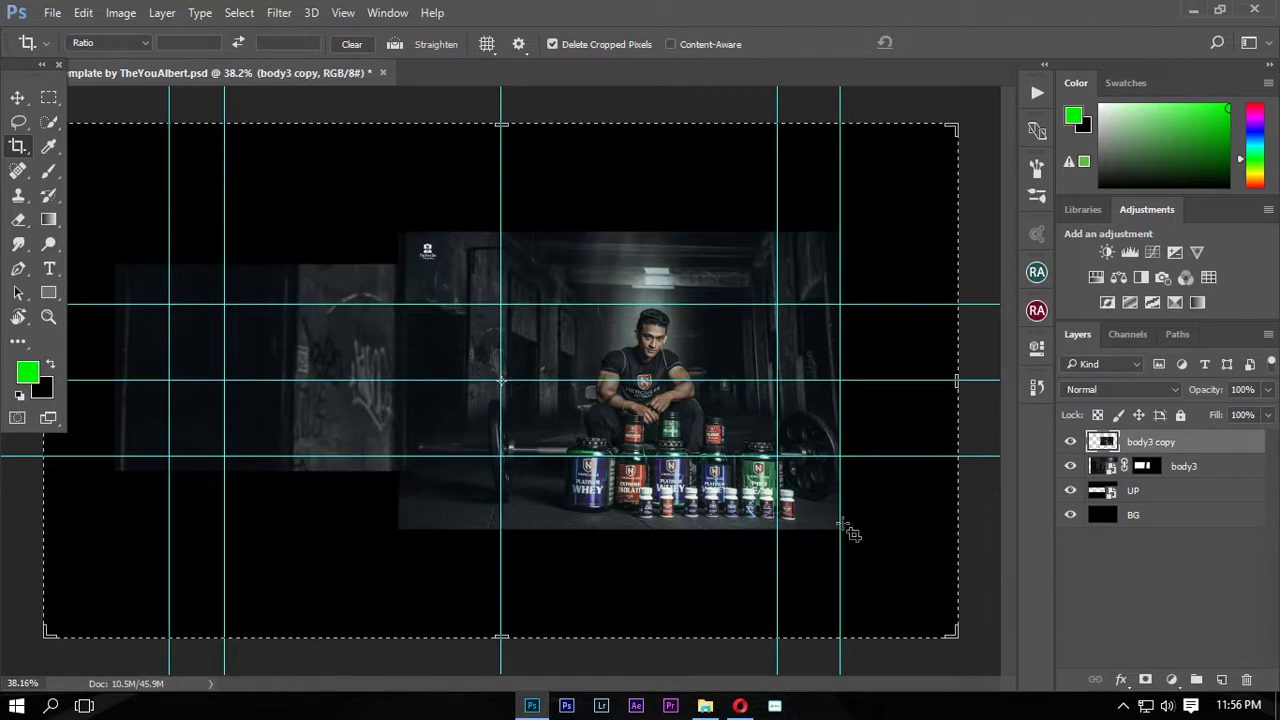
pyautogui.click(48, 97)
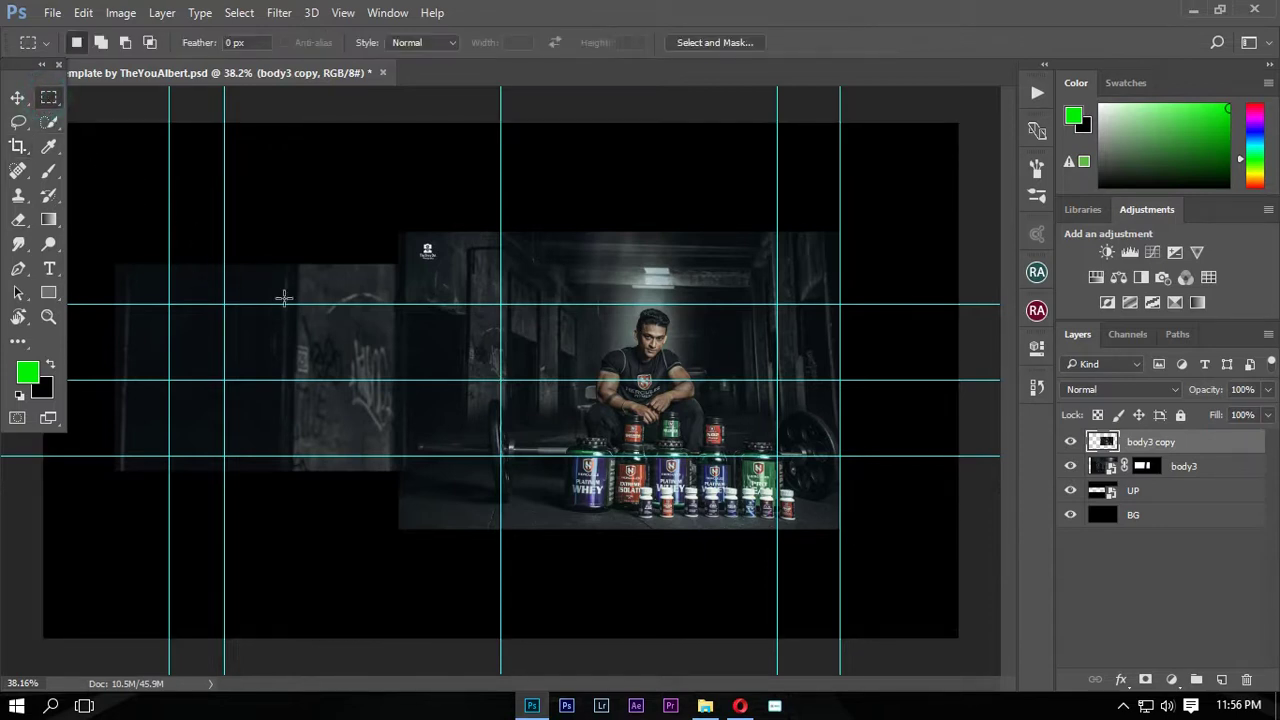
pyautogui.keyDown('ctrl'); pyautogui.click(1225, 470); pyautogui.keyUp('ctrl')
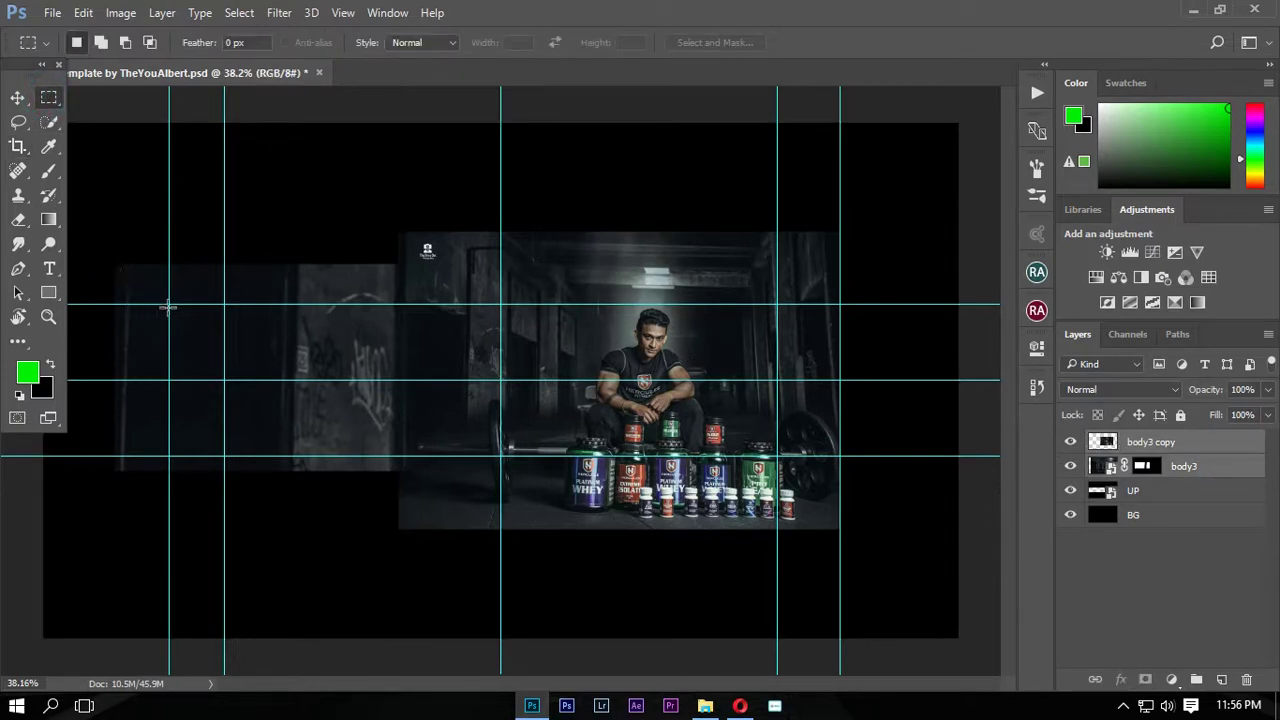
pyautogui.moveTo(171, 307); pyautogui.dragTo(841, 456)
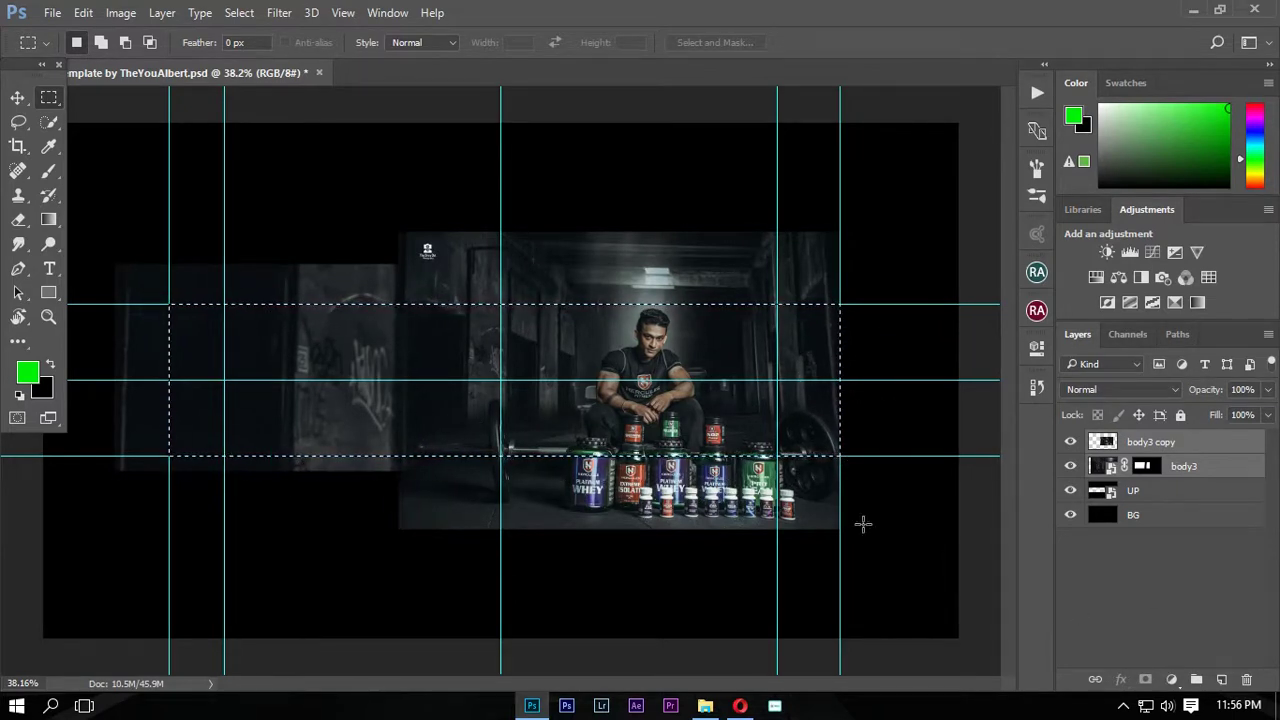
# Invert the selection and delete body3 copy outside the band; dismiss the smart-object error on body3
pyautogui.rightClick(640, 298)
pyautogui.click(722, 330)
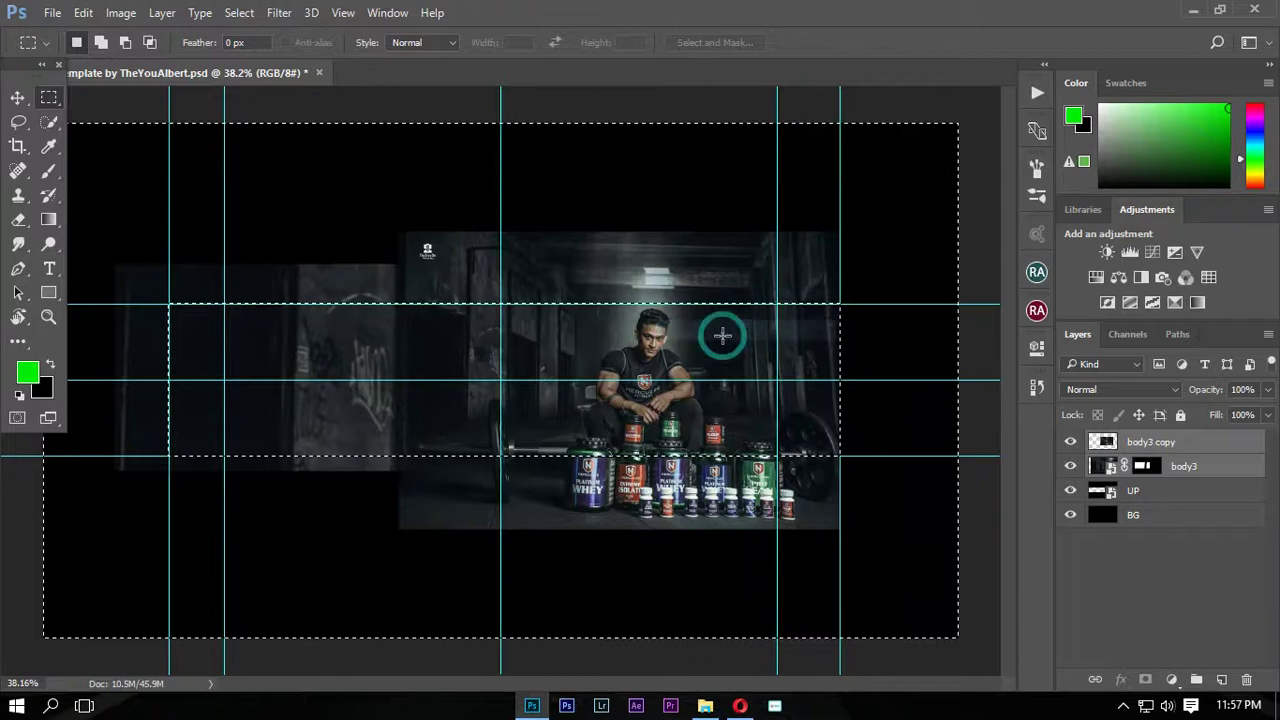
pyautogui.click(1190, 442)
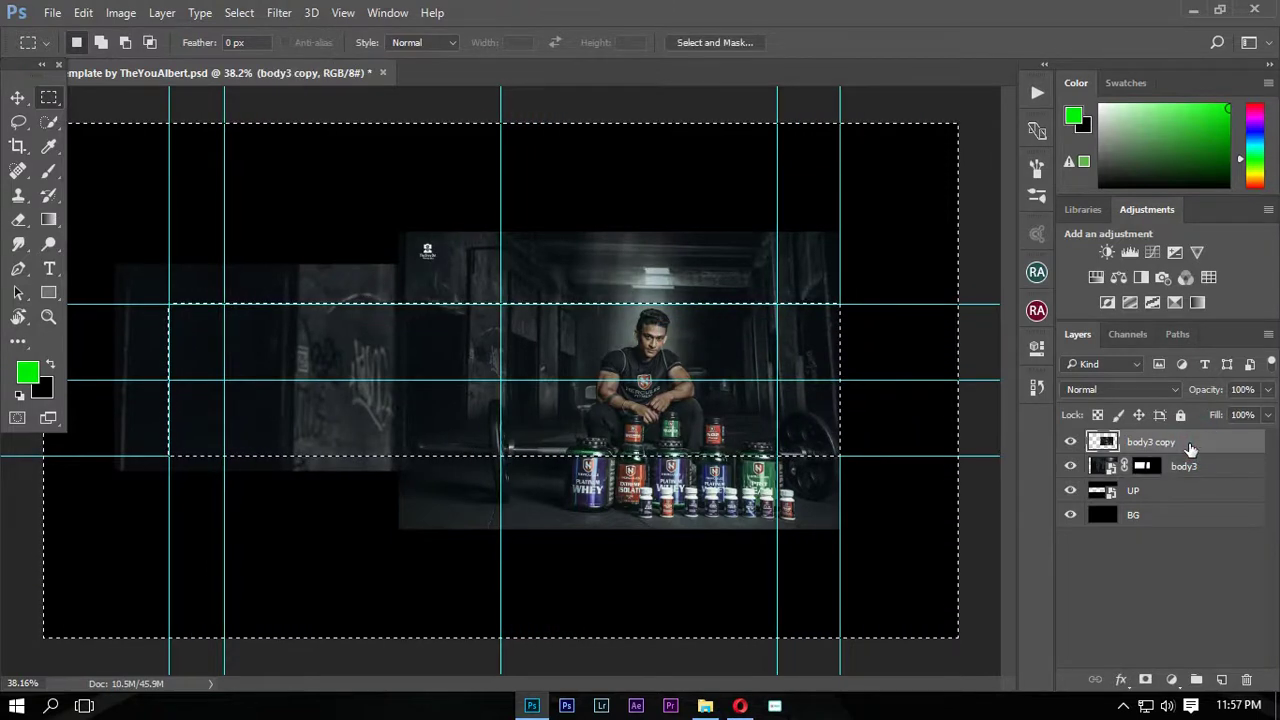
pyautogui.press('Delete')
pyautogui.click(1186, 466)
pyautogui.press('Delete')
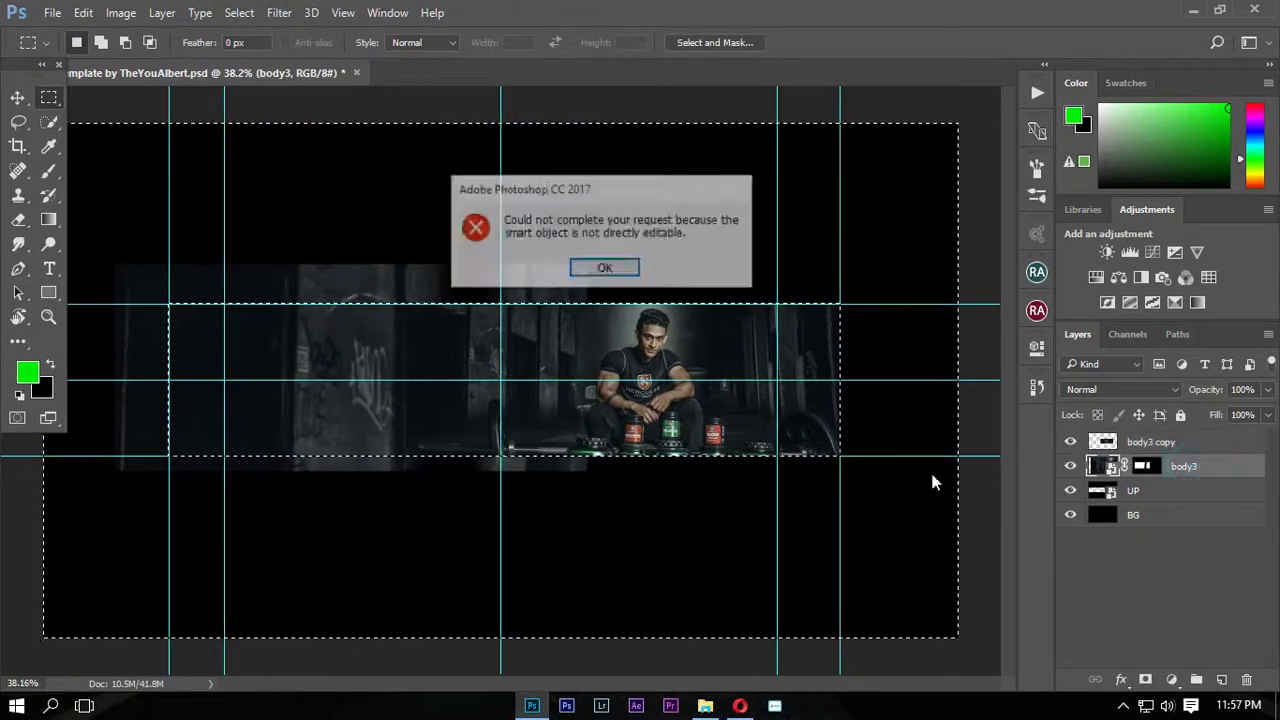
pyautogui.click(590, 266)
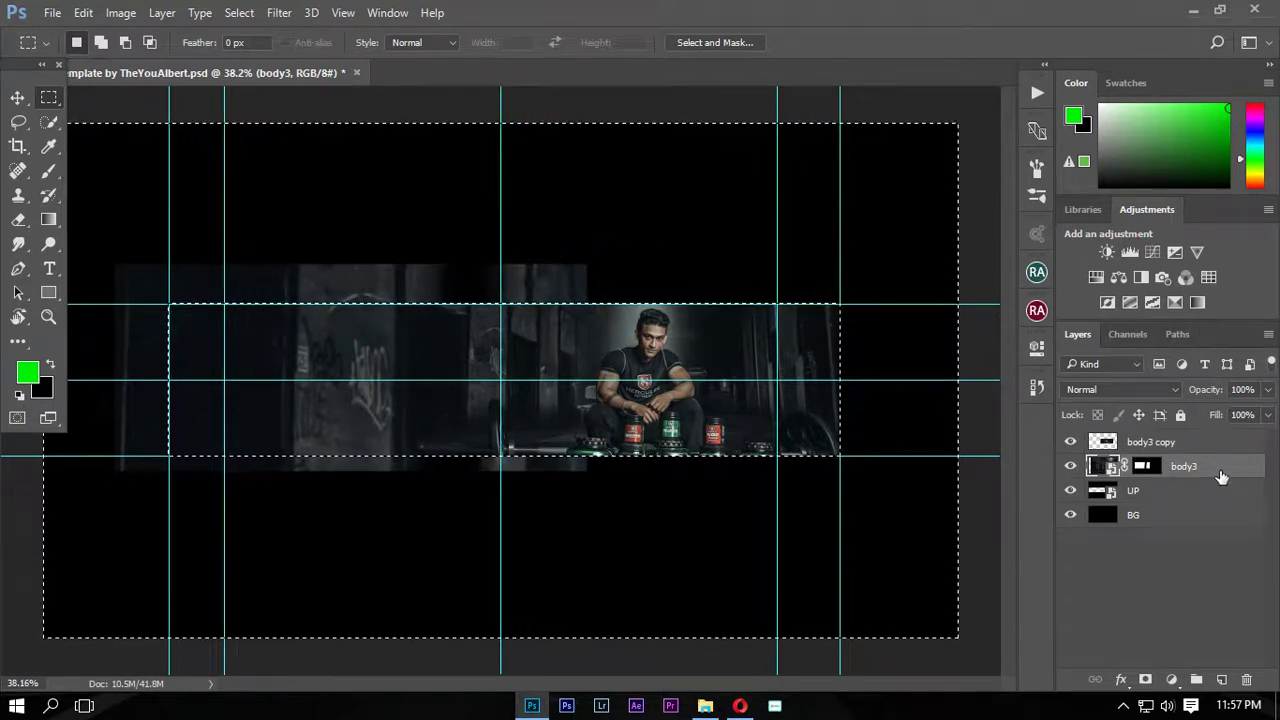
# Rasterize the body3 layer and delete it outside the band
pyautogui.rightClick(1170, 466)
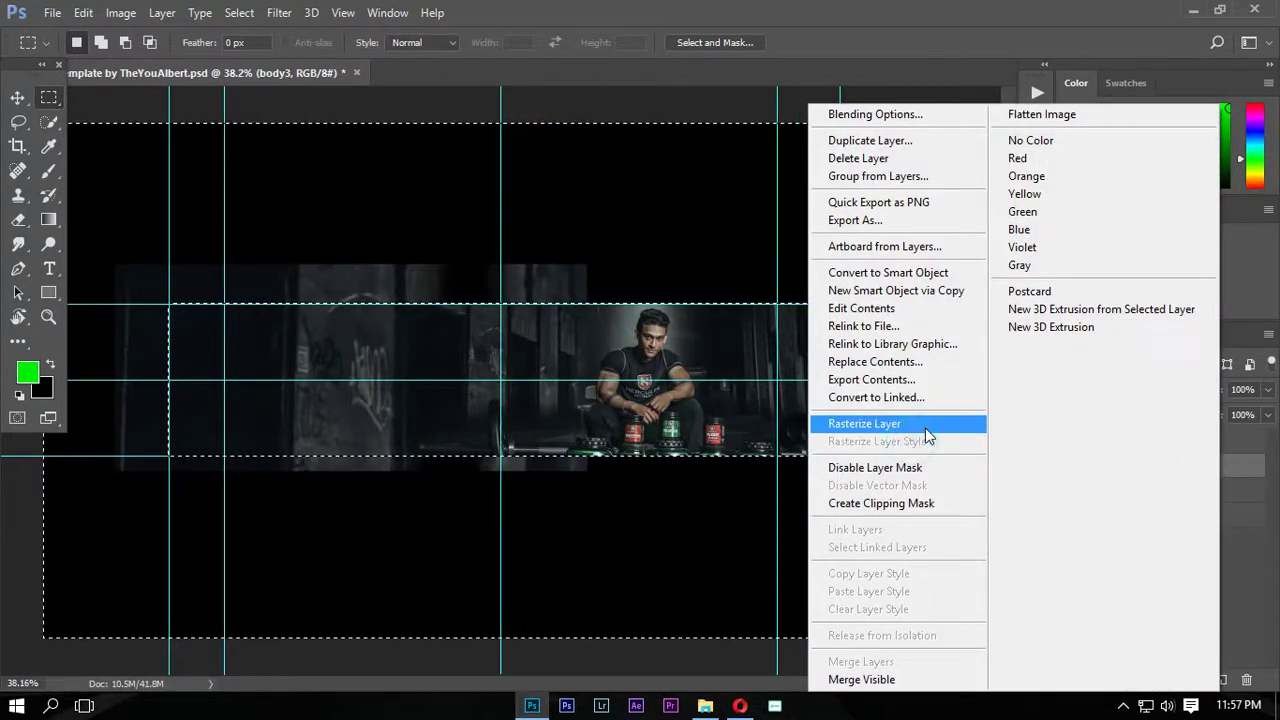
pyautogui.click(895, 425)
pyautogui.press('Delete')
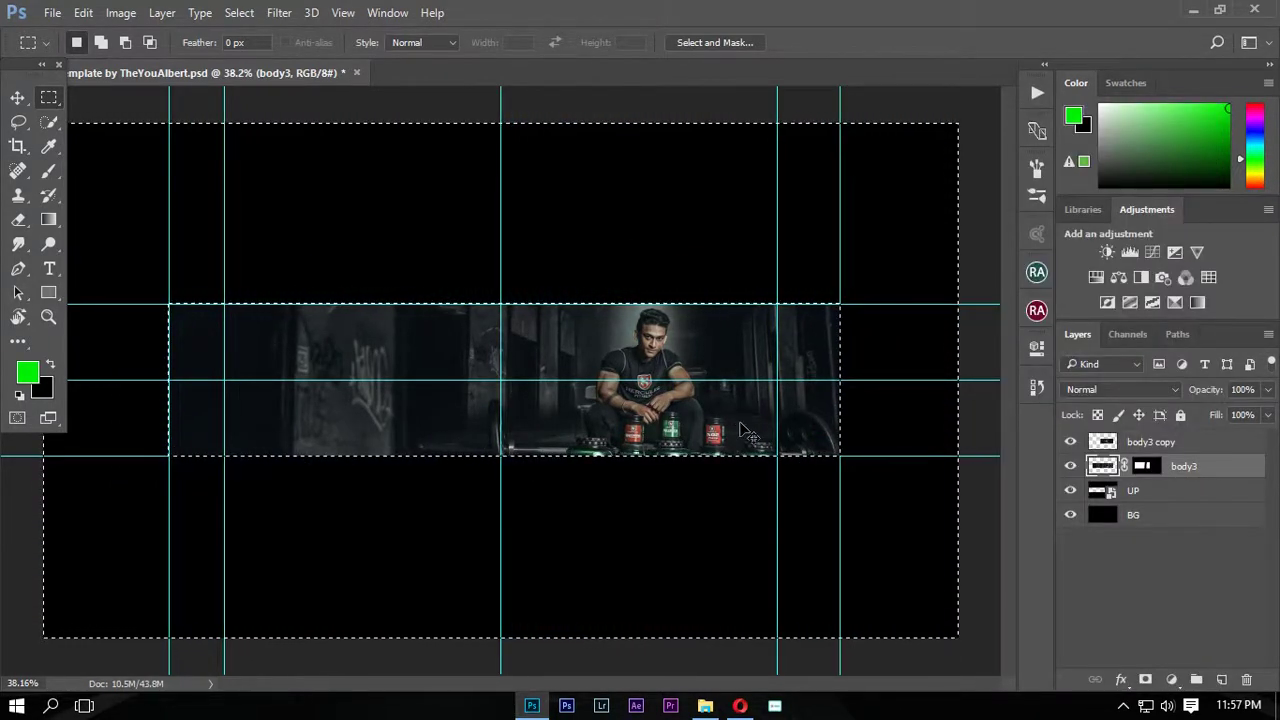
pyautogui.press('z')
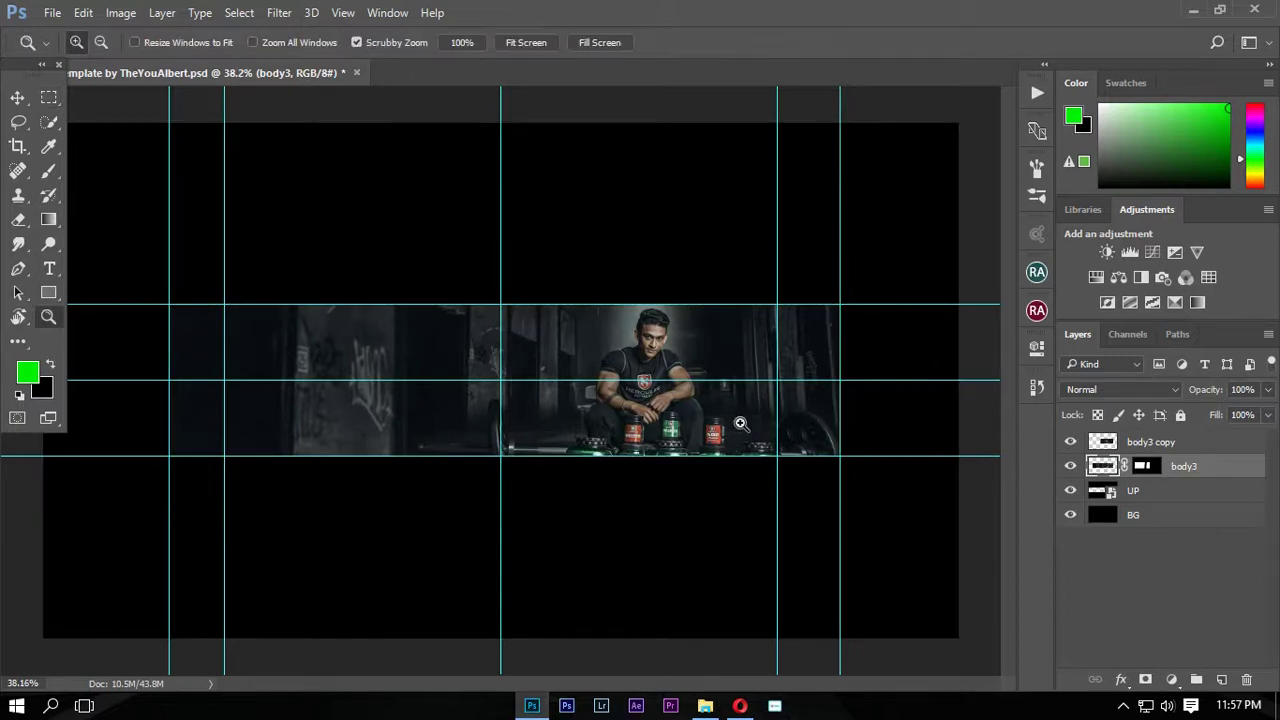
pyautogui.rightClick(594, 377)
pyautogui.click(637, 380)
# Merge body3 and body3 copy into a single layer
pyautogui.keyDown('ctrl'); pyautogui.click(1223, 443); pyautogui.keyUp('ctrl')
pyautogui.rightClick(1223, 443)
pyautogui.click(885, 643)
pyautogui.click(1069, 442)
# Zoom in to inspect the merged photo strip, especially its left part
pyautogui.click(546, 366)
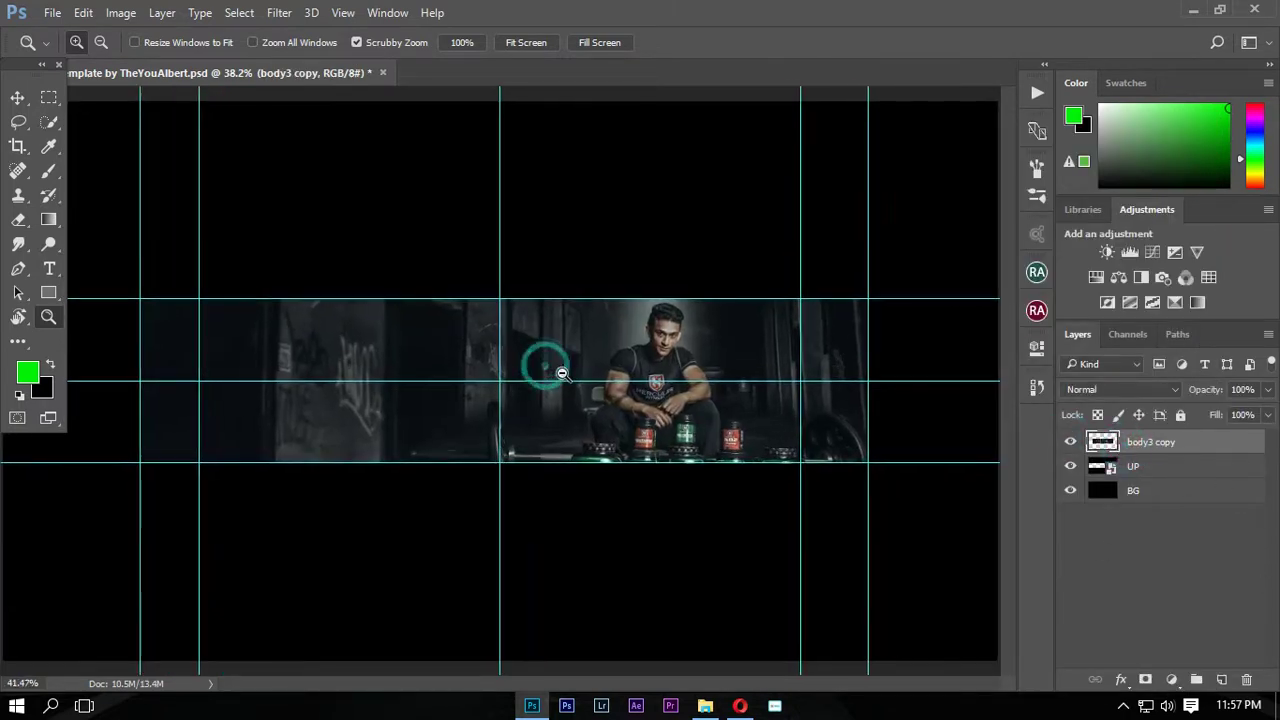
pyautogui.click(797, 320)
pyautogui.rightClick(712, 338)
pyautogui.click(712, 338)
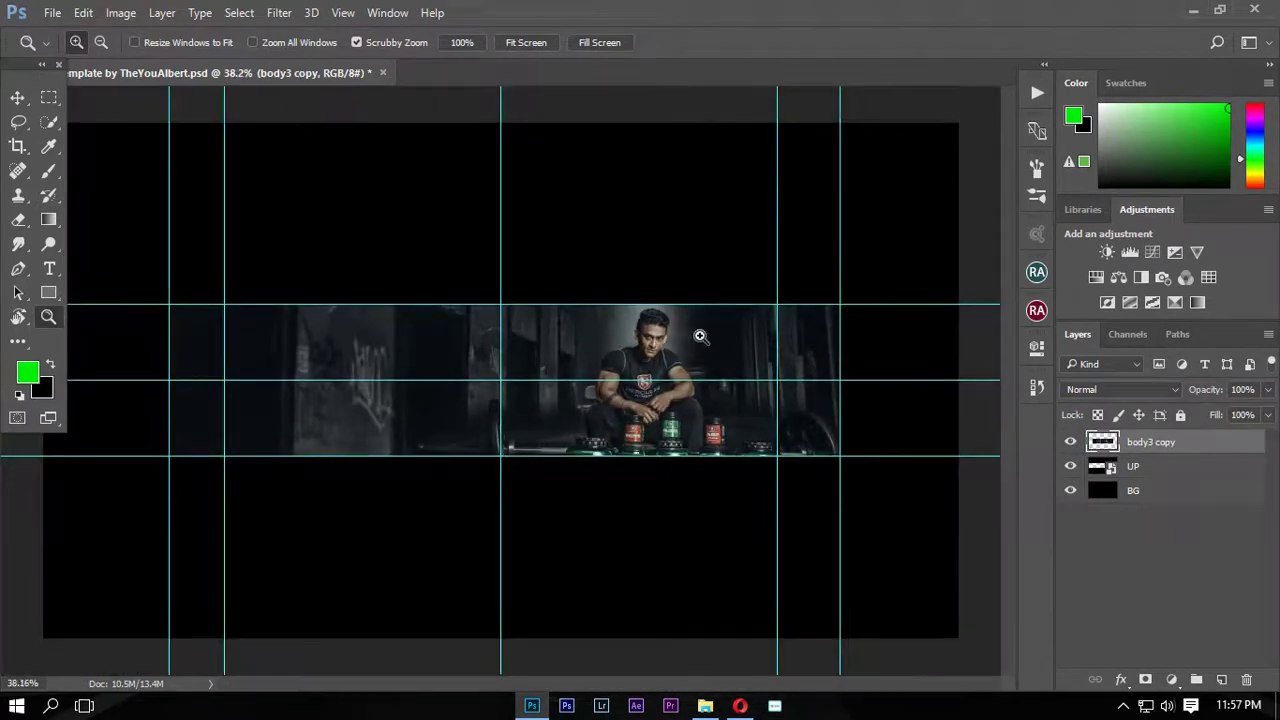
pyautogui.click(263, 351)
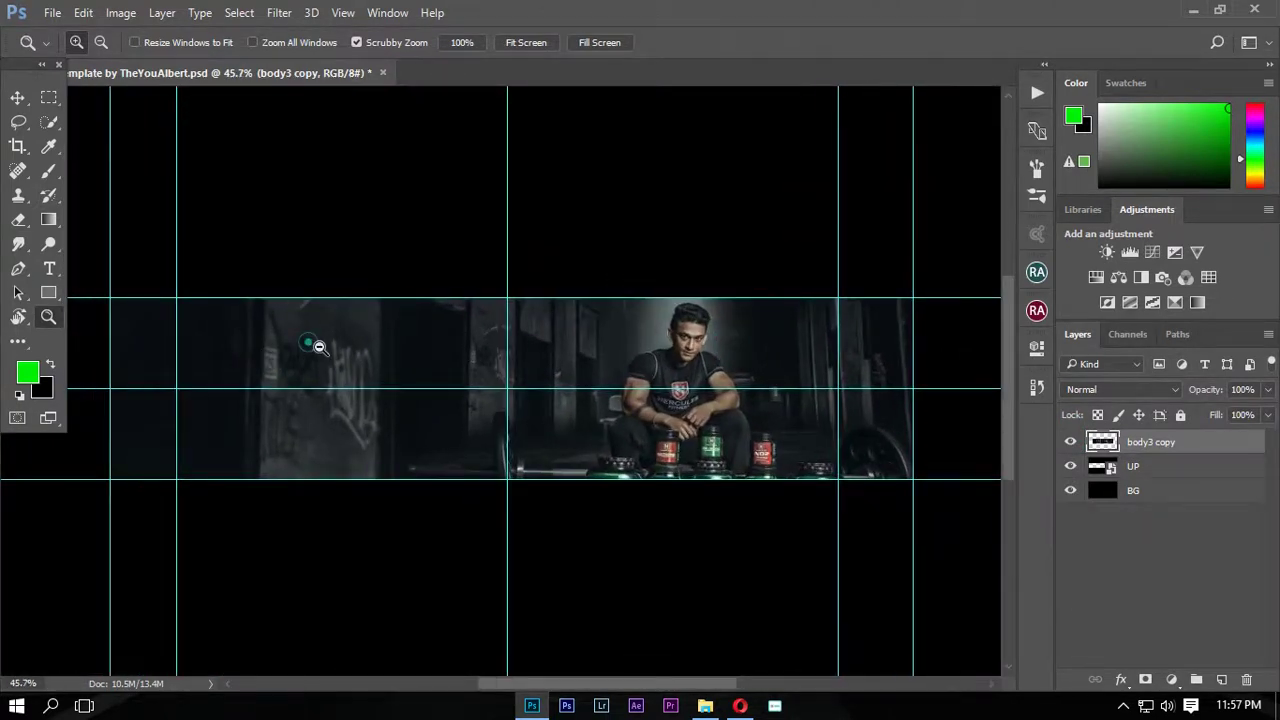
pyautogui.moveTo(302, 338); pyautogui.dragTo(329, 354)
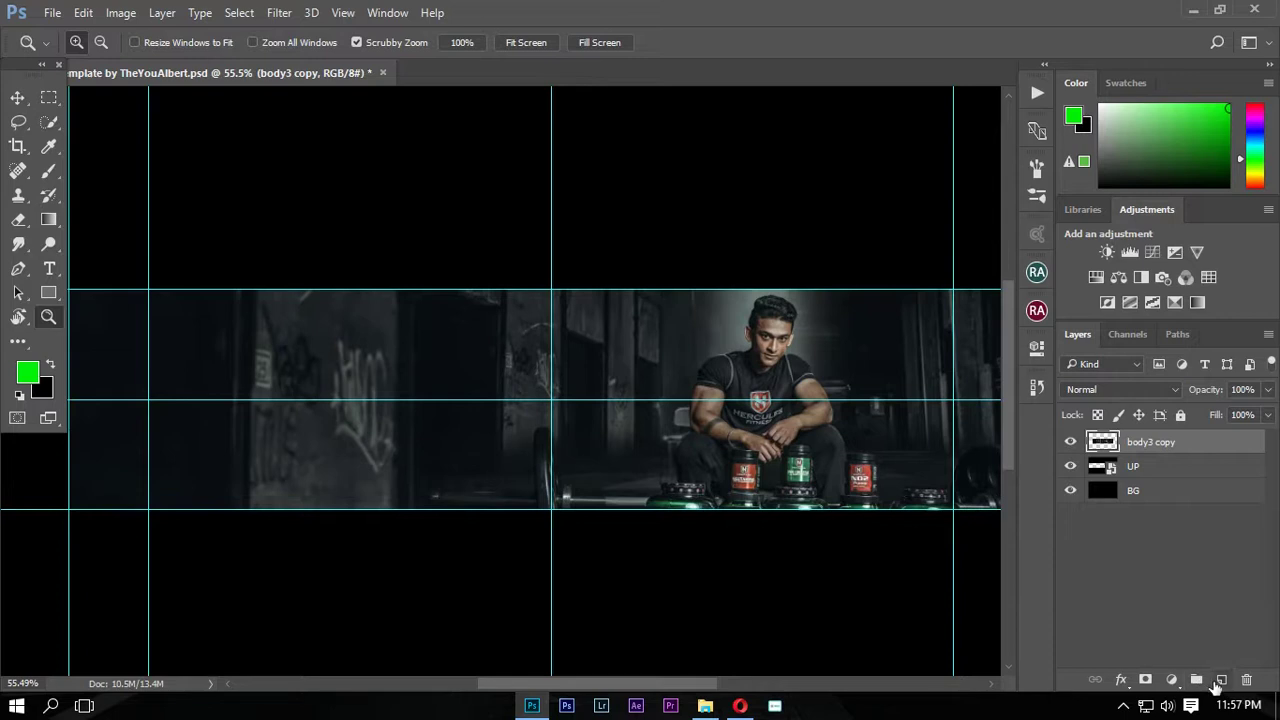
# Browse File Explorer to E: > Software > ICONS > New folder, holding 52 app icons
pyautogui.click(705, 705)
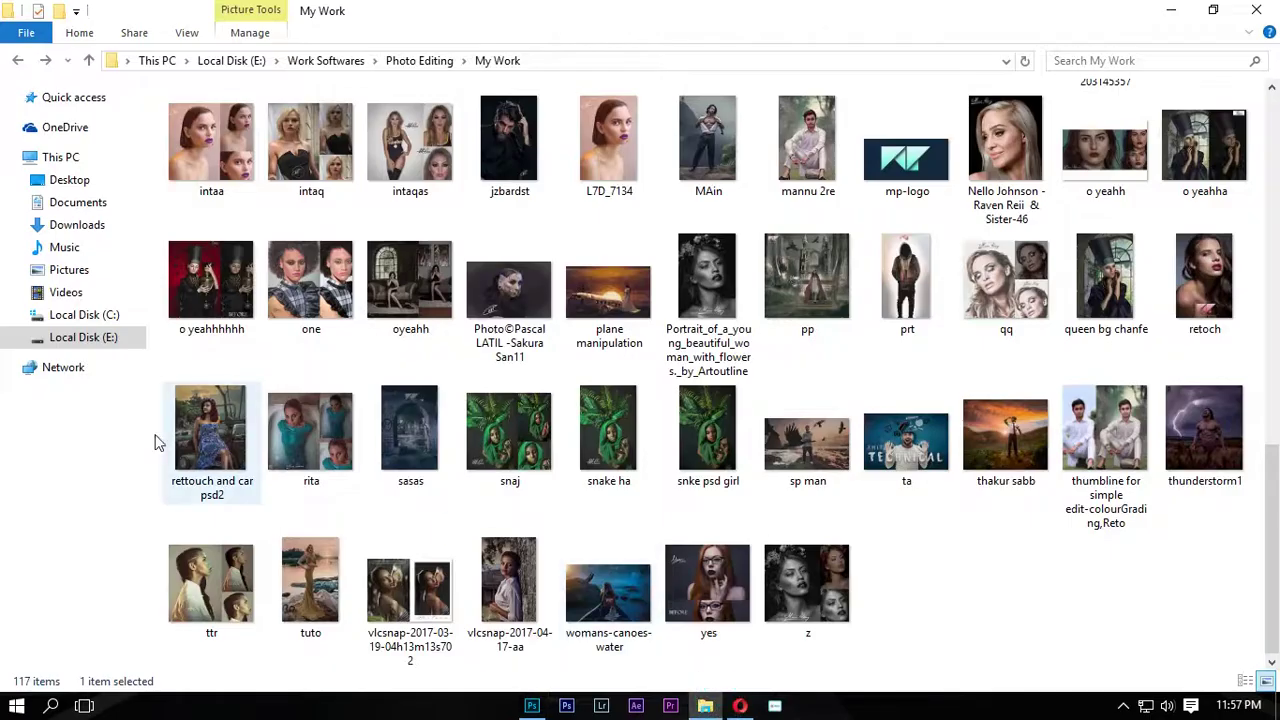
pyautogui.click(75, 337)
pyautogui.doubleClick(1160, 320)
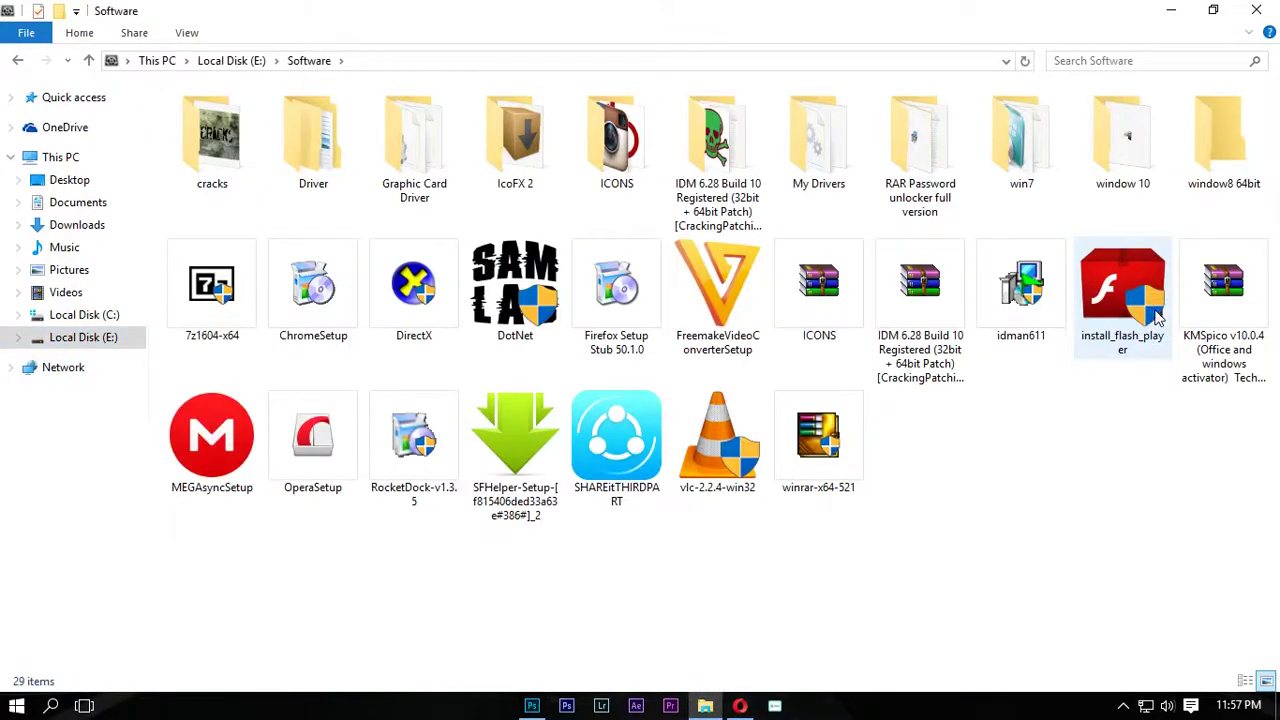
pyautogui.doubleClick(605, 178)
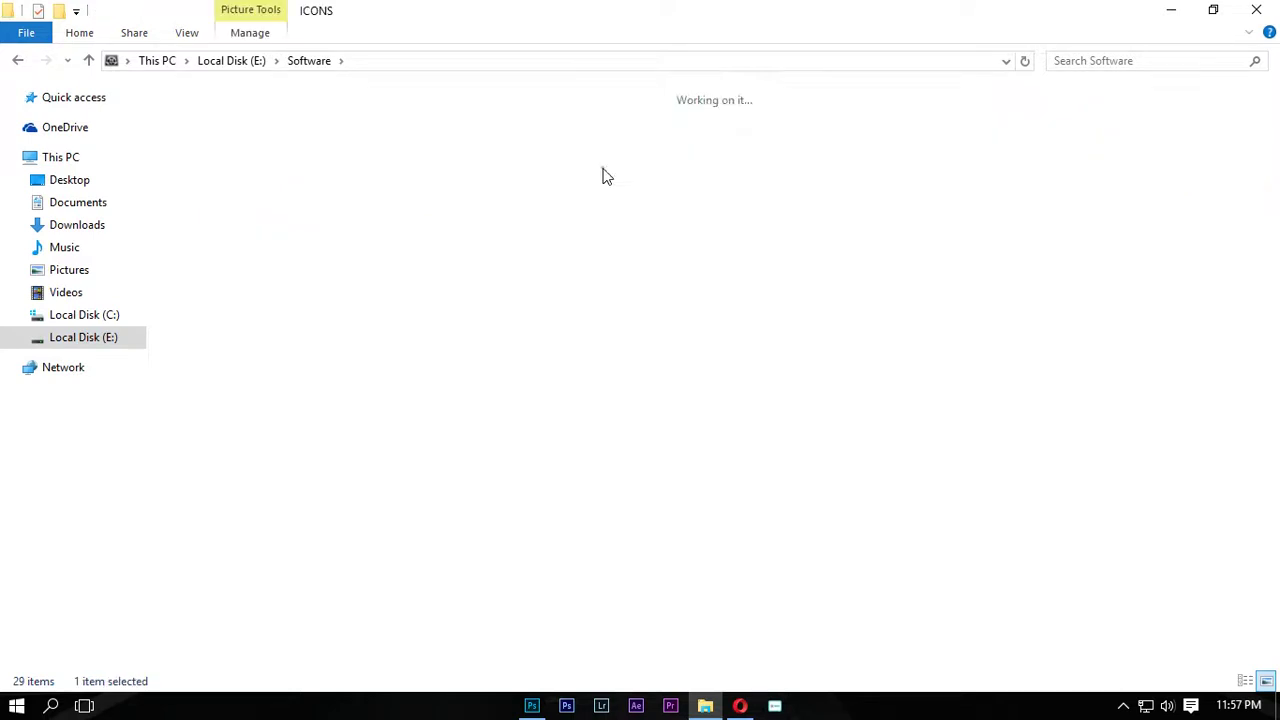
pyautogui.doubleClick(1224, 172)
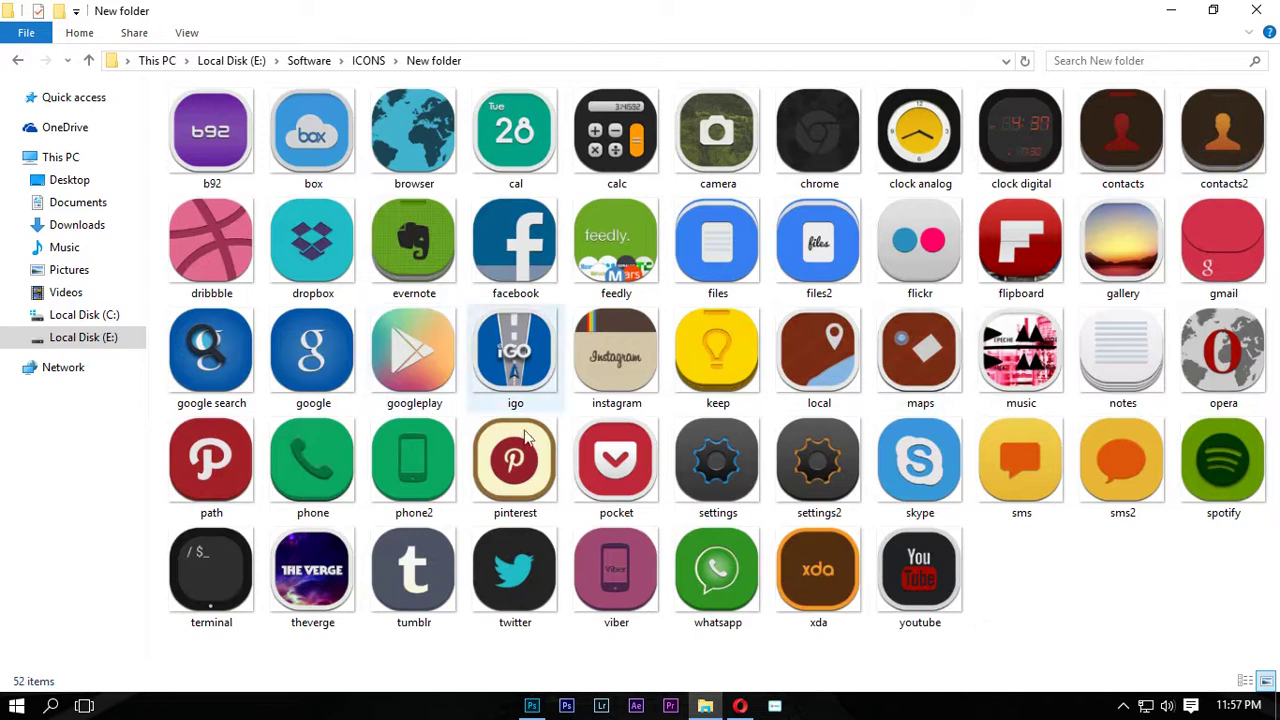
# Drag the youtube icon toward the banner, then cancel placing it
pyautogui.moveTo(919, 570)
pyautogui.mouseDown()
pyautogui.moveTo(353, 354)
pyautogui.moveTo(385, 398)
pyautogui.mouseUp()
pyautogui.press('Escape')
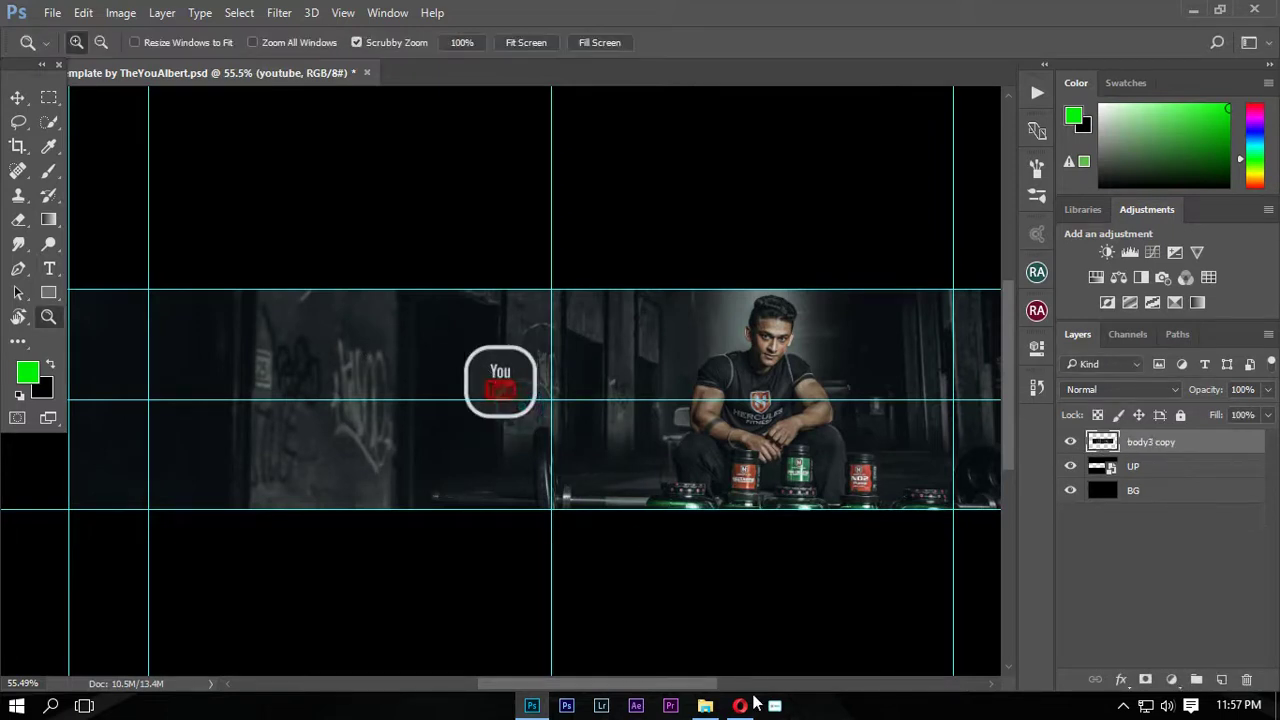
pyautogui.click(705, 706)
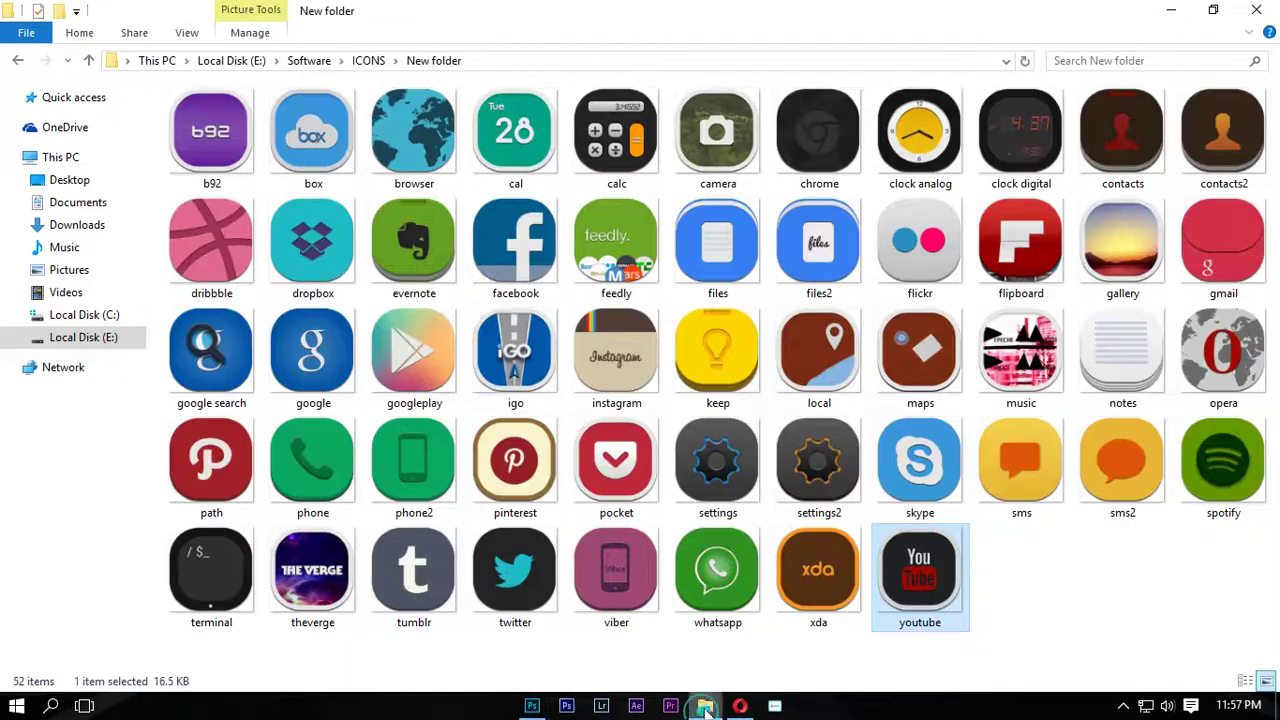
pyautogui.click(1078, 600)
# Place the instagram and facebook icons onto the gym strip left of the athlete
pyautogui.moveTo(614, 360)
pyautogui.mouseDown()
pyautogui.moveTo(532, 700)
pyautogui.moveTo(585, 560)
pyautogui.mouseUp()
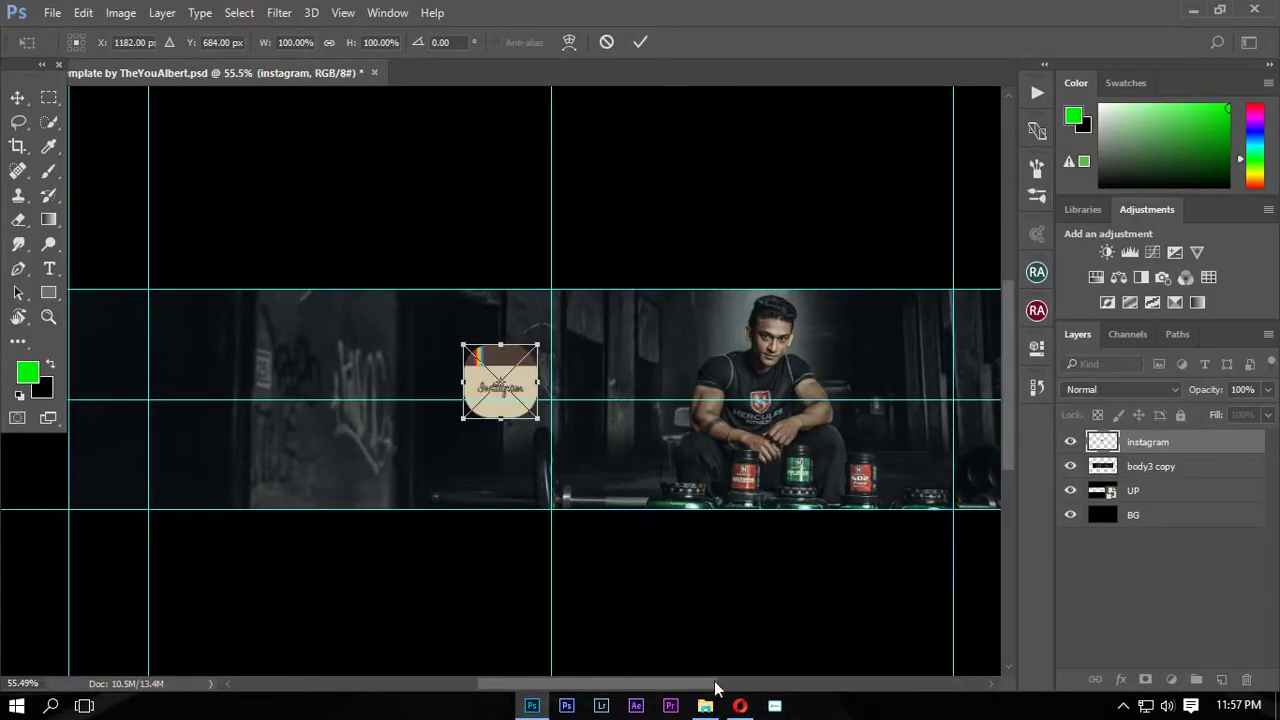
pyautogui.press('Return')
pyautogui.click(705, 706)
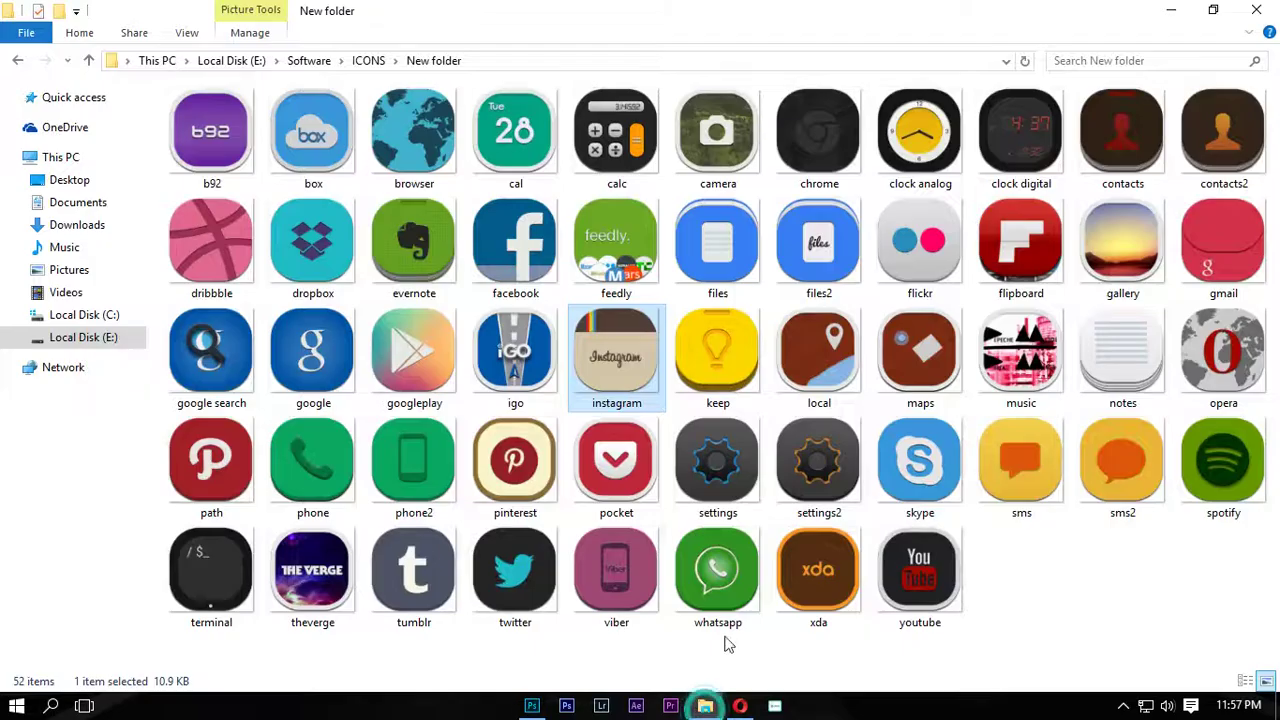
pyautogui.click(414, 352)
pyautogui.moveTo(506, 265); pyautogui.dragTo(512, 393)
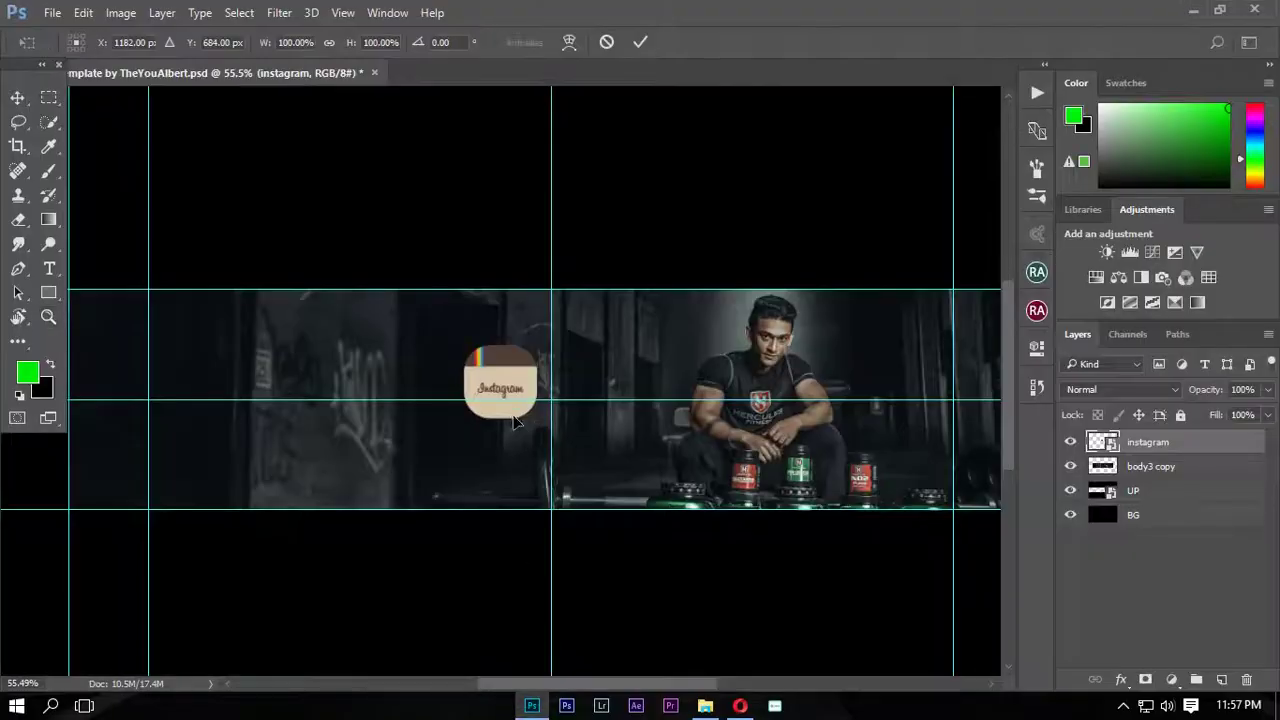
pyautogui.moveTo(191, 357); pyautogui.dragTo(223, 369)
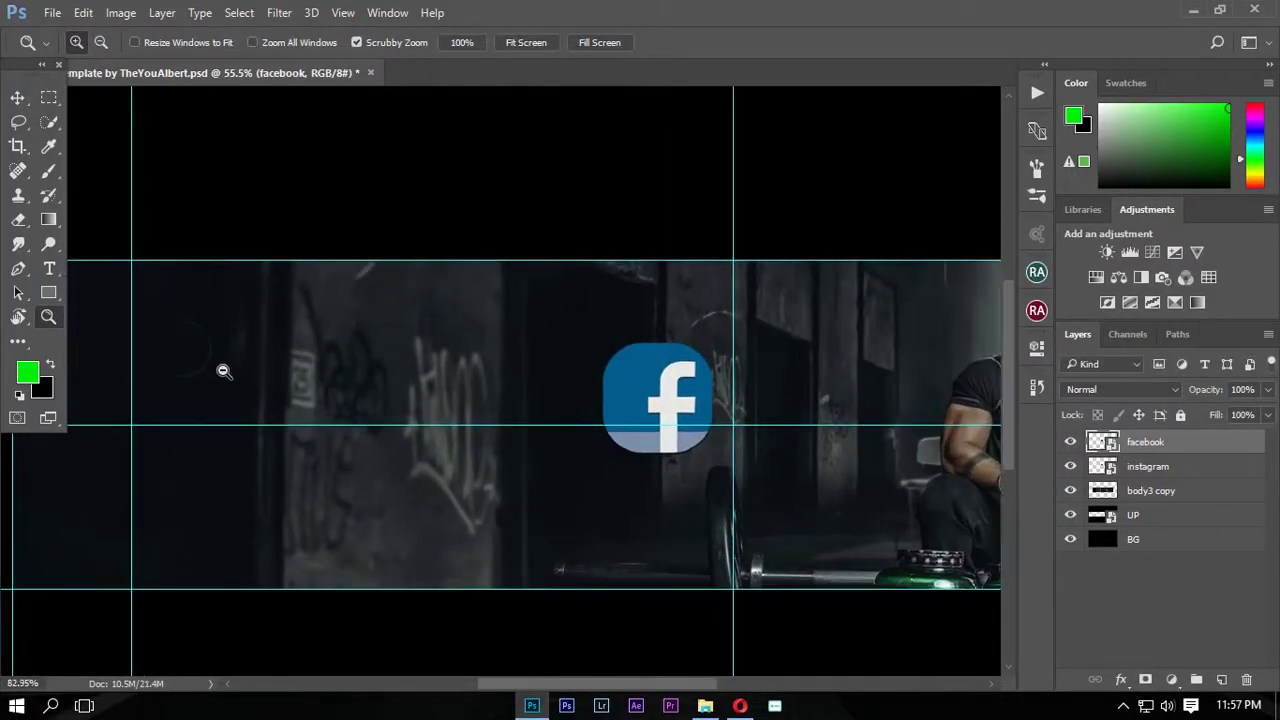
pyautogui.rightClick(374, 354)
# Move the facebook icon up and left and shrink it to about two-thirds
pyautogui.click(388, 369)
pyautogui.moveTo(330, 368); pyautogui.dragTo(370, 388)
pyautogui.hotkey('ctrl', 't')
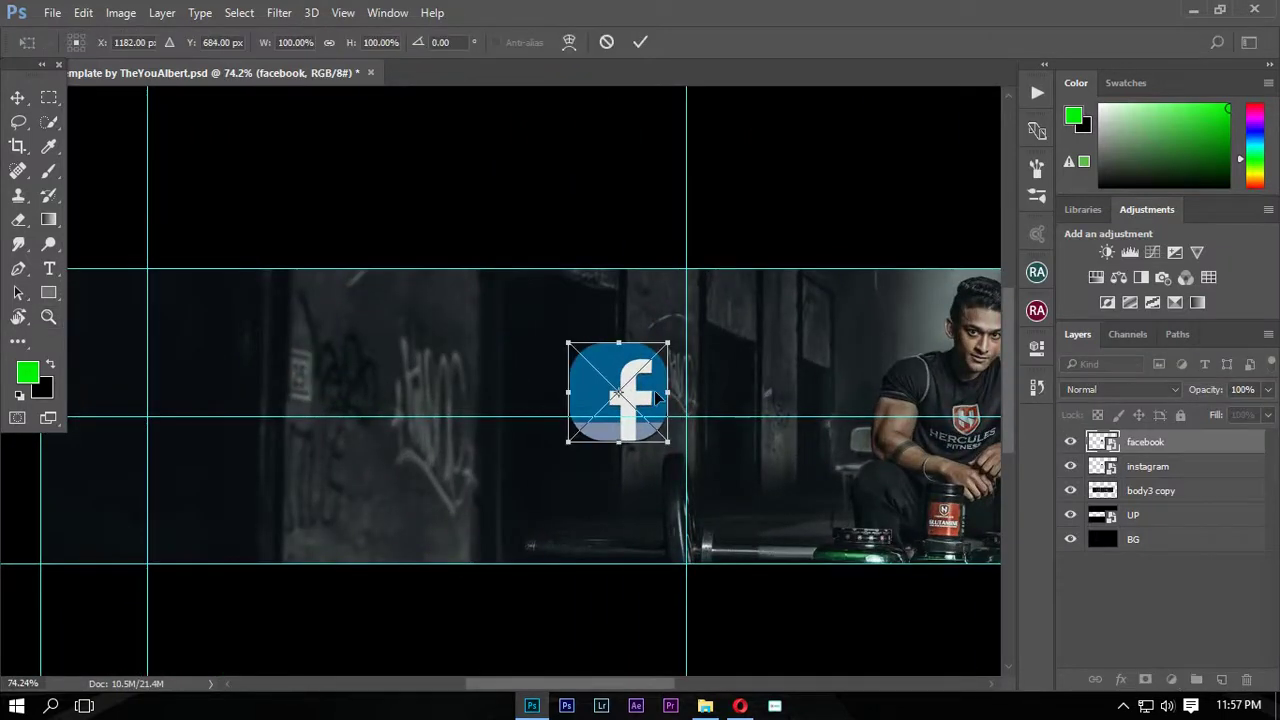
pyautogui.moveTo(657, 398); pyautogui.dragTo(488, 340)
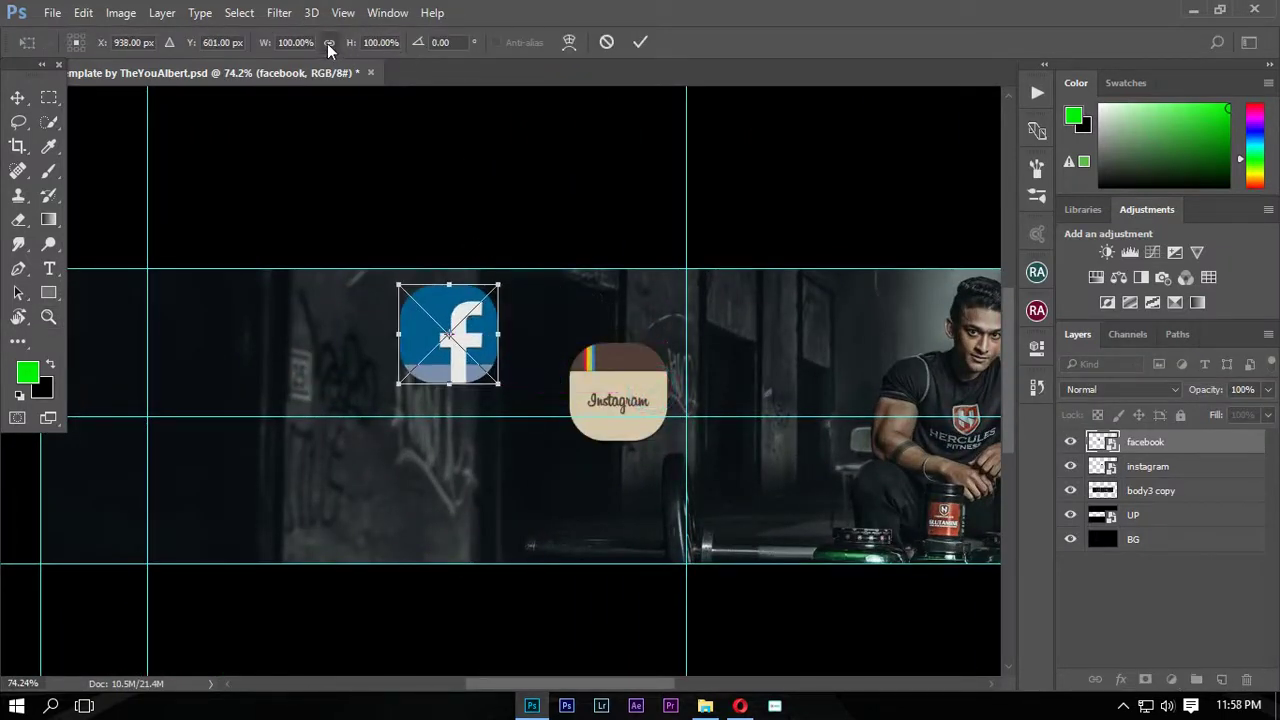
pyautogui.moveTo(502, 385); pyautogui.dragTo(467, 351)
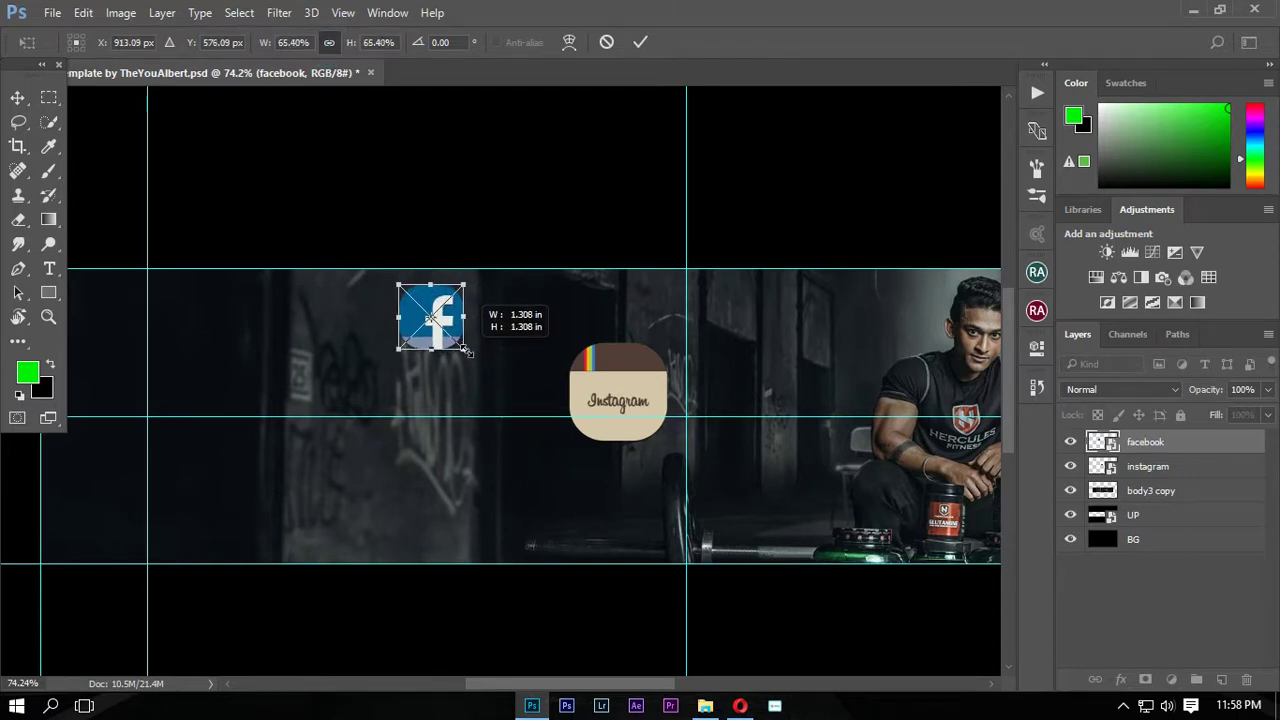
pyautogui.press('Return')
# Move the instagram icon under facebook and shrink it to about 69%
pyautogui.press('z')
pyautogui.click(704, 392)
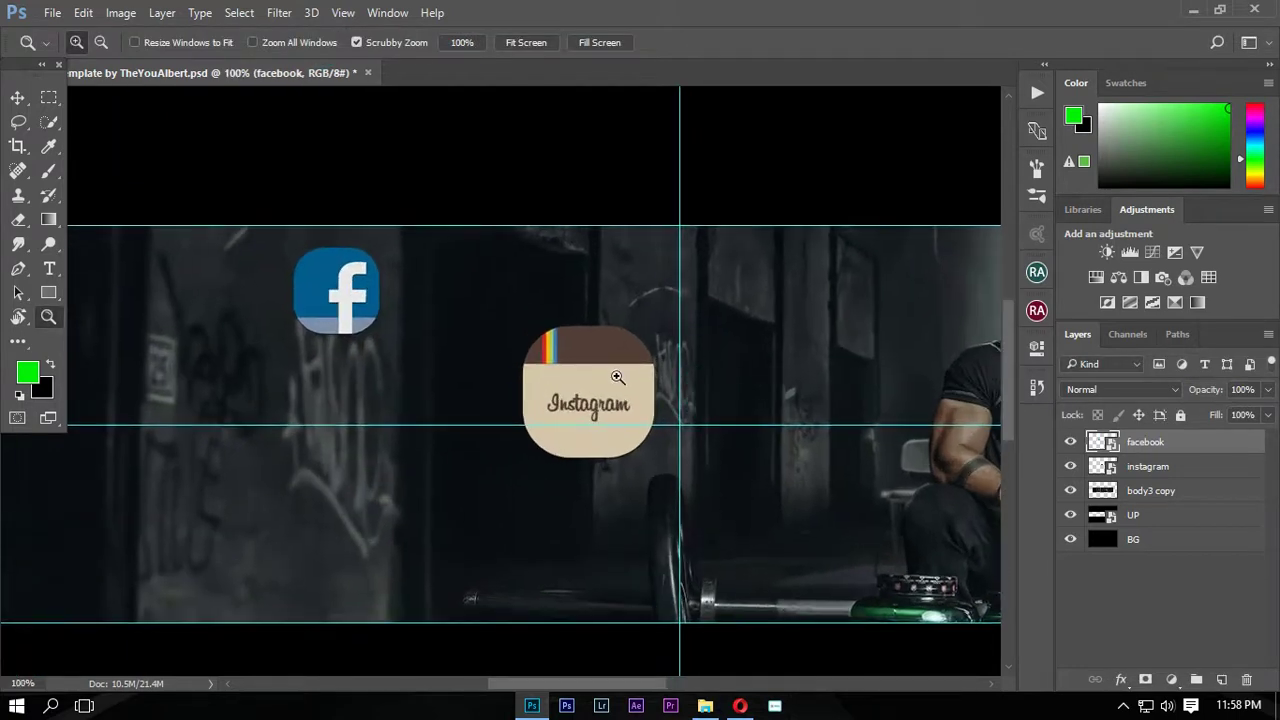
pyautogui.press('v')
pyautogui.click(616, 375)
pyautogui.hotkey('ctrl', 't')
pyautogui.moveTo(616, 374); pyautogui.dragTo(388, 392)
pyautogui.moveTo(437, 346); pyautogui.dragTo(408, 364)
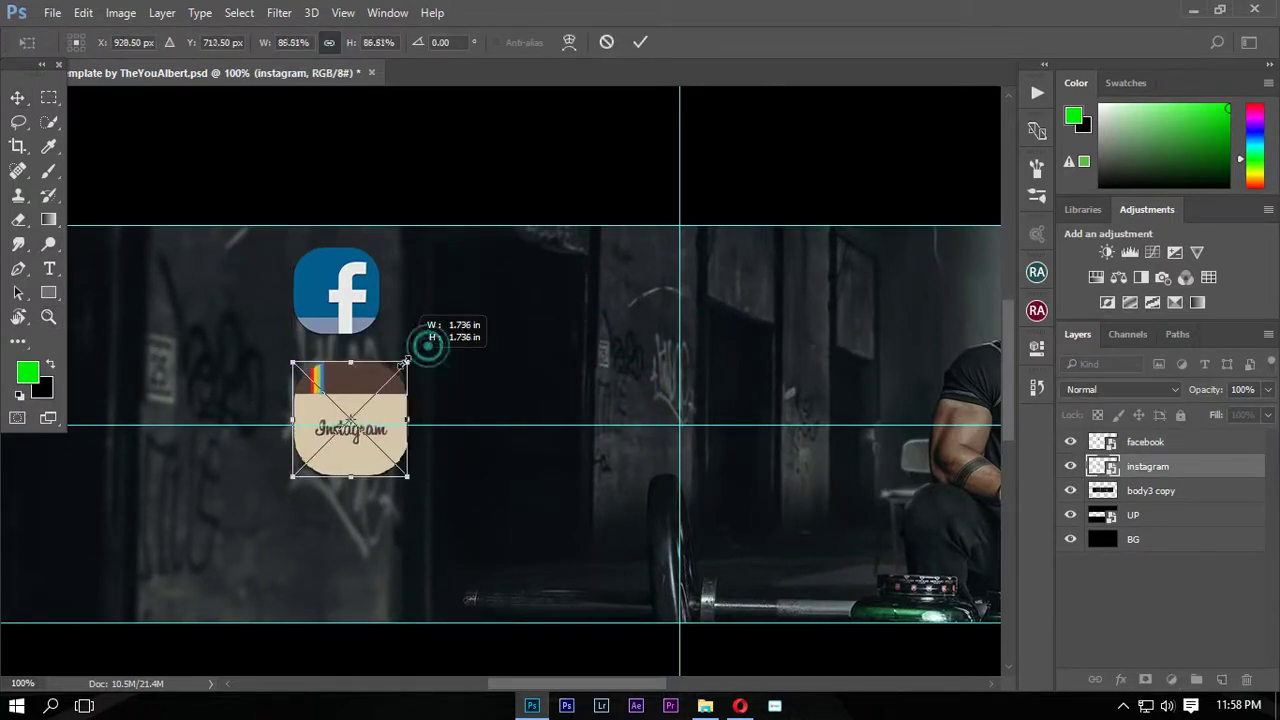
pyautogui.moveTo(409, 471)
pyautogui.mouseDown()
pyautogui.moveTo(373, 447)
pyautogui.moveTo(366, 302)
pyautogui.moveTo(352, 433)
pyautogui.mouseUp()
pyautogui.press('Return')
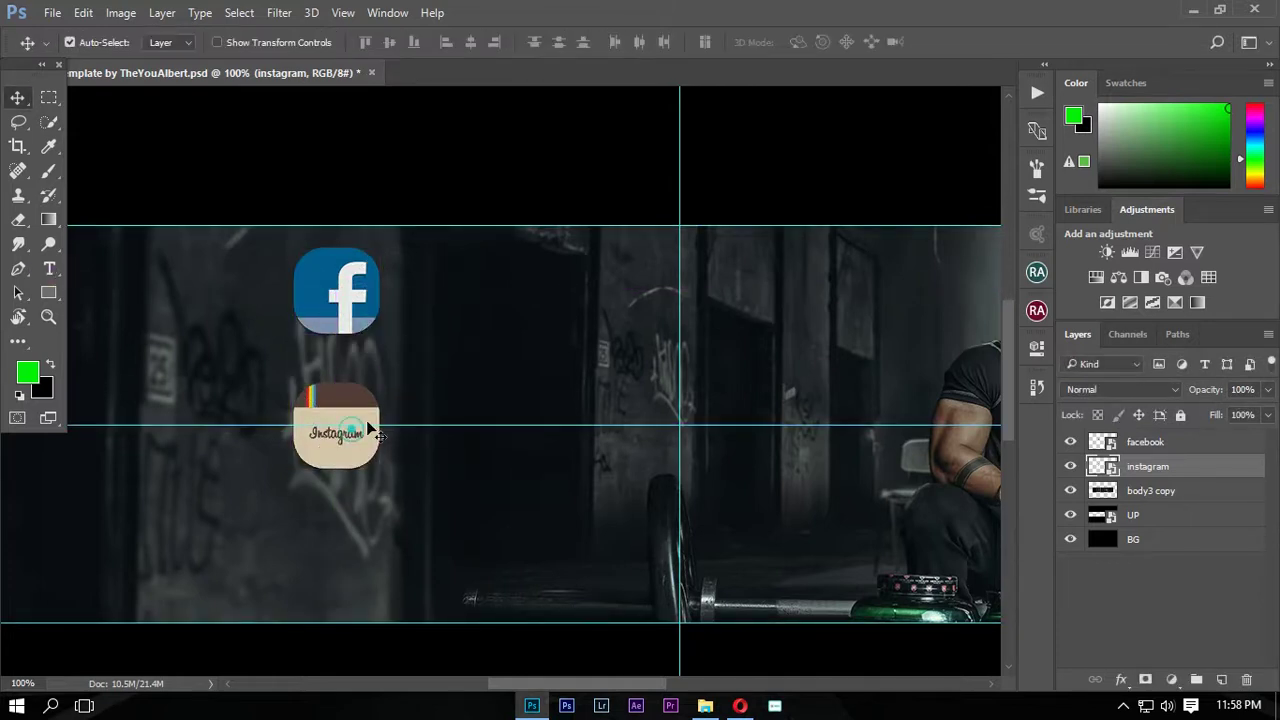
# Scale both icons together to 81% and shift them up in the band
pyautogui.press('z')
pyautogui.rightClick(538, 334)
pyautogui.click(650, 345)
pyautogui.moveTo(429, 328); pyautogui.dragTo(534, 368)
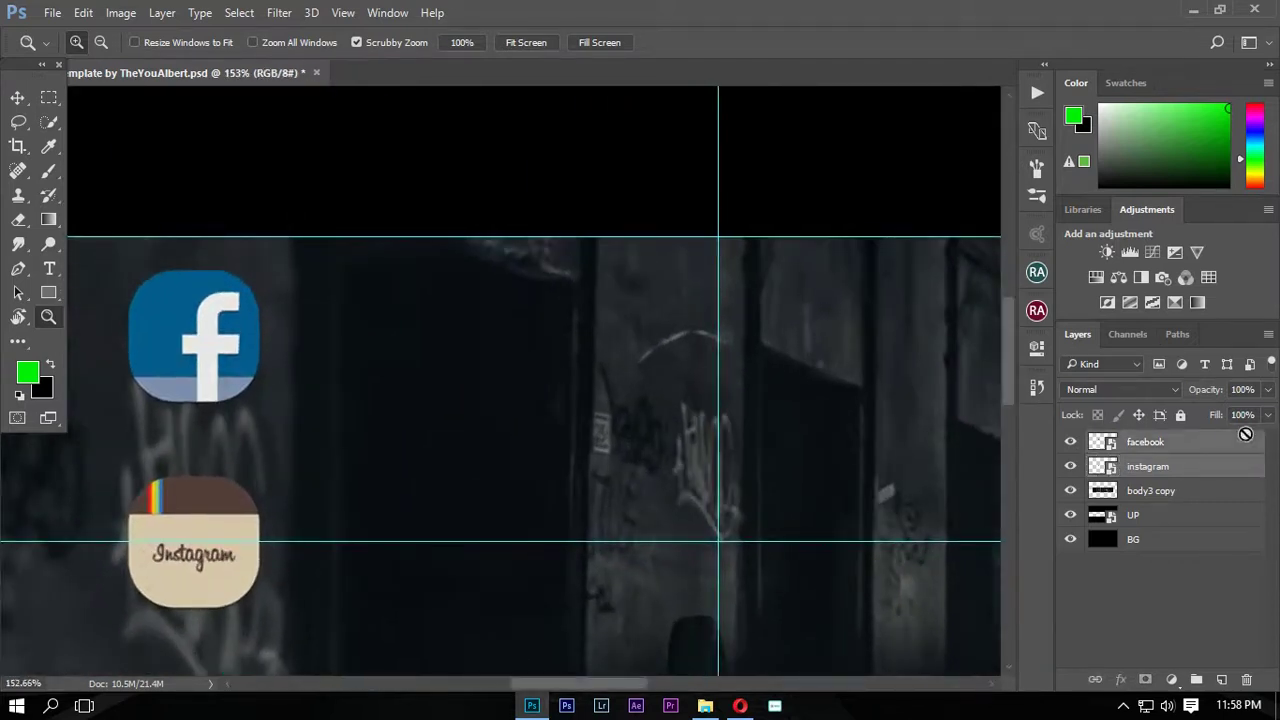
pyautogui.hotkey('ctrl', 't')
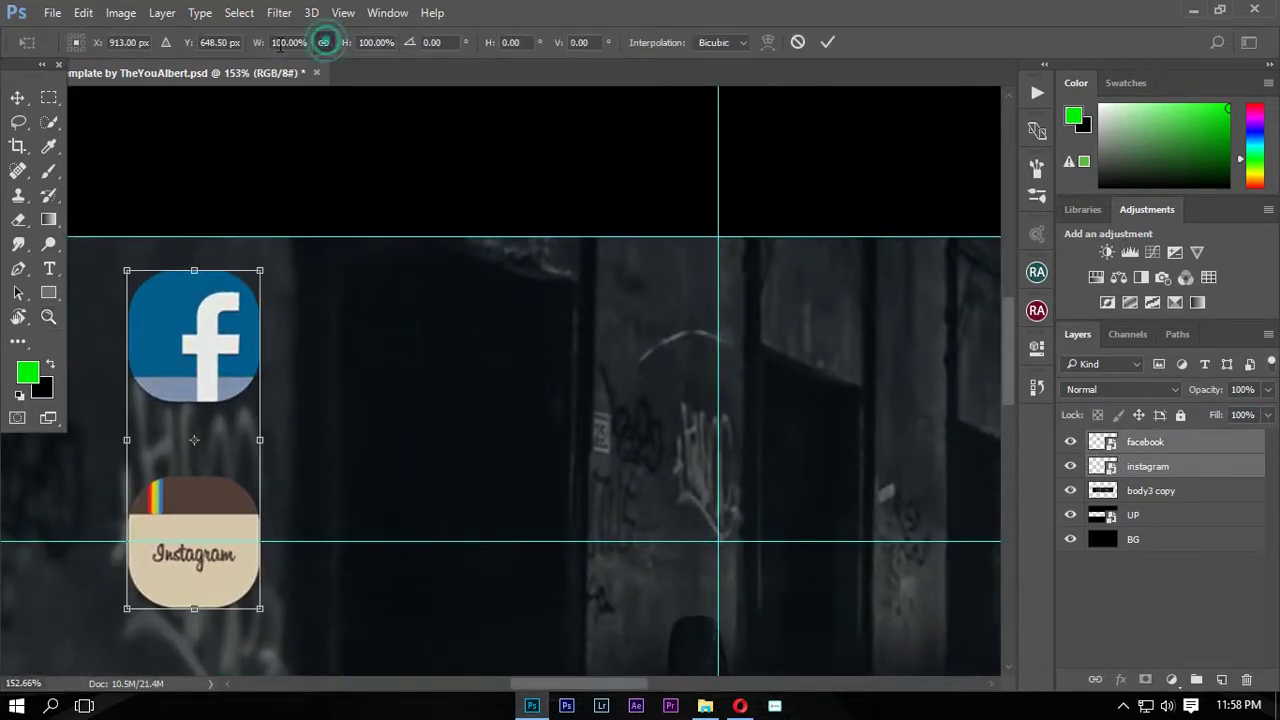
pyautogui.moveTo(265, 47); pyautogui.dragTo(247, 178)
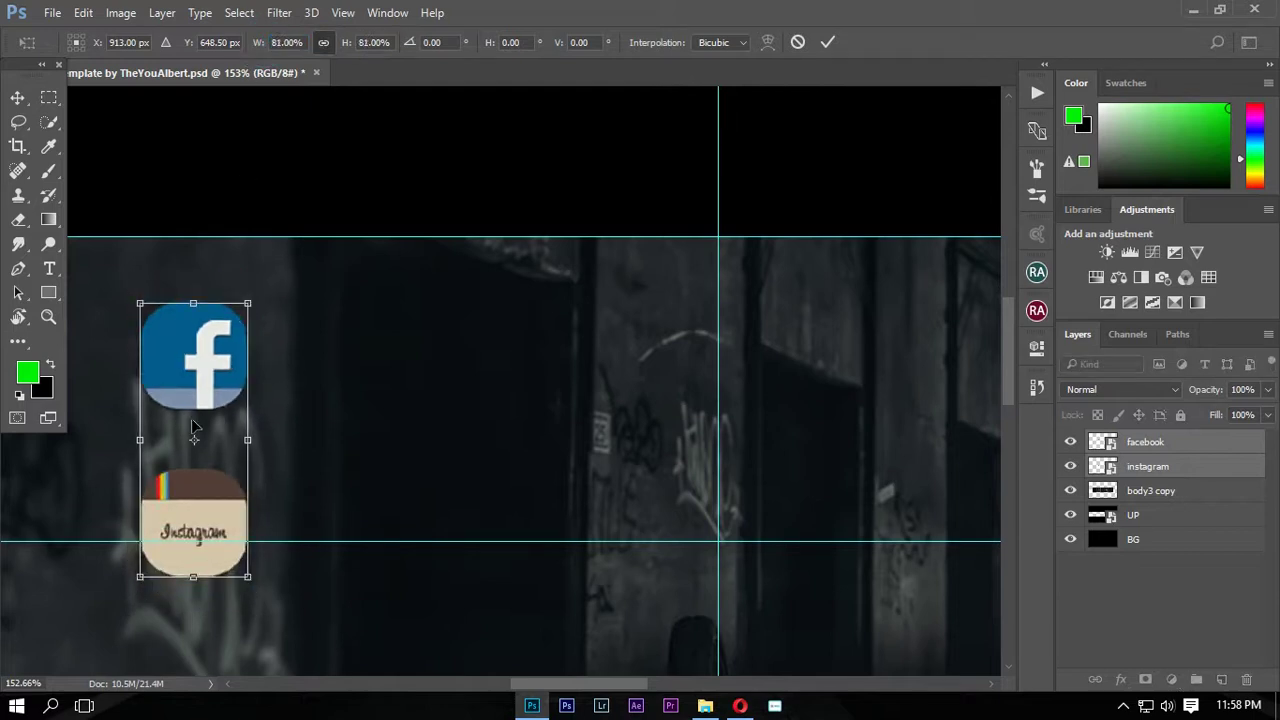
pyautogui.moveTo(194, 430); pyautogui.dragTo(199, 381)
pyautogui.doubleClick(205, 340)
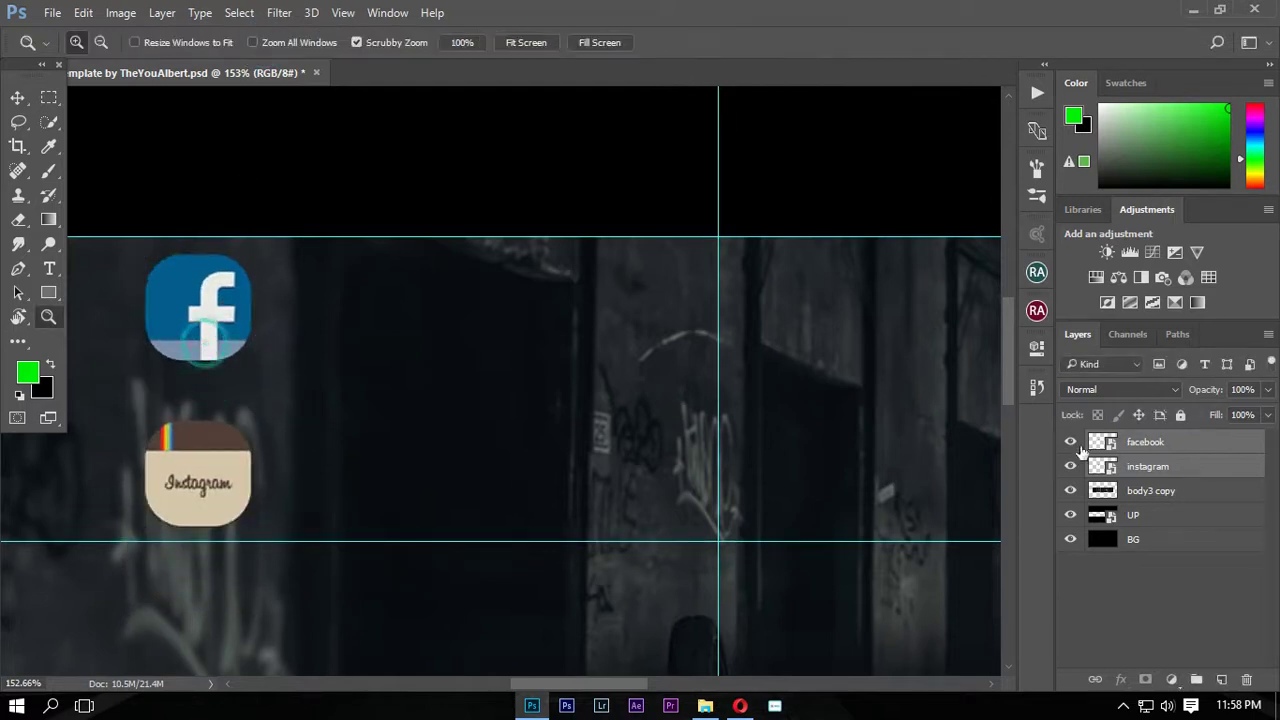
pyautogui.click(1204, 443)
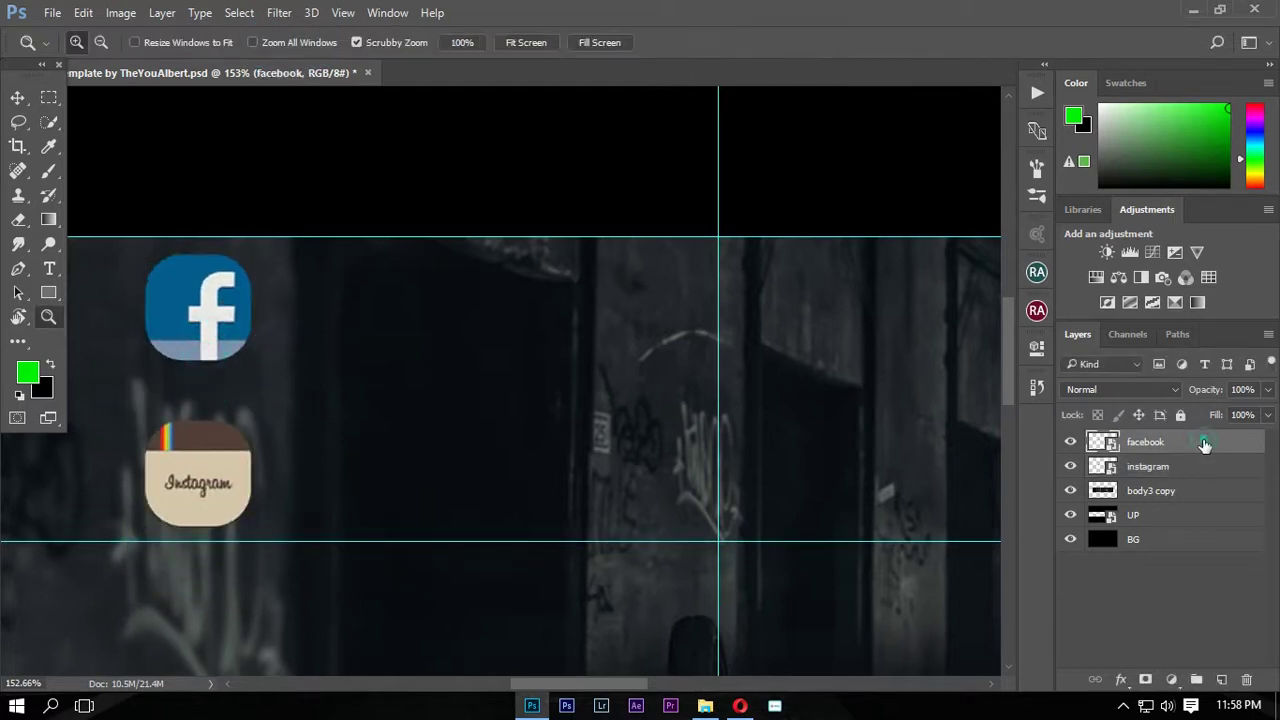
# On a new layer, fill a wide bar from the Facebook icon with white #ffffff
pyautogui.click(1220, 679)
pyautogui.click(48, 97)
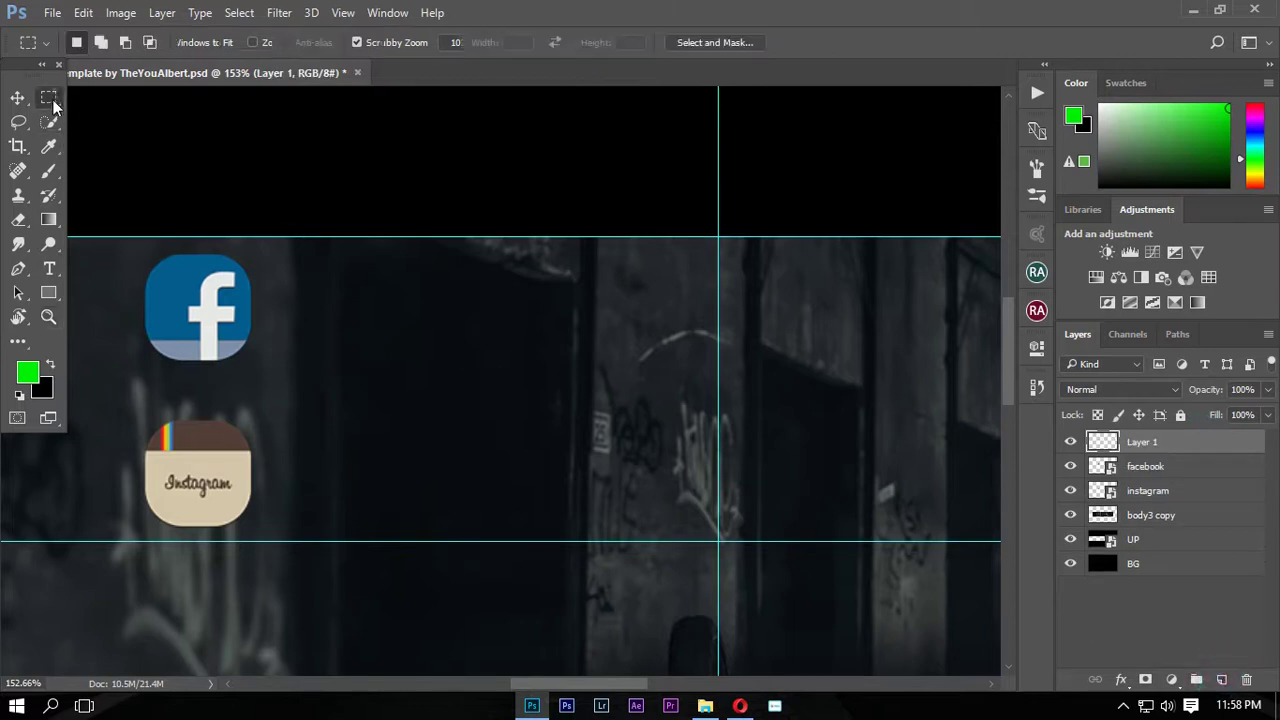
pyautogui.click(31, 377)
pyautogui.write('ffffff')
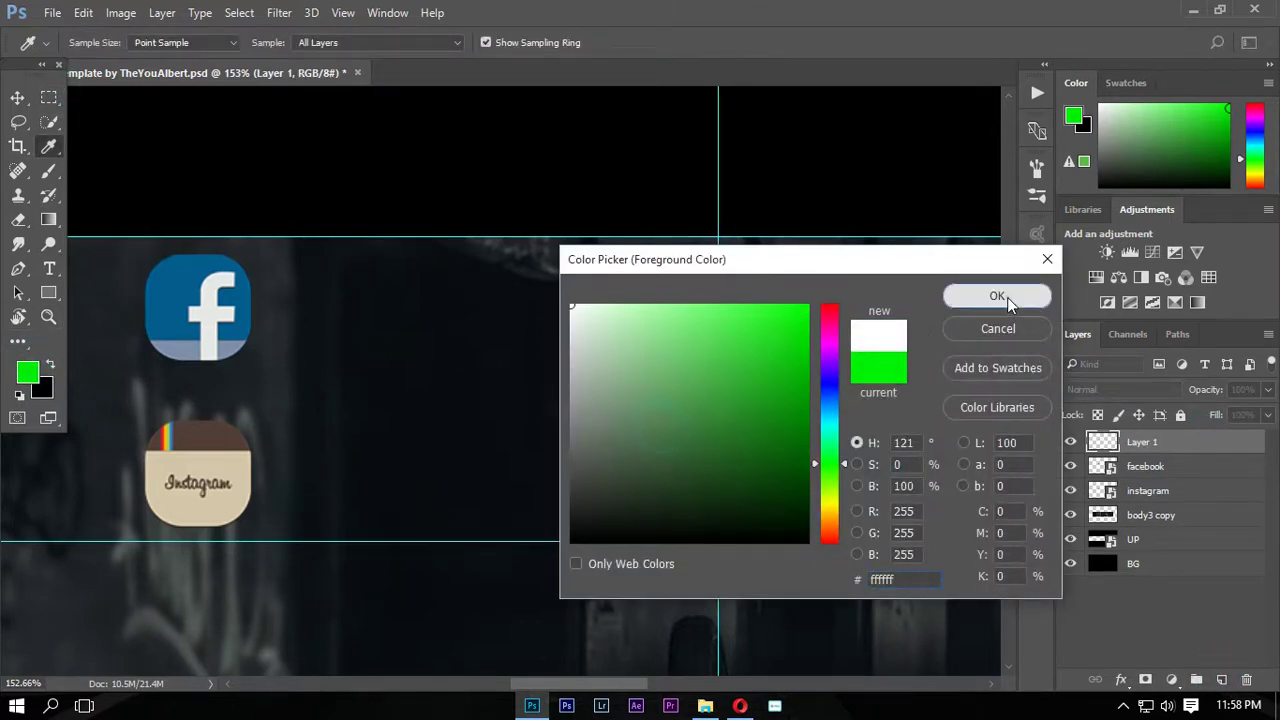
pyautogui.click(1000, 296)
pyautogui.moveTo(212, 268); pyautogui.dragTo(653, 337)
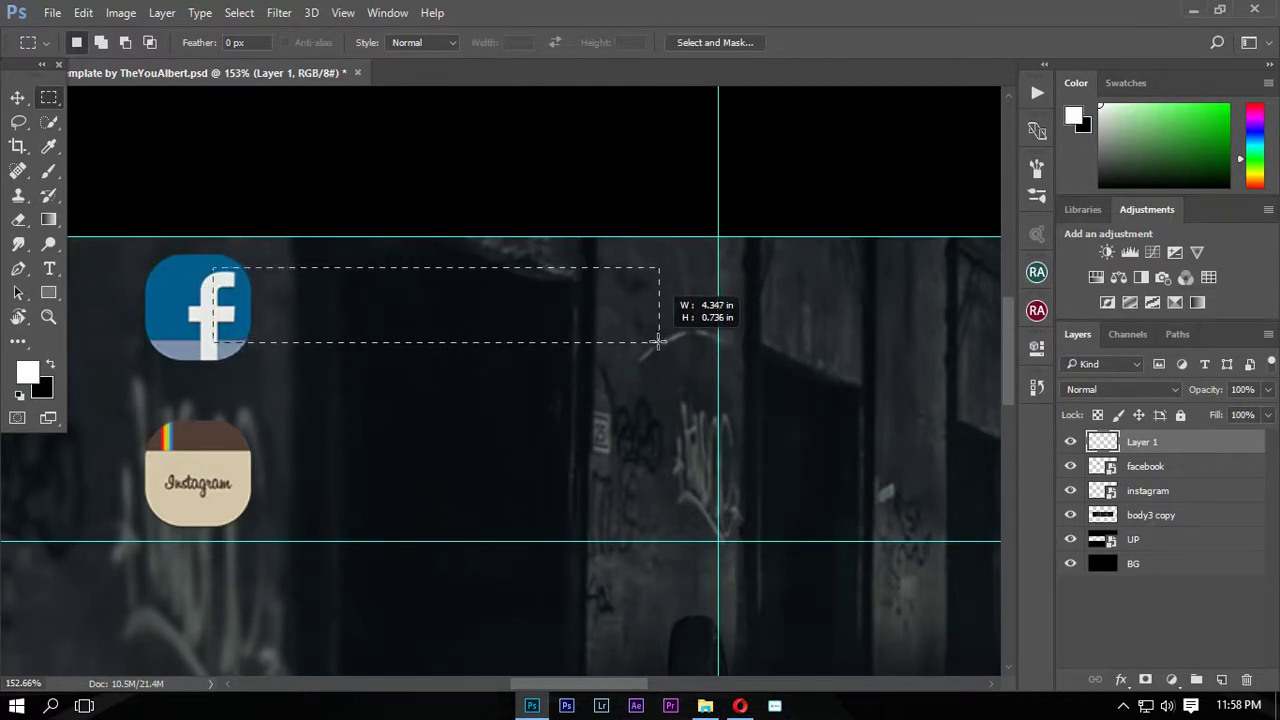
pyautogui.moveTo(653, 337); pyautogui.dragTo(617, 347)
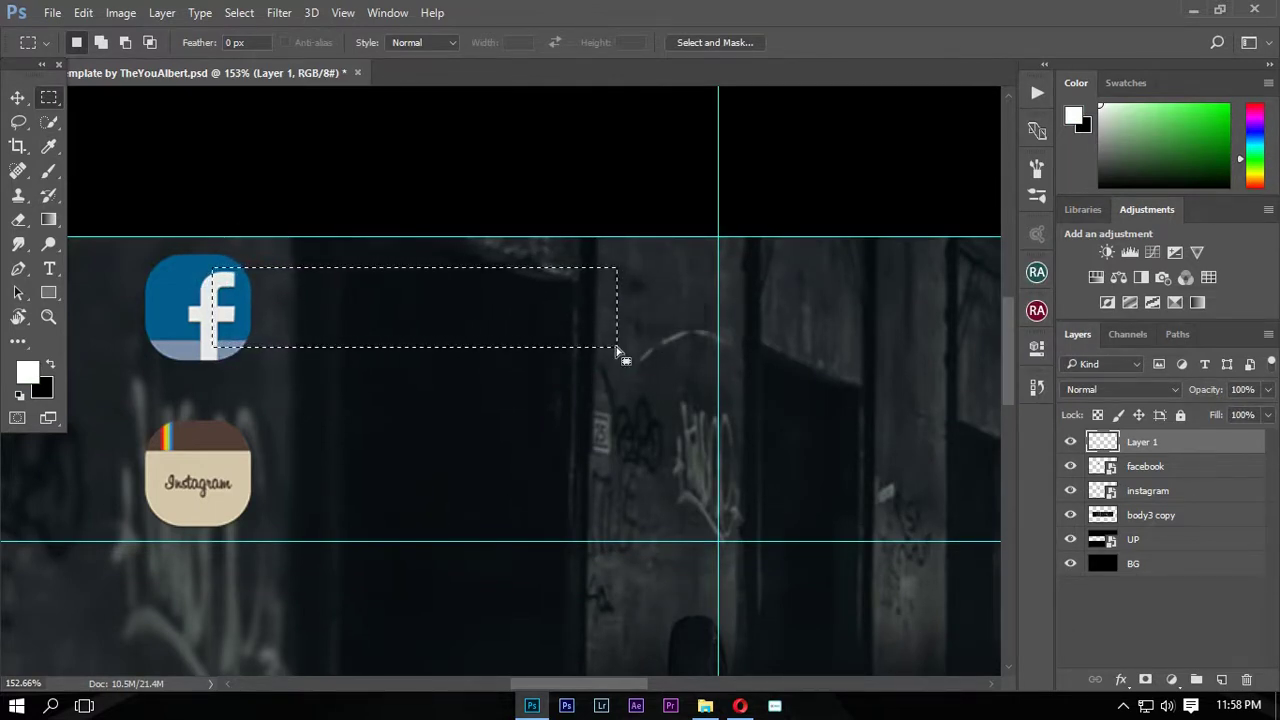
pyautogui.press('b')
pyautogui.click(610, 340)
pyautogui.hotkey('alt', 'BackSpace')
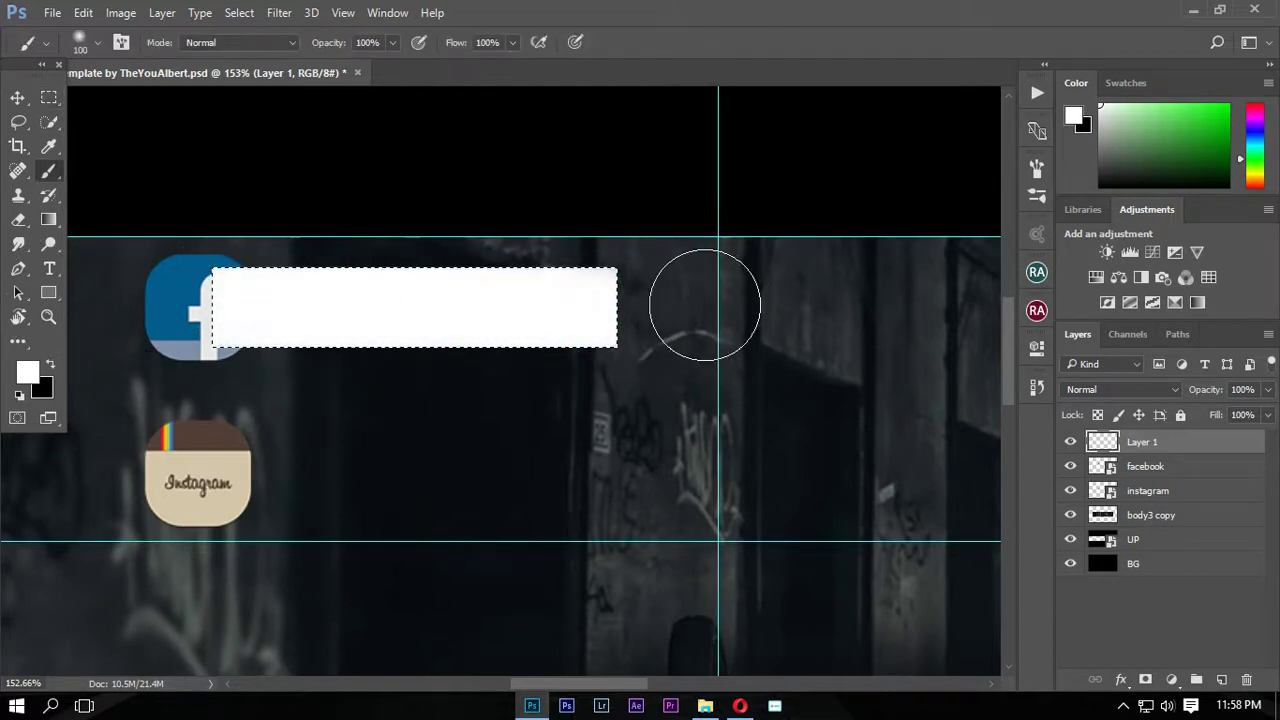
# Move the white bar layer below the facebook icon and deselect
pyautogui.click(17, 97)
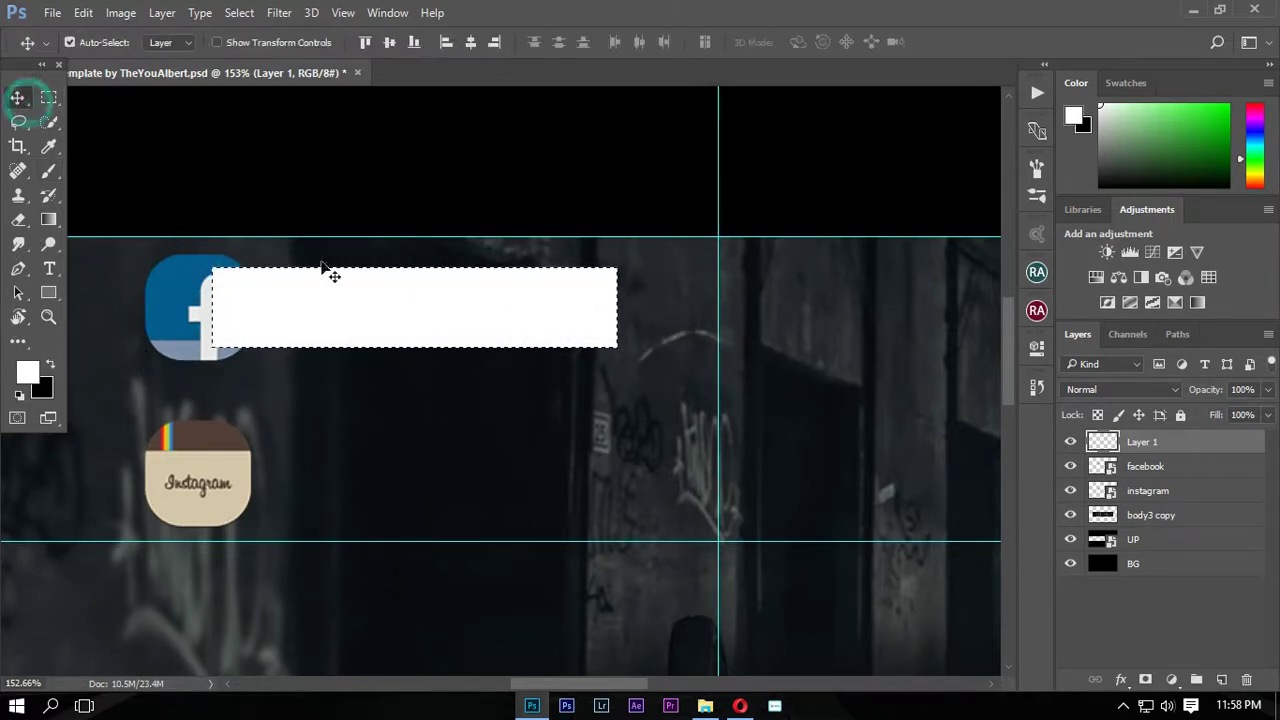
pyautogui.moveTo(1190, 450); pyautogui.dragTo(1194, 474)
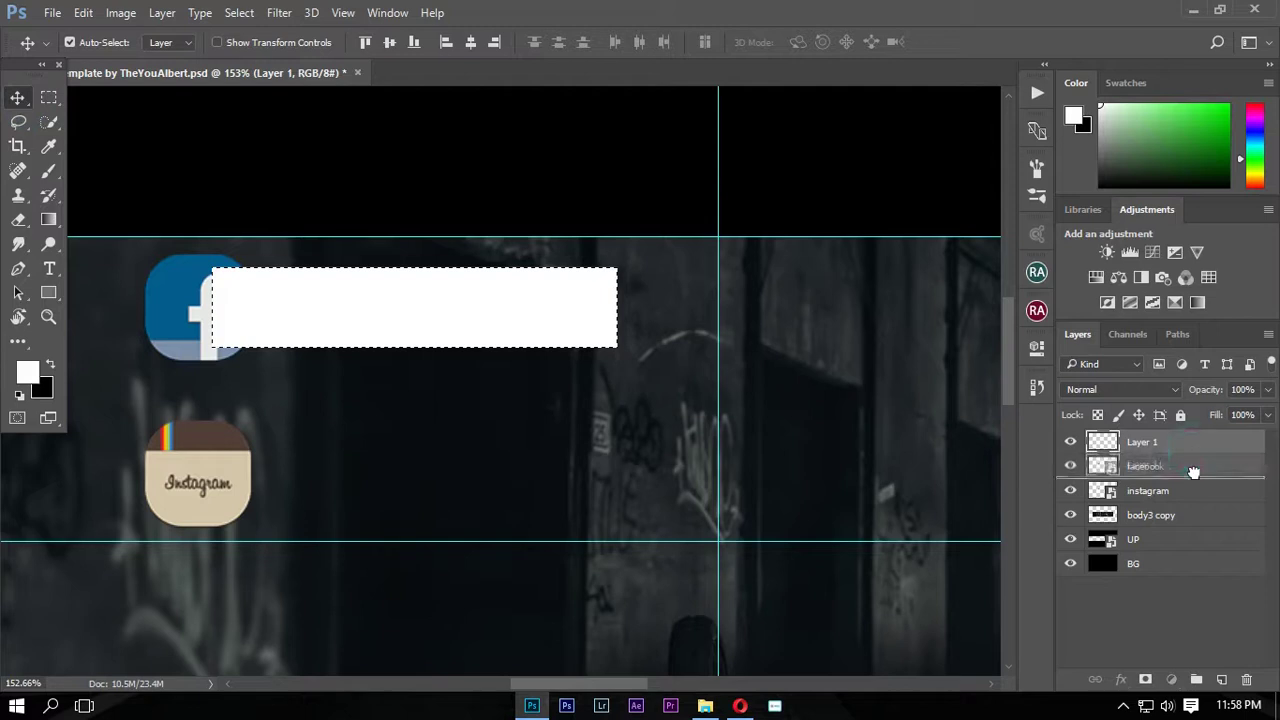
pyautogui.hotkey('ctrl', 'd')
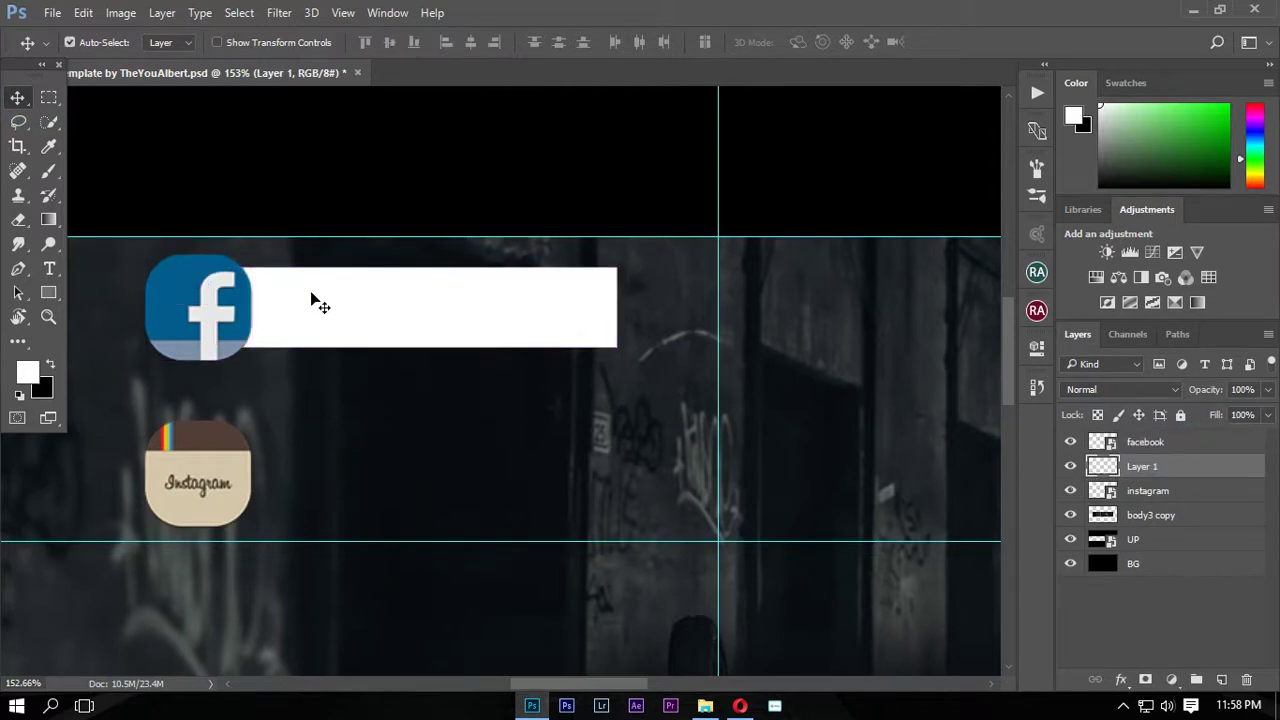
pyautogui.press('z')
pyautogui.moveTo(355, 307); pyautogui.dragTo(387, 317)
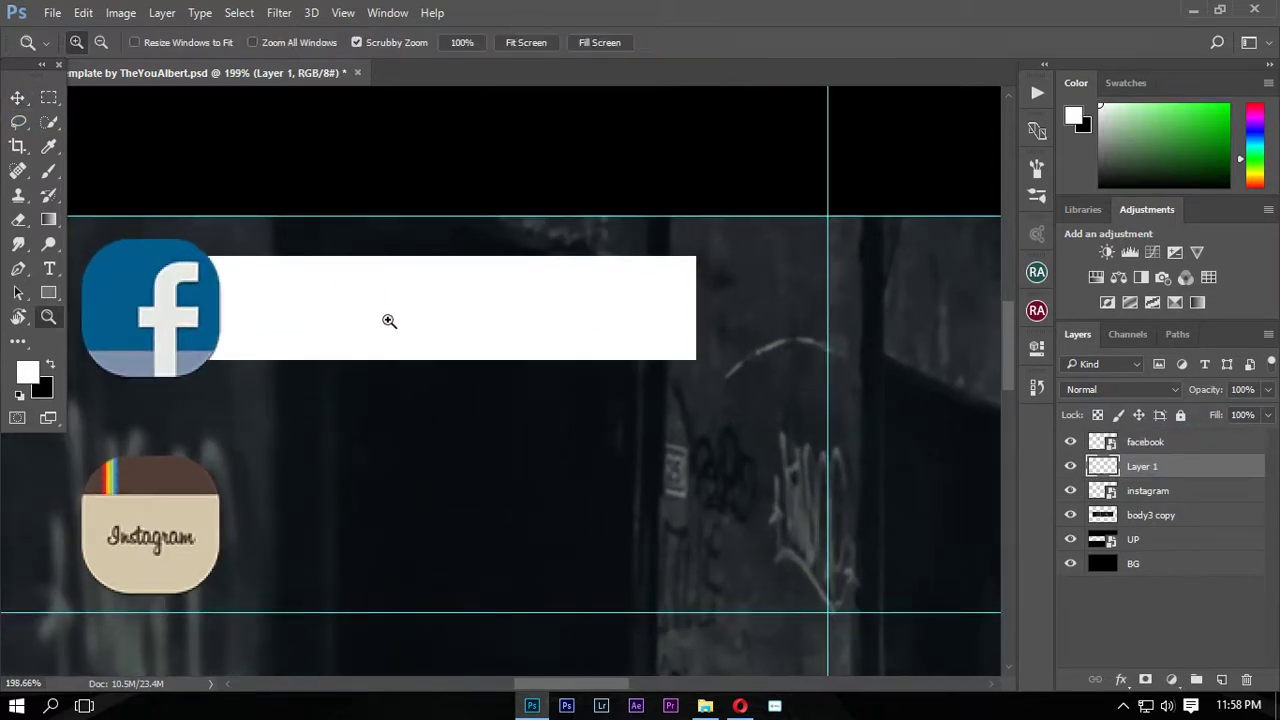
# Type black MAXX EDITING text at 22 pt and place it inside the white bar
pyautogui.press('t')
pyautogui.click(51, 366)
pyautogui.click(438, 537)
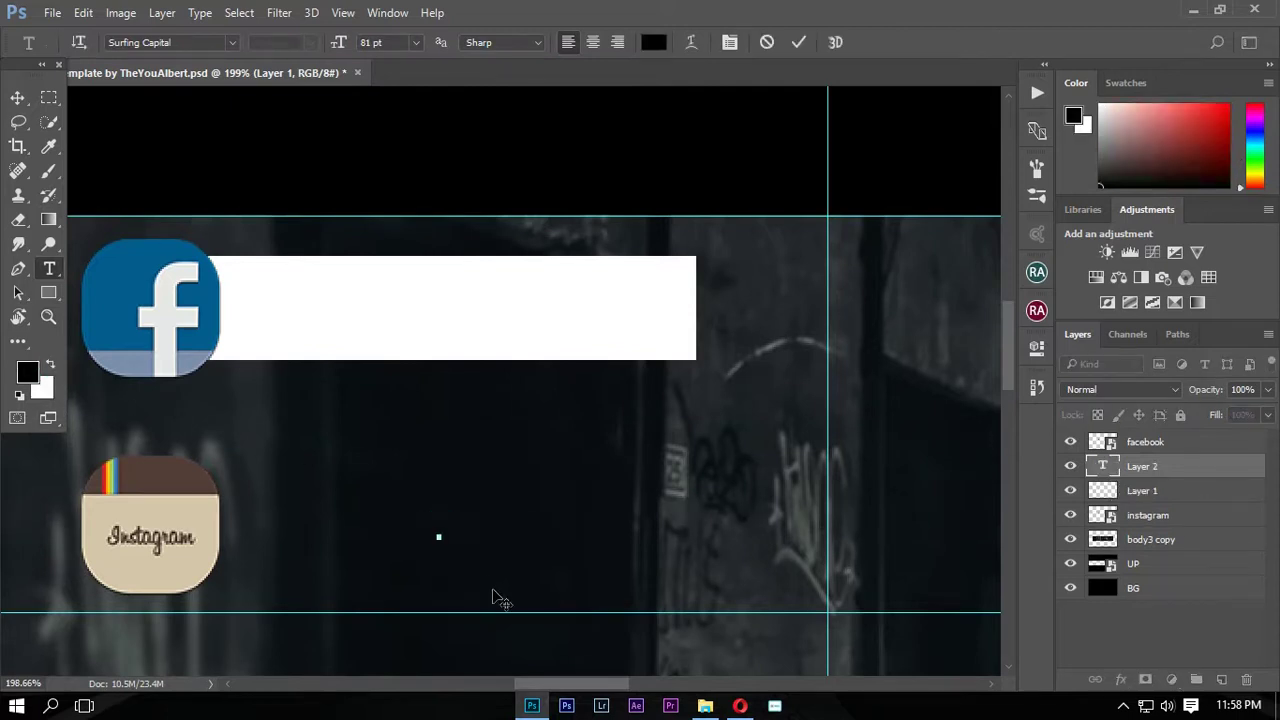
pyautogui.write('MAXX')
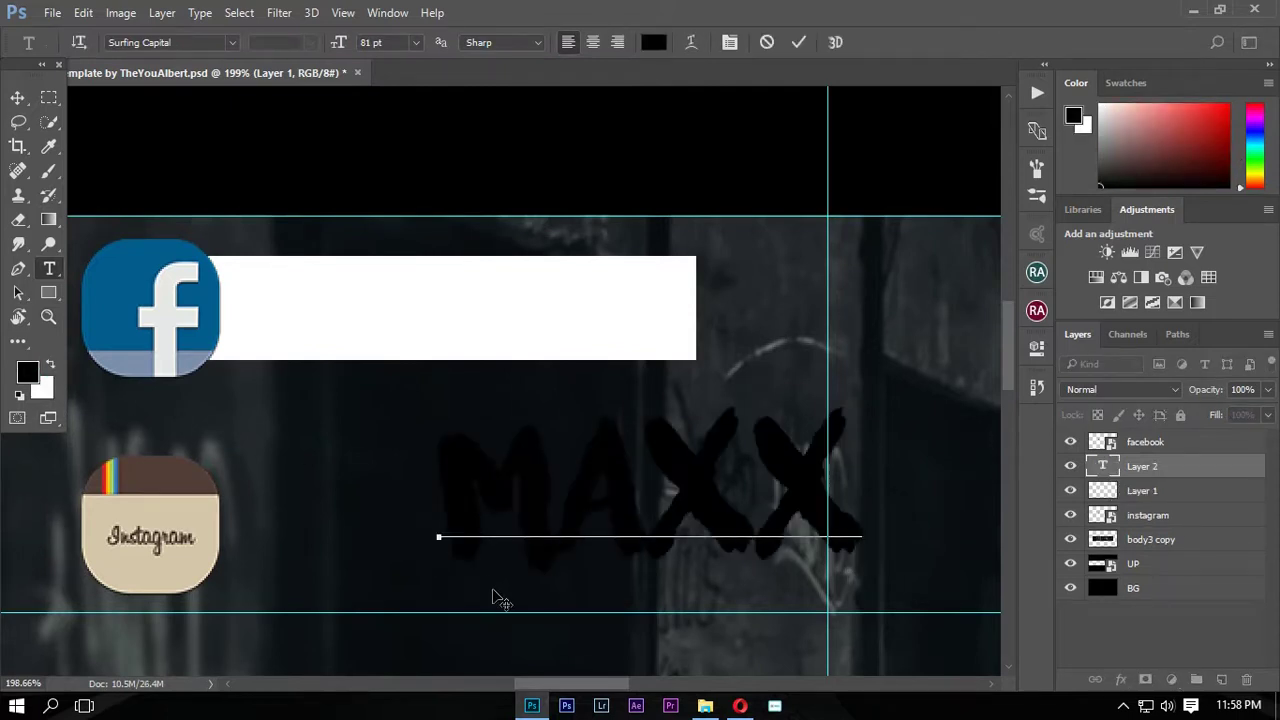
pyautogui.write(' FE')
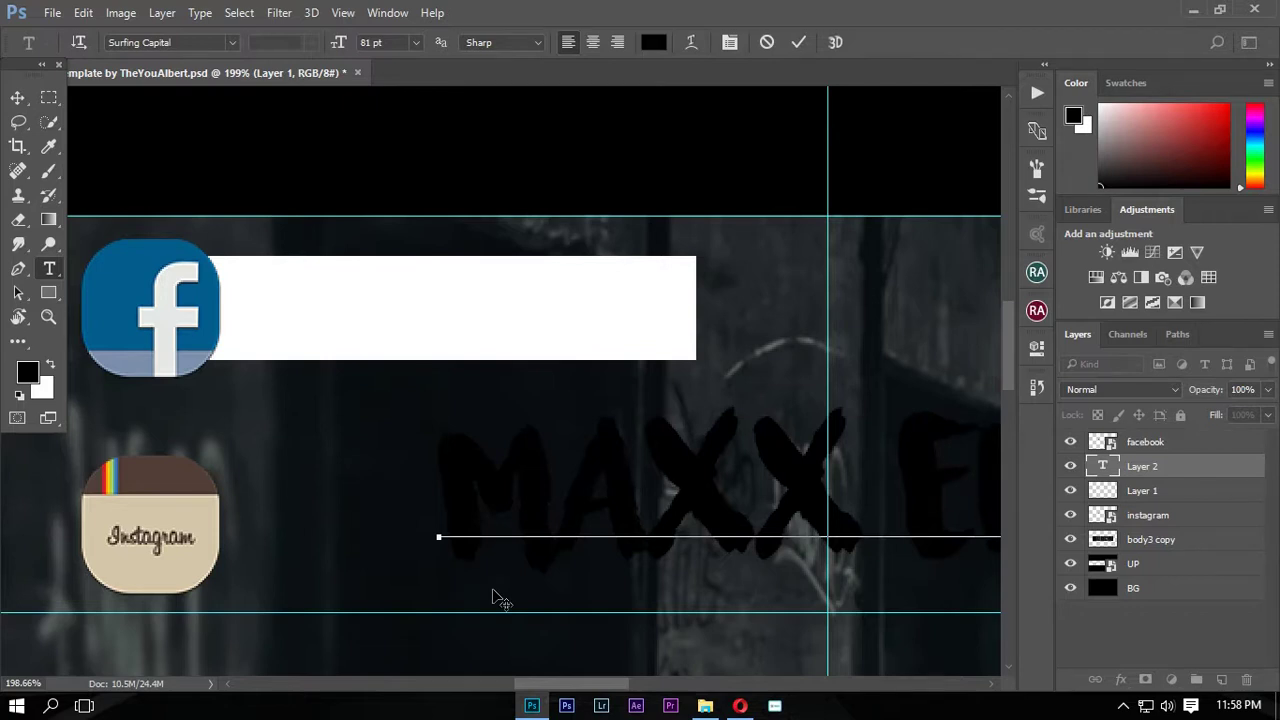
pyautogui.hotkey('ctrl', 'a')
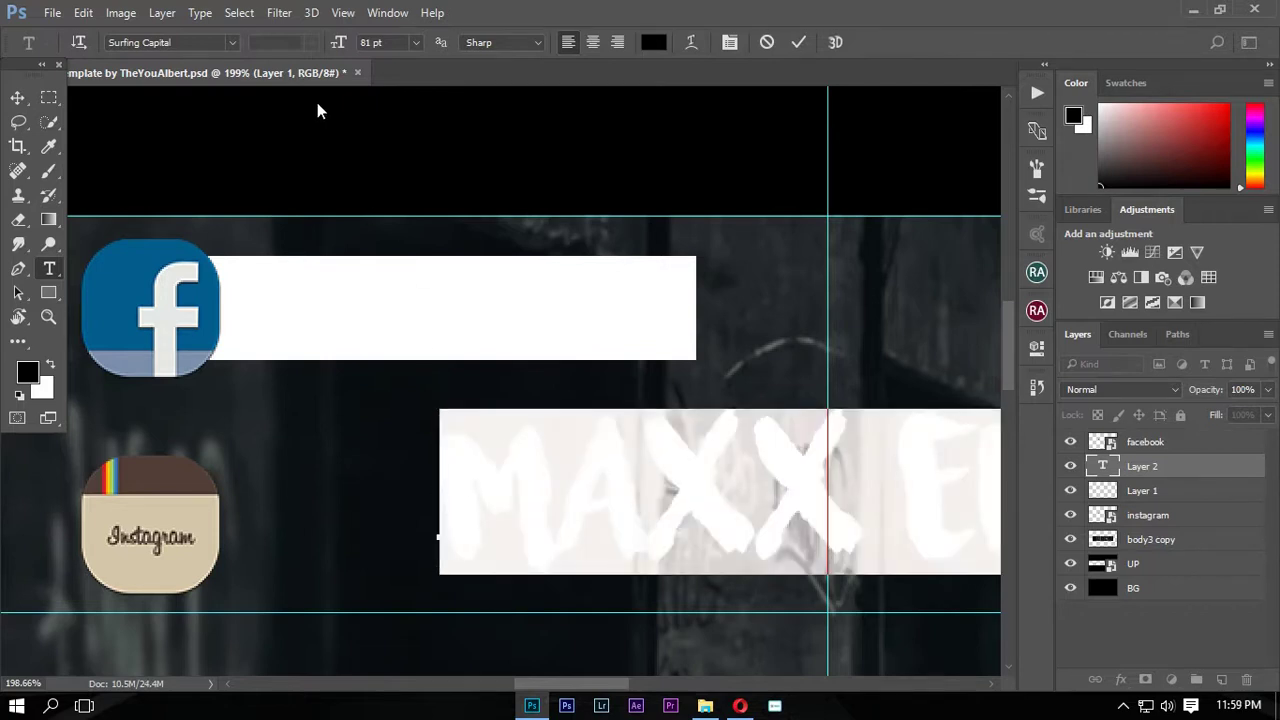
pyautogui.moveTo(351, 42); pyautogui.dragTo(367, 378)
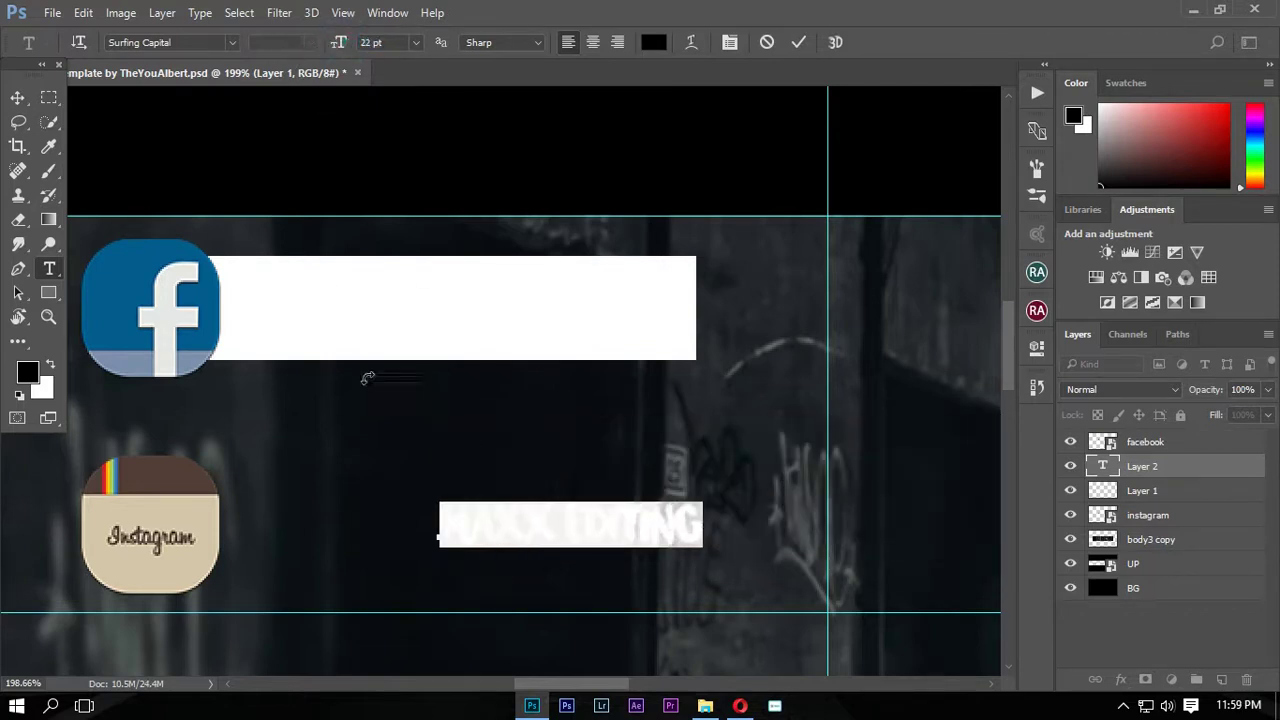
pyautogui.moveTo(530, 530)
pyautogui.mouseDown()
pyautogui.moveTo(364, 301)
pyautogui.moveTo(379, 310)
pyautogui.mouseUp()
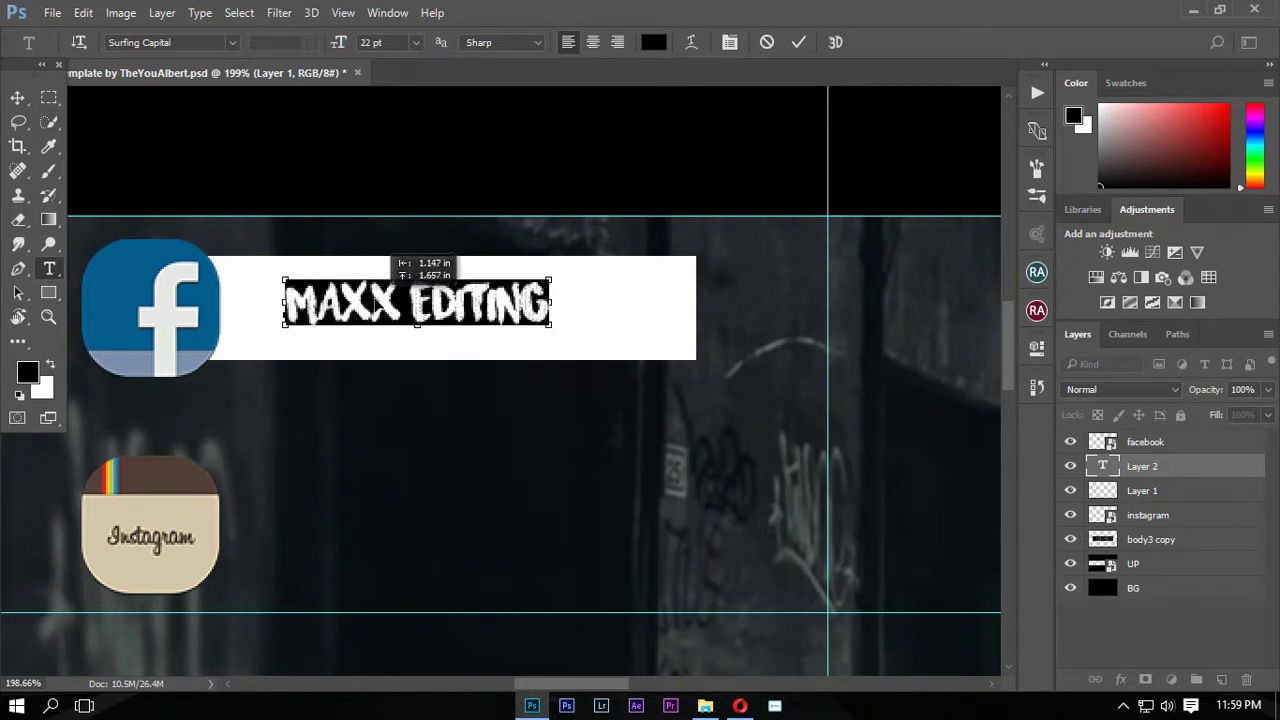
pyautogui.click(16, 97)
# Rasterize the MAXX EDITING layer and enlarge it slightly to fill the bar
pyautogui.rightClick(1216, 461)
pyautogui.click(880, 386)
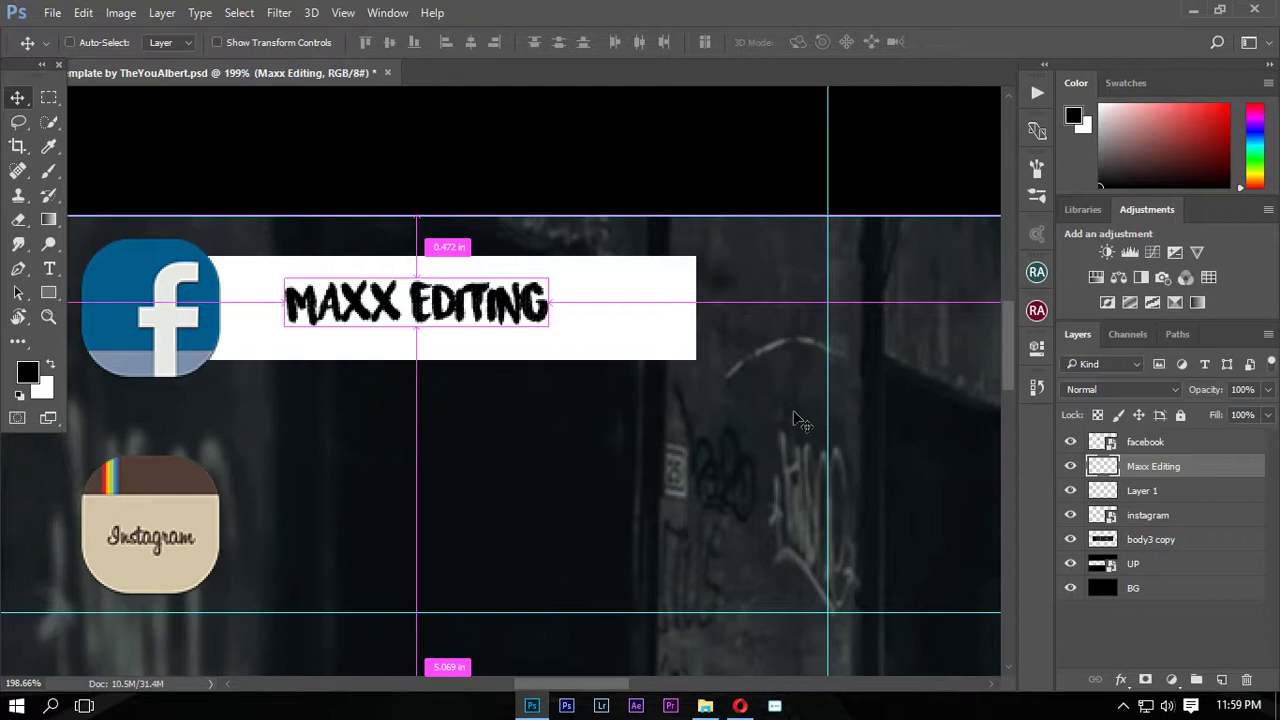
pyautogui.hotkey('ctrl', 't')
pyautogui.moveTo(558, 330); pyautogui.dragTo(686, 346)
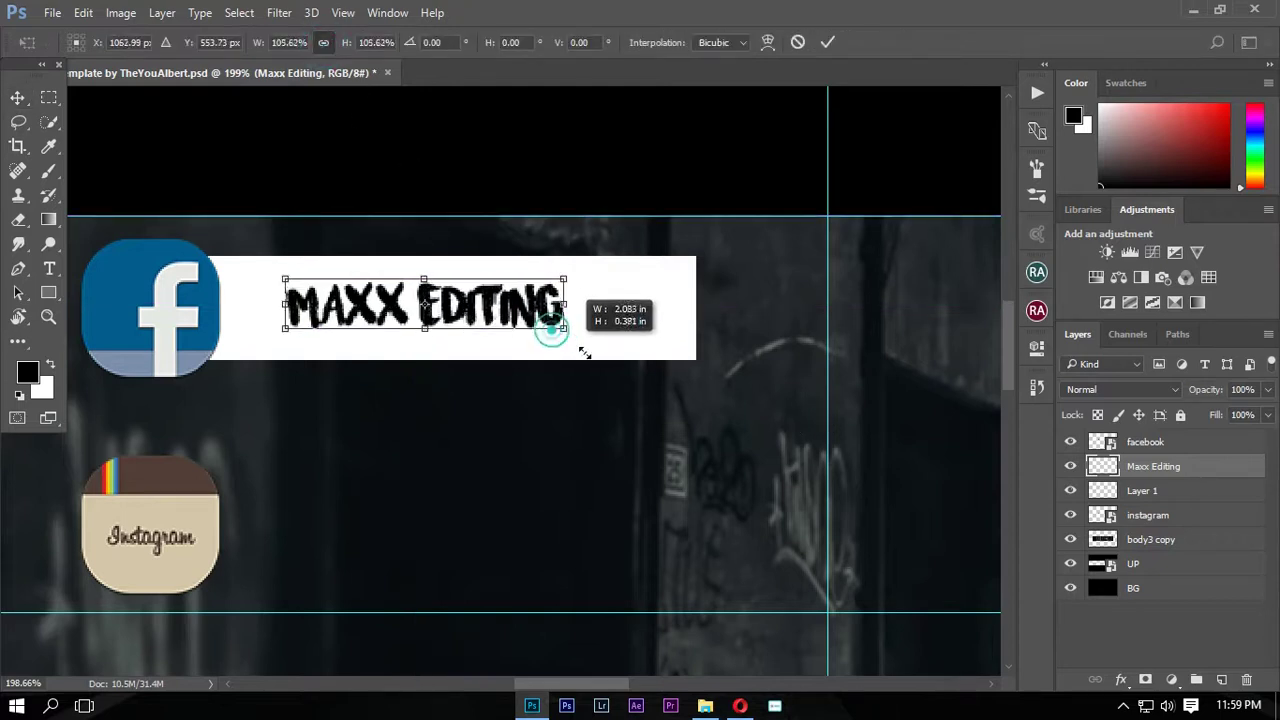
pyautogui.moveTo(628, 317)
pyautogui.mouseDown()
pyautogui.moveTo(610, 312)
pyautogui.moveTo(560, 378)
pyautogui.mouseUp()
# Duplicate the white bar with its MAXX EDITING text and move the copy beside Instagram
pyautogui.press('Return')
pyautogui.press('z')
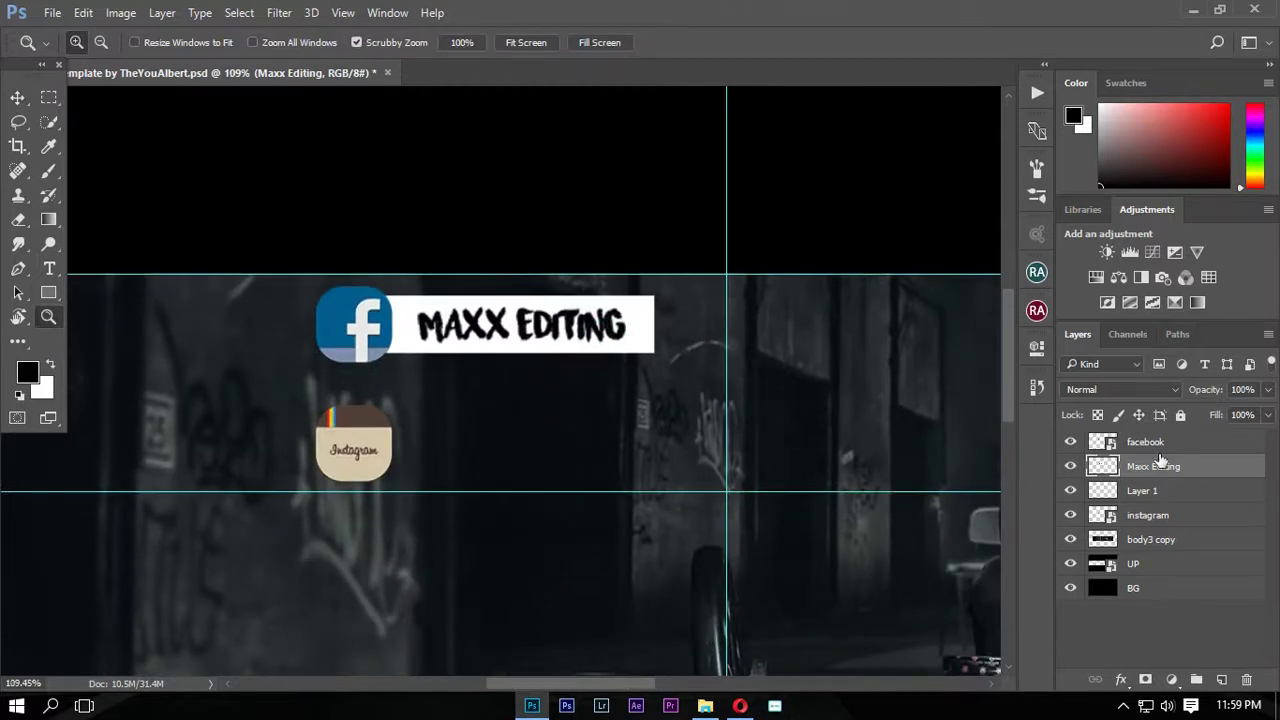
pyautogui.keyDown('shift'); pyautogui.click(1160, 445); pyautogui.keyUp('shift')
pyautogui.click(1209, 485)
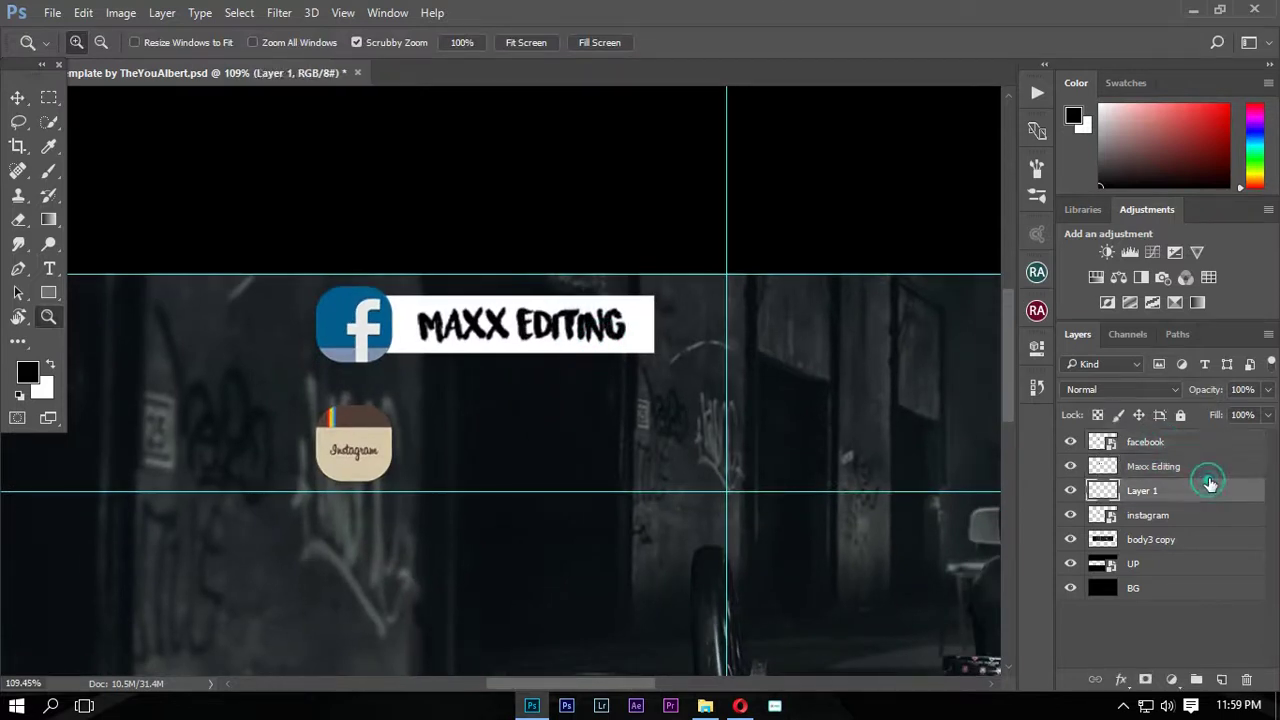
pyautogui.keyDown('shift'); pyautogui.click(1207, 470); pyautogui.keyUp('shift')
pyautogui.hotkey('ctrl', 'j')
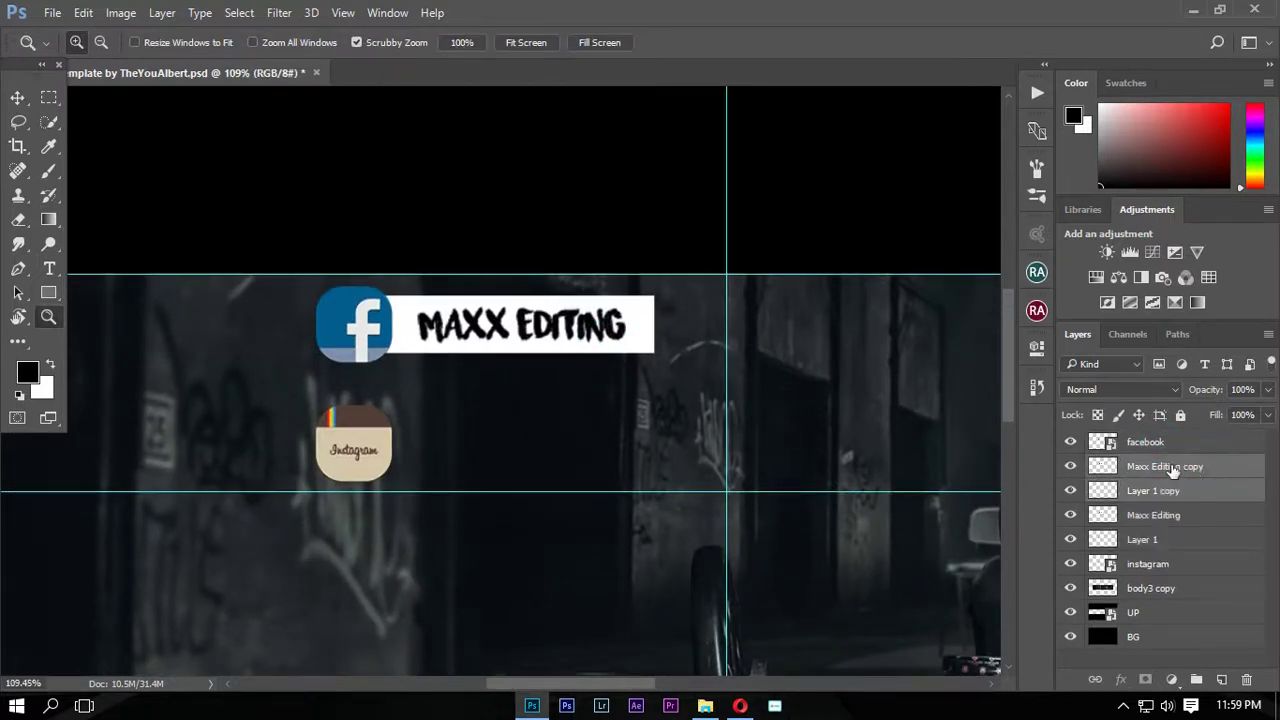
pyautogui.hotkey('ctrl', 't')
pyautogui.moveTo(579, 351)
pyautogui.mouseDown()
pyautogui.moveTo(598, 465)
pyautogui.moveTo(590, 452)
pyautogui.mouseUp()
pyautogui.press('Return')
# Move the copied bar layers beneath the instagram layer
pyautogui.press('z')
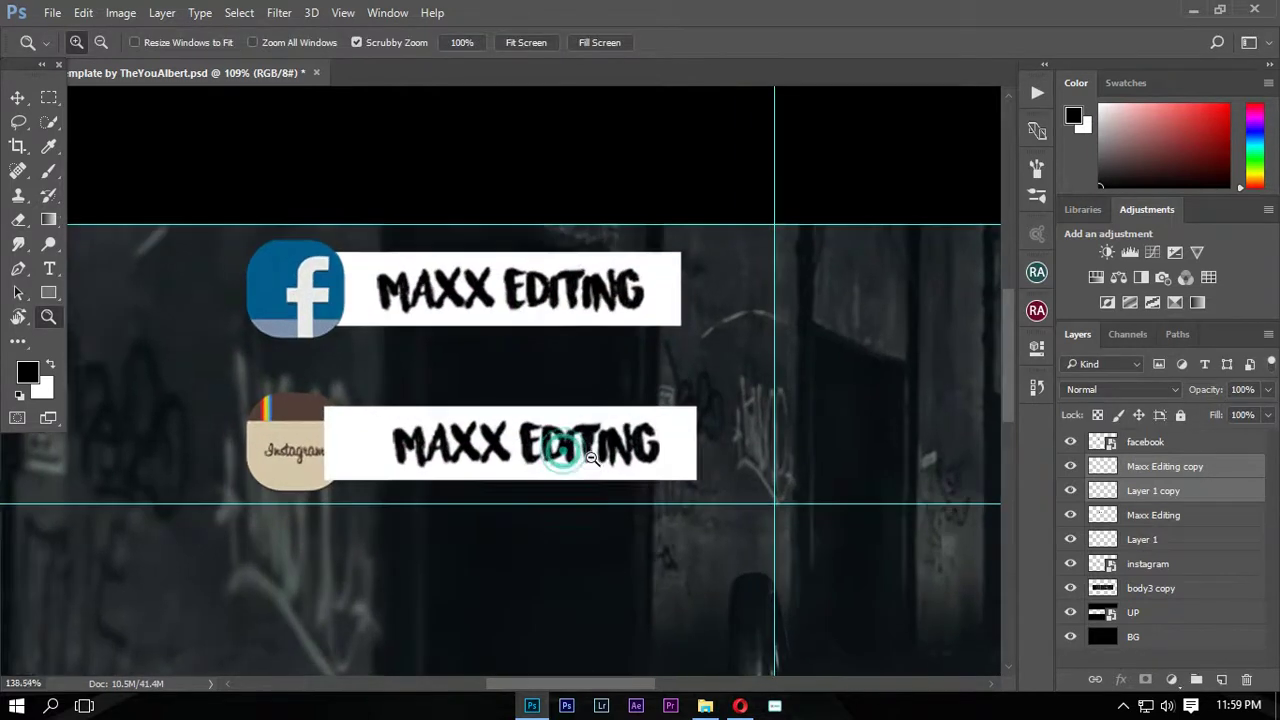
pyautogui.moveTo(1242, 472); pyautogui.dragTo(1228, 574)
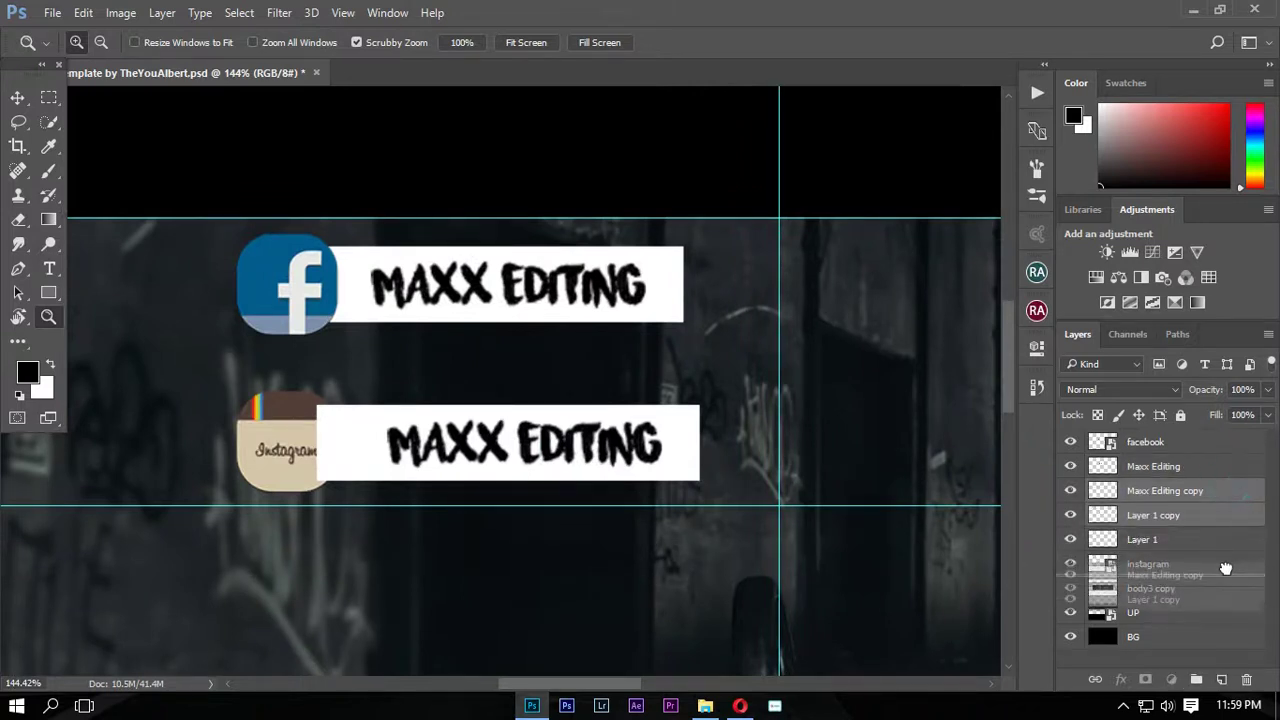
pyautogui.click(1230, 548)
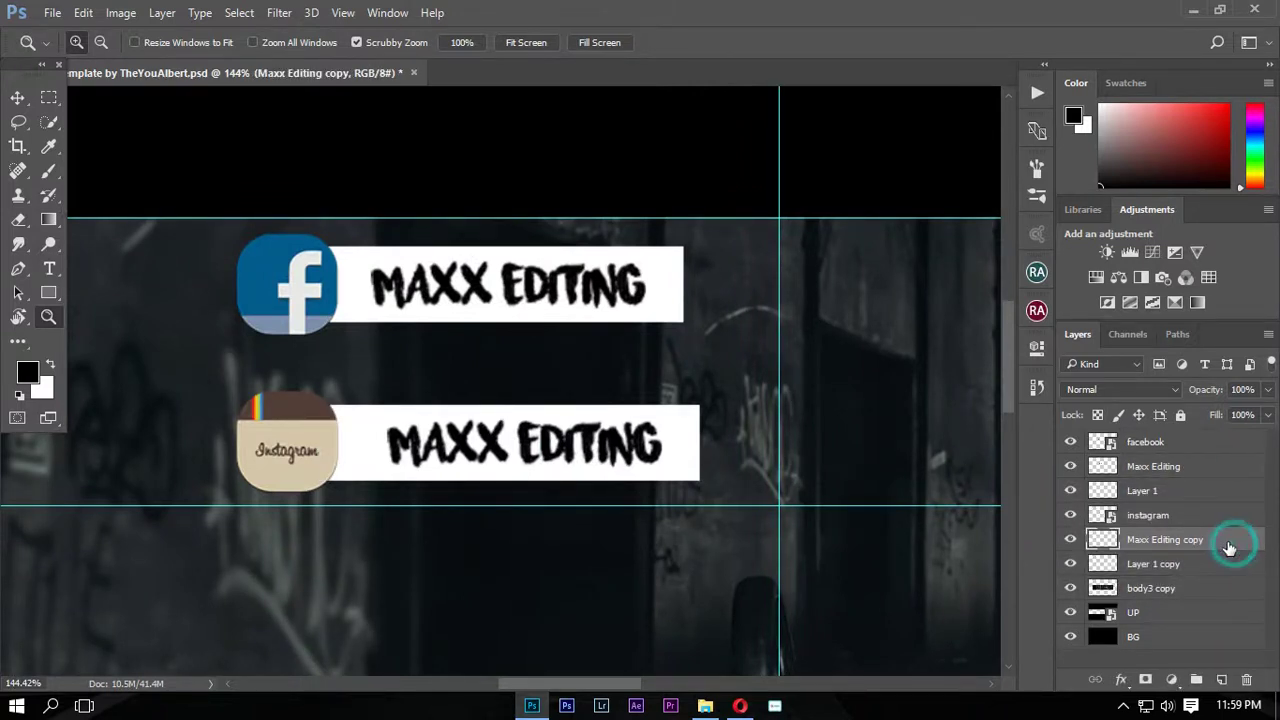
pyautogui.moveTo(764, 362); pyautogui.dragTo(675, 393)
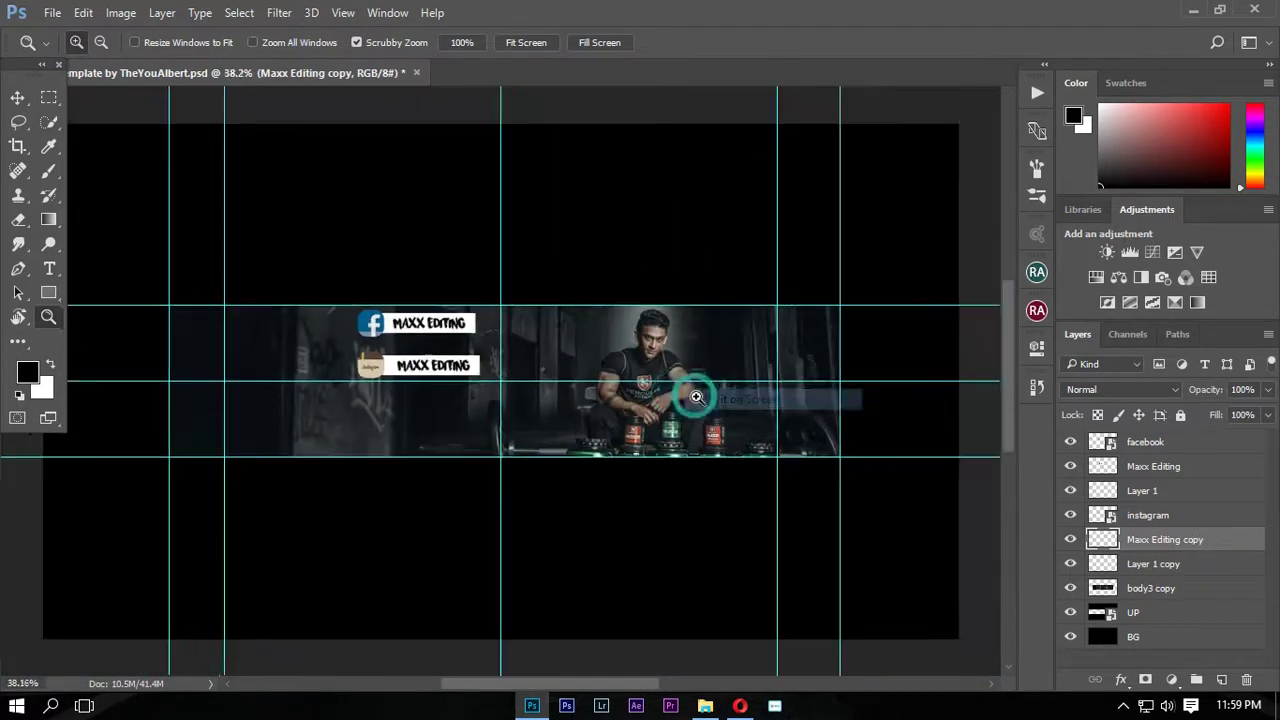
pyautogui.moveTo(559, 337); pyautogui.dragTo(620, 350)
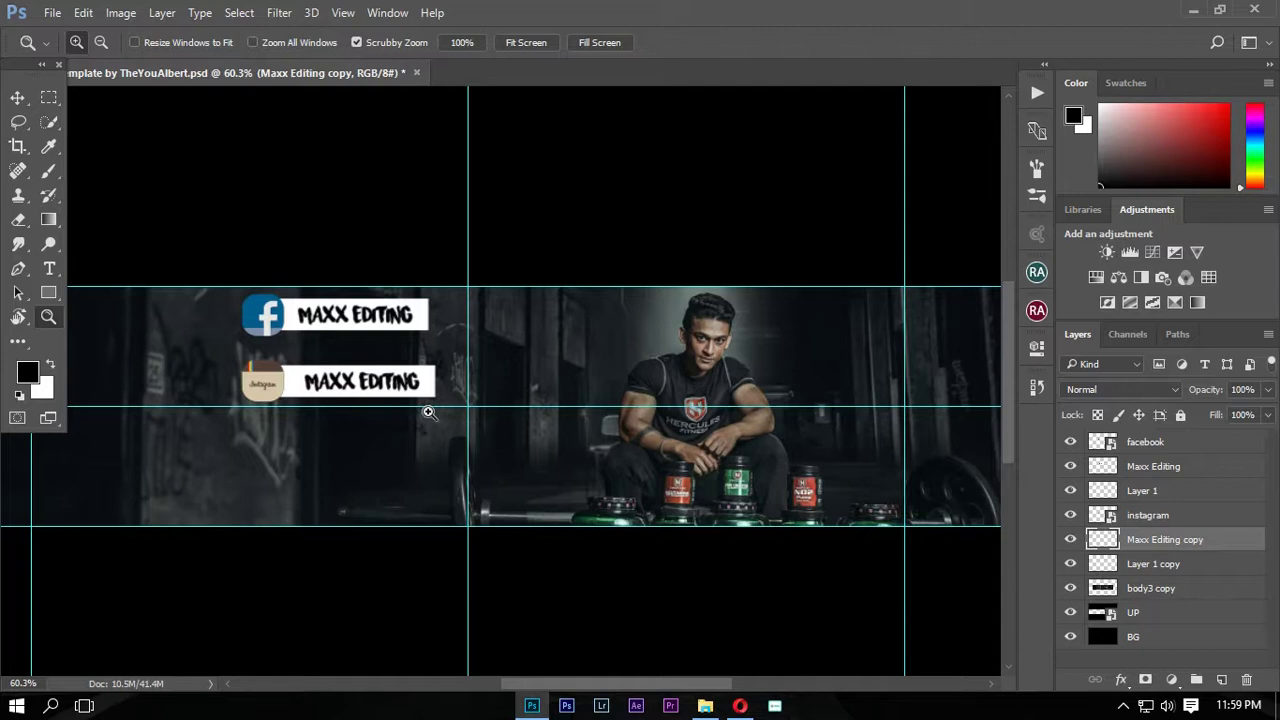
pyautogui.moveTo(509, 349); pyautogui.dragTo(1003, 494)
pyautogui.click(1195, 455)
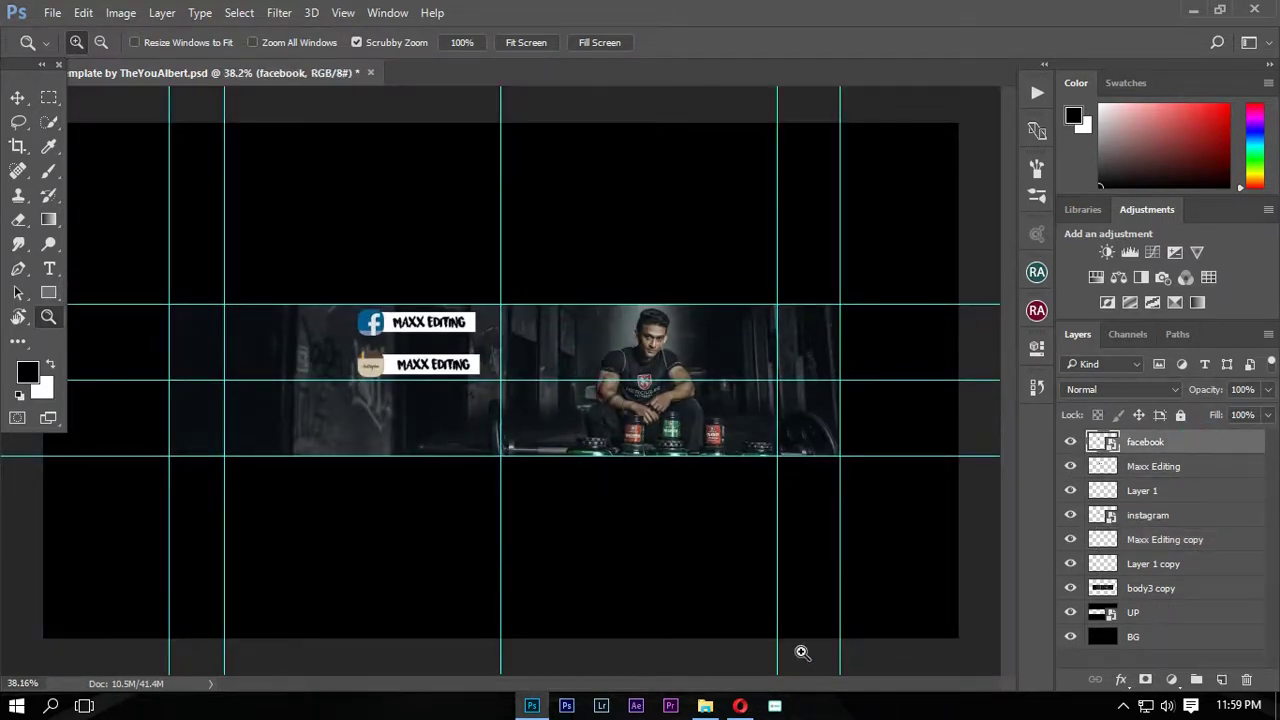
pyautogui.click(1123, 706)
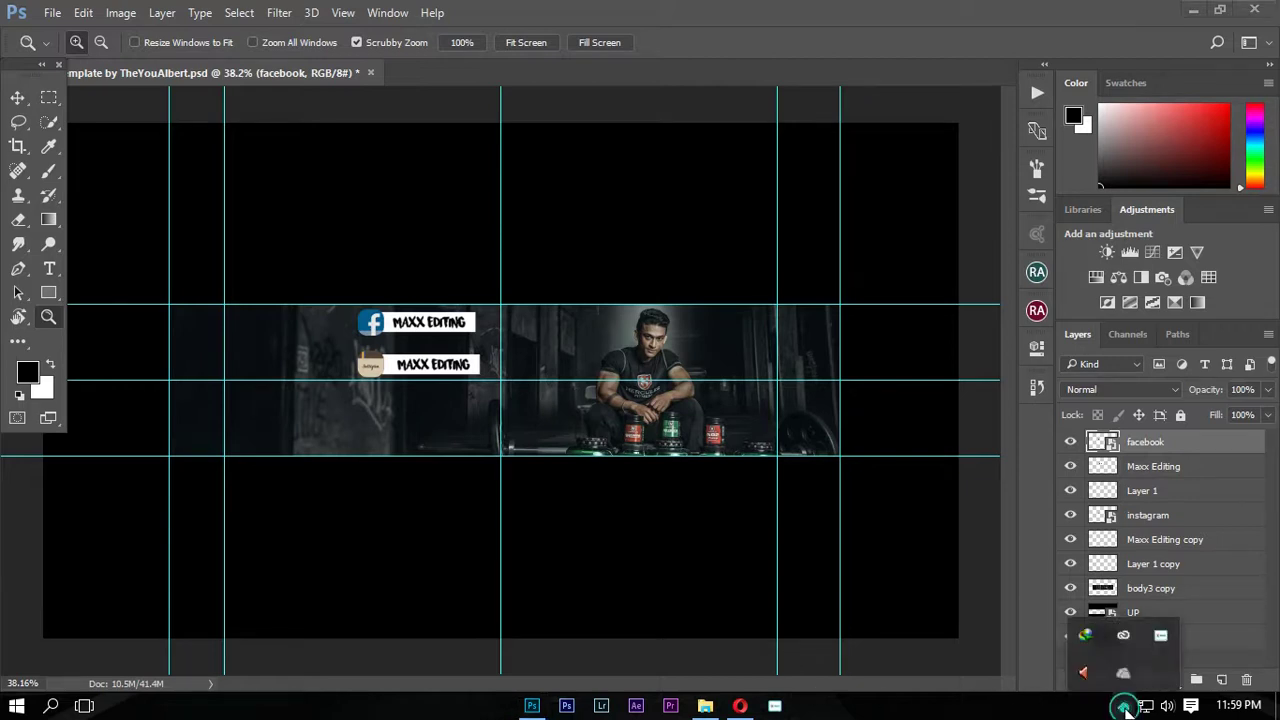
pyautogui.click(1124, 707)
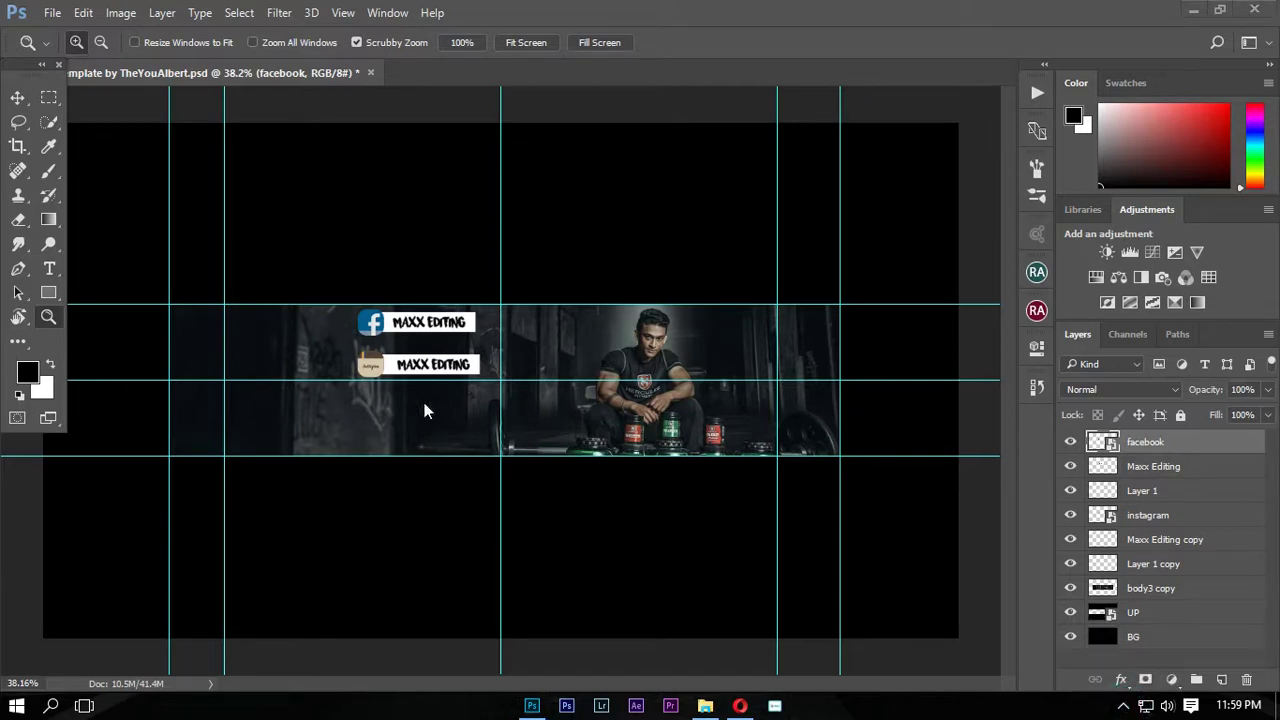
pyautogui.click(661, 349)
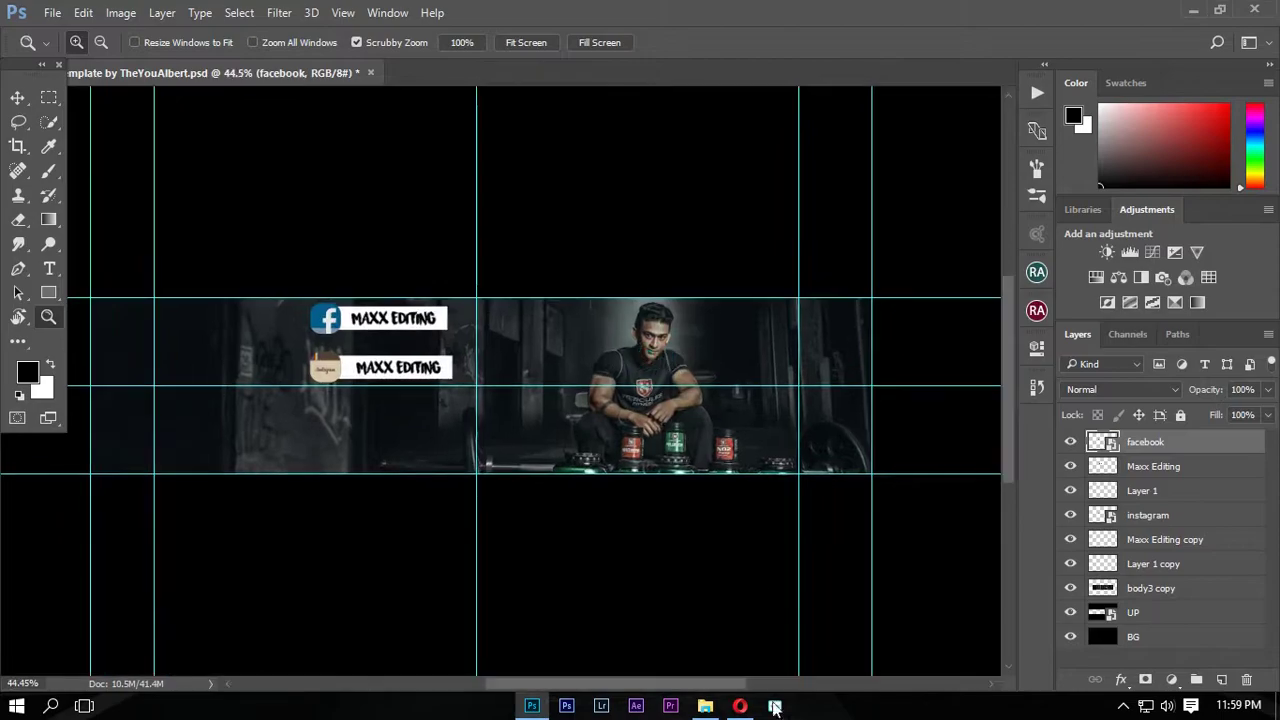
pyautogui.click(705, 706)
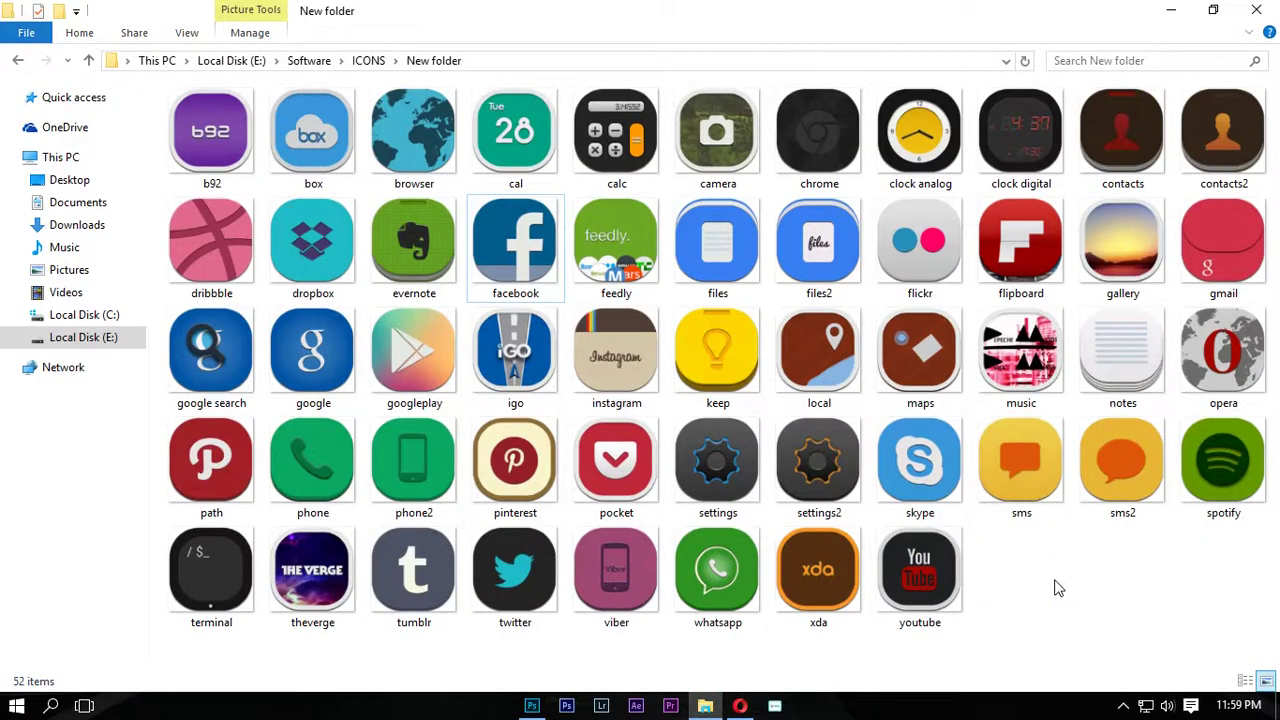
pyautogui.click(70, 338)
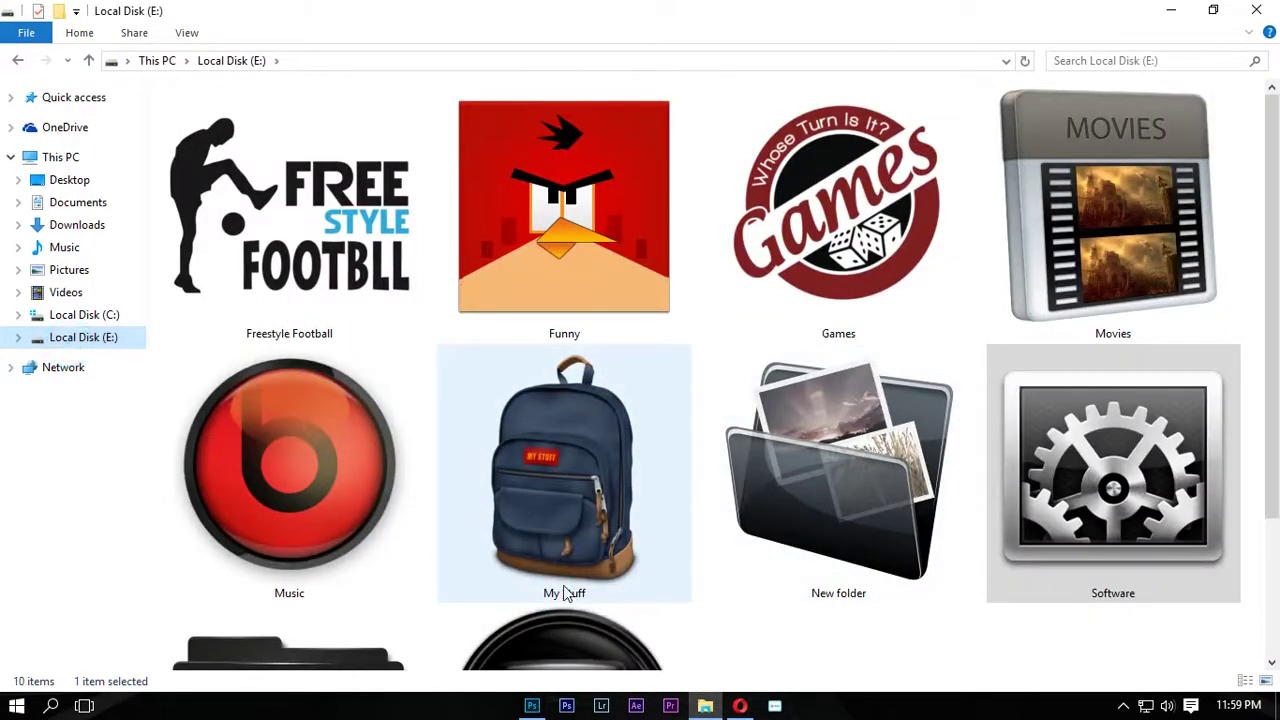
pyautogui.scroll(-3, 566, 593)
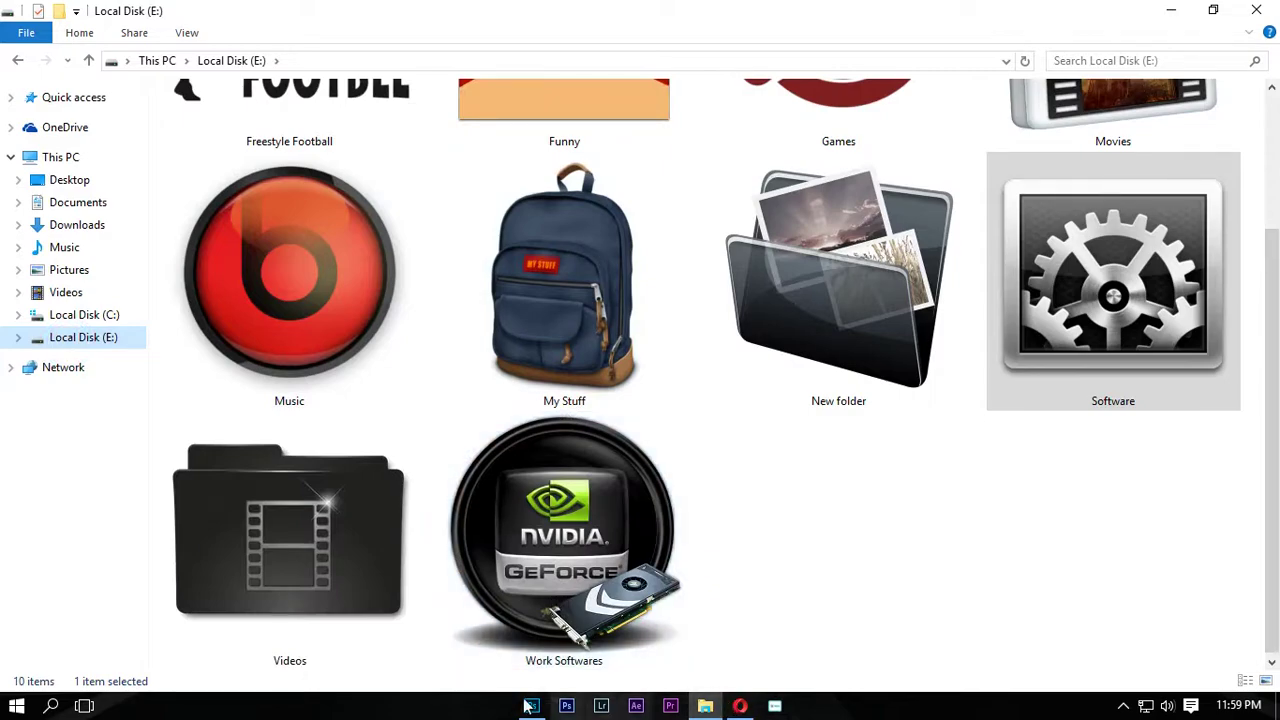
pyautogui.click(532, 706)
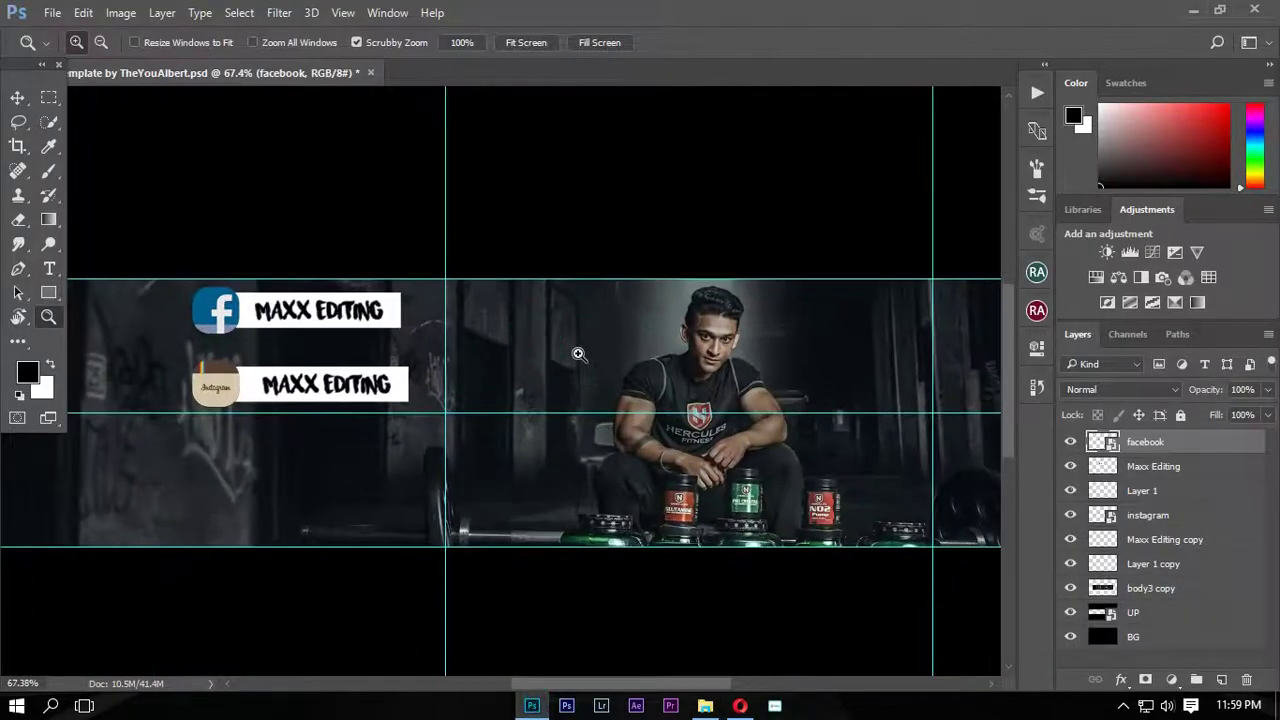
# Choose the 1000 px smoke brush preset
pyautogui.press('b')
pyautogui.rightClick(586, 377)
pyautogui.scroll(-3, 730, 432)
pyautogui.scroll(-3, 730, 432)
pyautogui.scroll(-3, 730, 432)
pyautogui.click(940, 458)
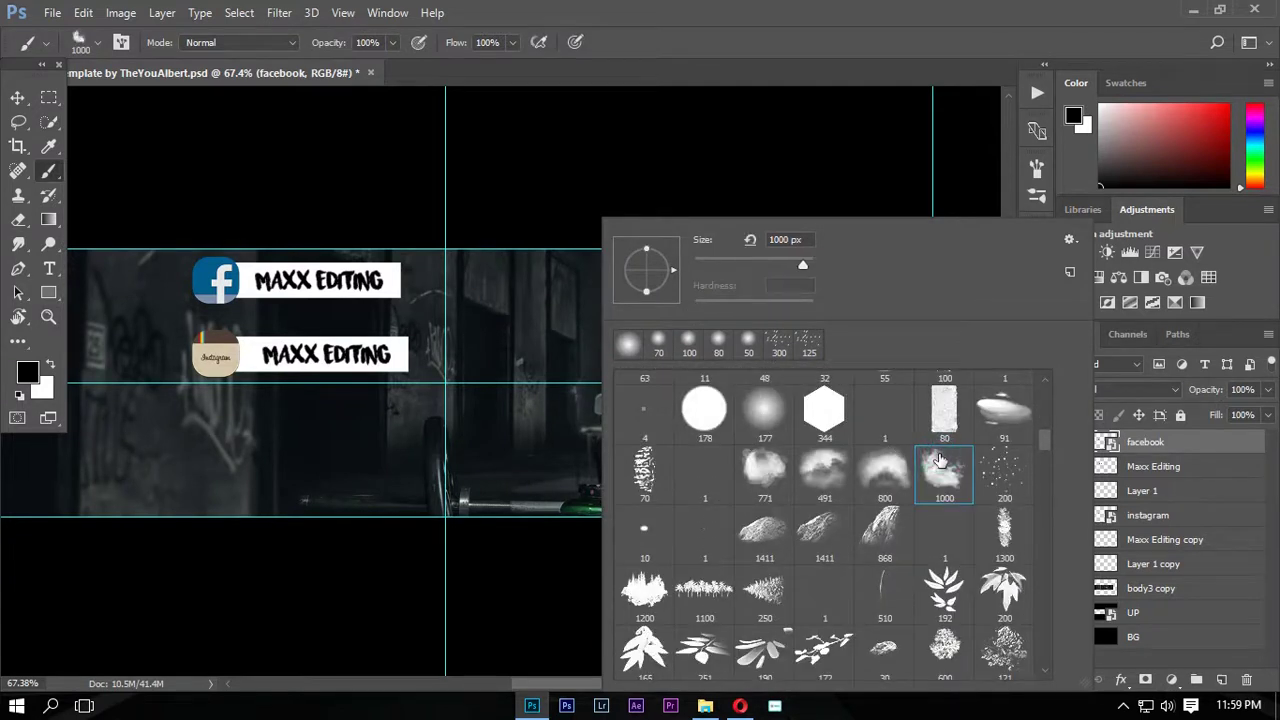
pyautogui.press('Return')
# On a new layer above body3 copy, paint dark grey #3f3f3f smoke
pyautogui.click(1193, 592)
pyautogui.click(1221, 679)
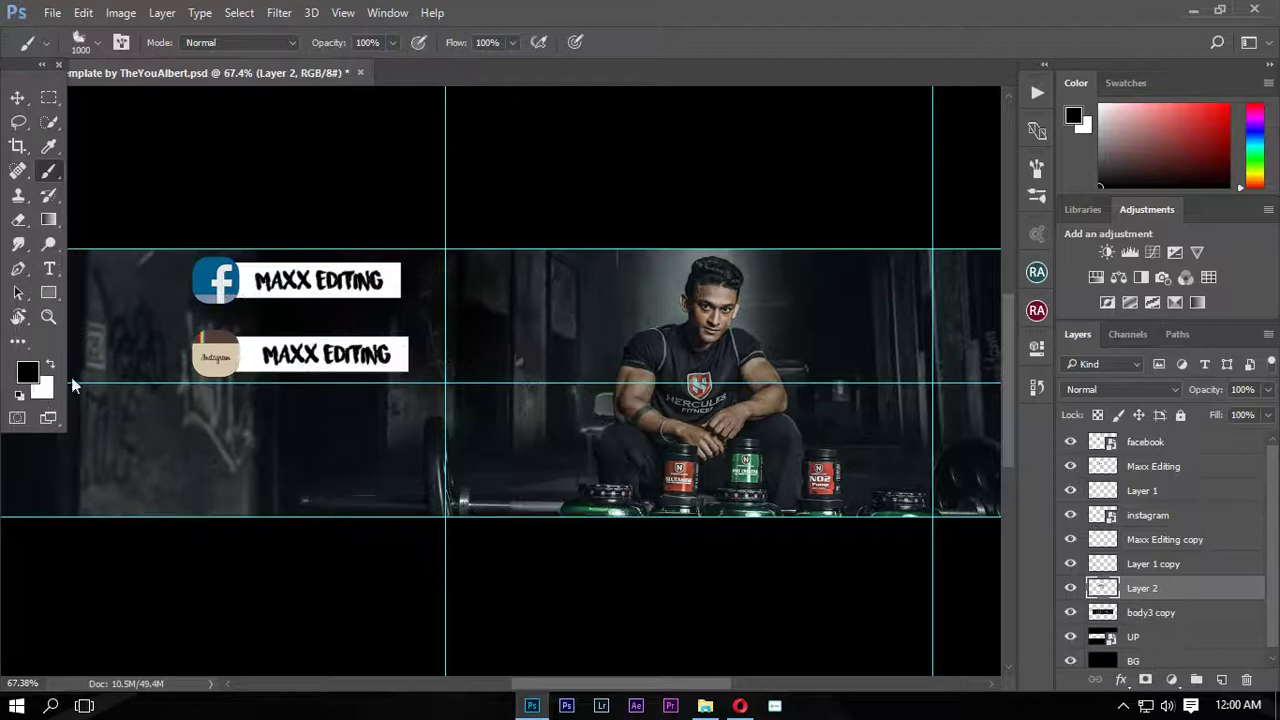
pyautogui.click(30, 374)
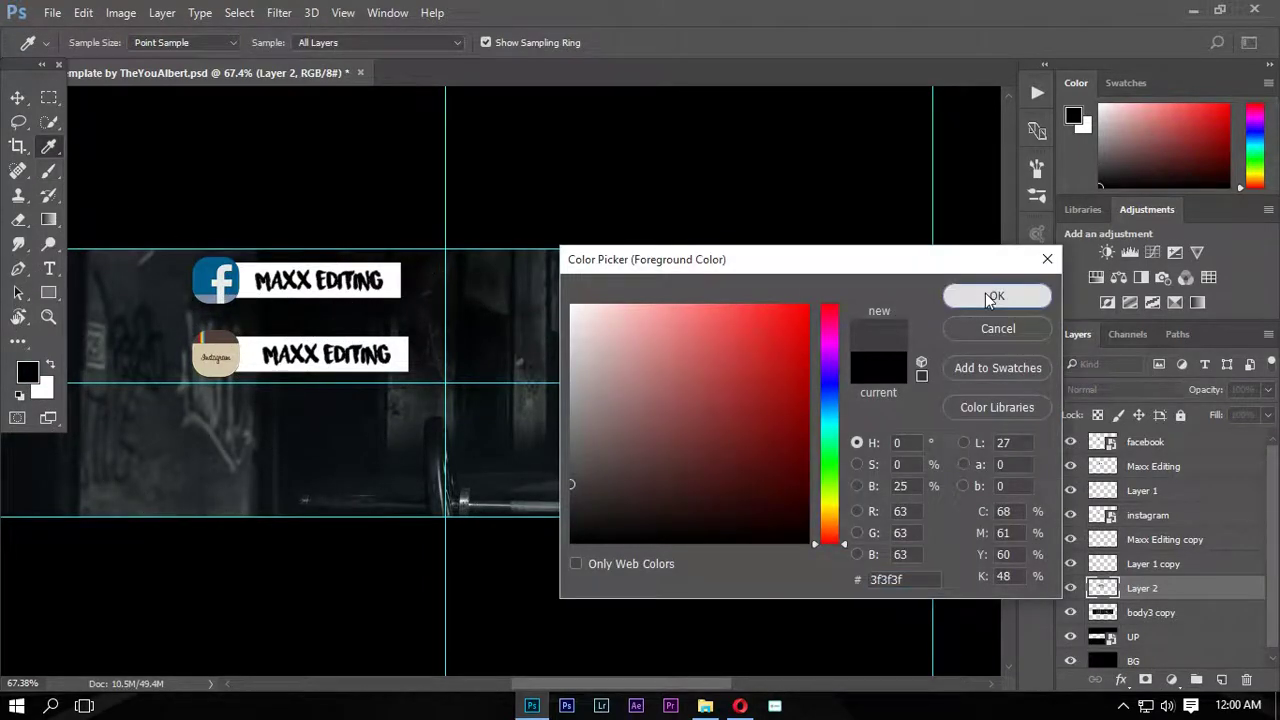
pyautogui.click(989, 297)
pyautogui.press('b')
pyautogui.moveTo(129, 300); pyautogui.dragTo(386, 386)
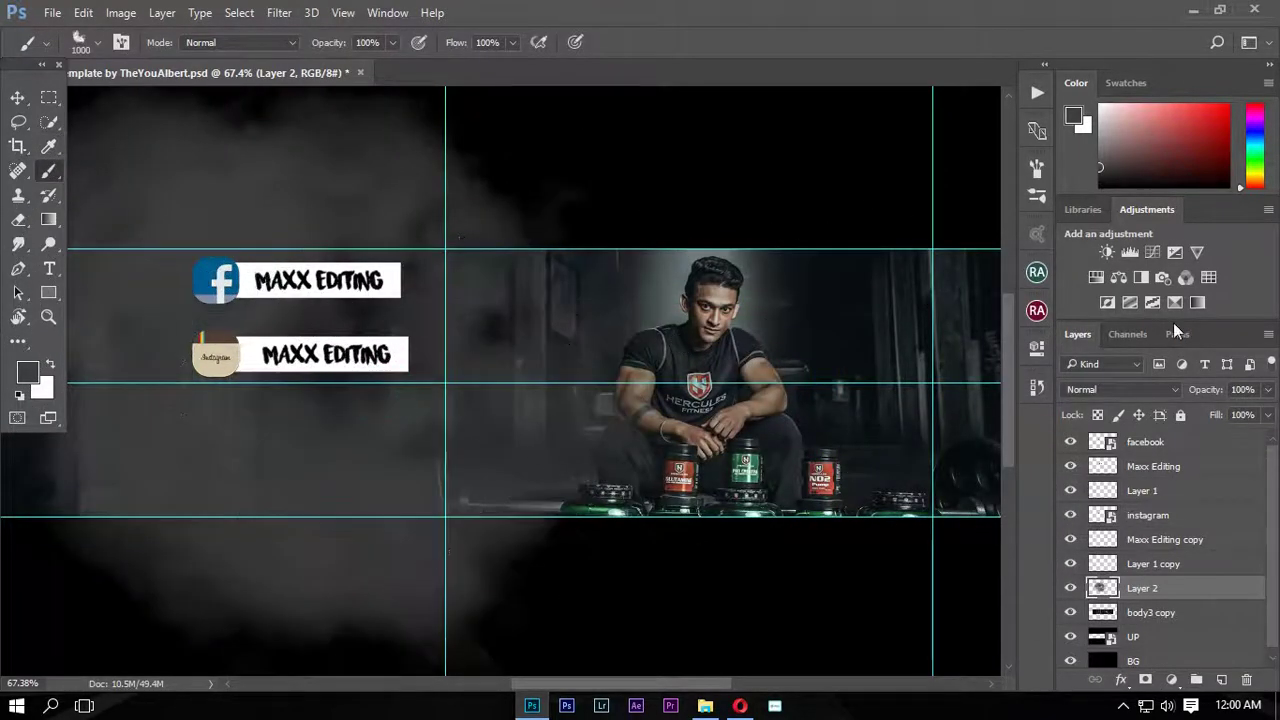
# Lower the smoke layer's opacity to 24%
pyautogui.moveTo(1176, 390); pyautogui.dragTo(1128, 398)
pyautogui.click(18, 97)
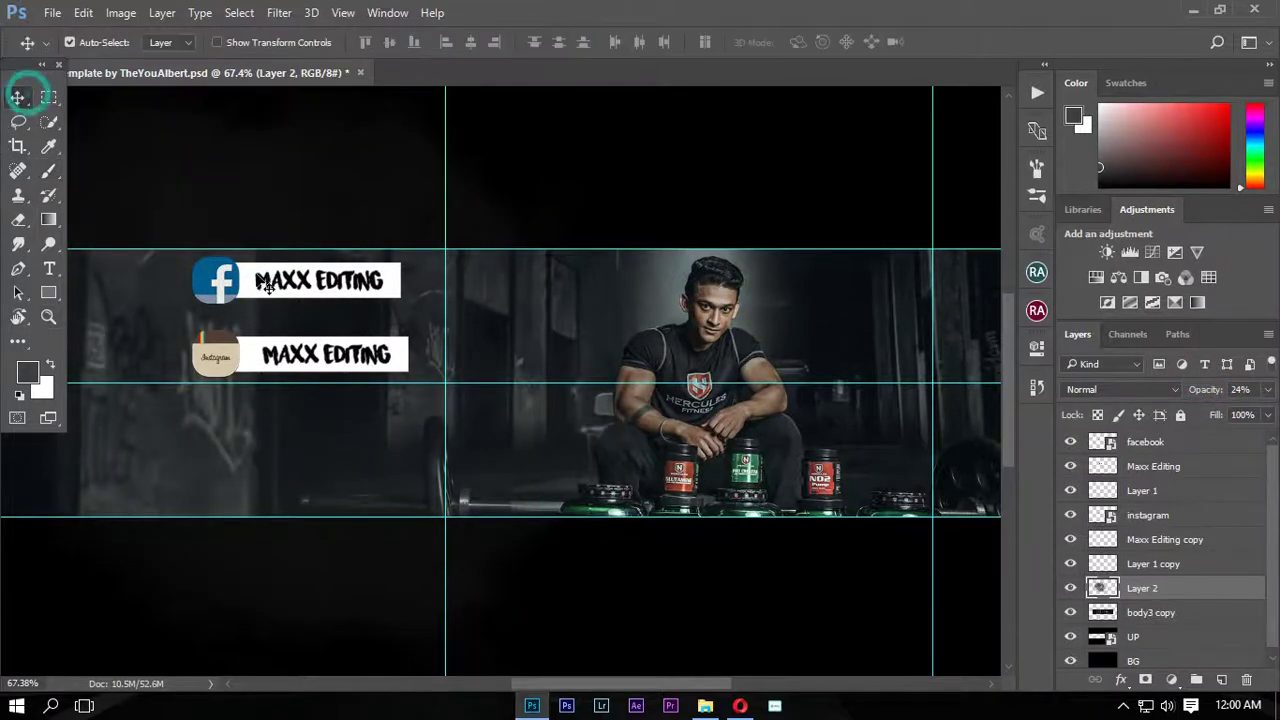
pyautogui.press('z')
pyautogui.scroll(-2, 566, 343)
pyautogui.scroll(-1, 551, 337)
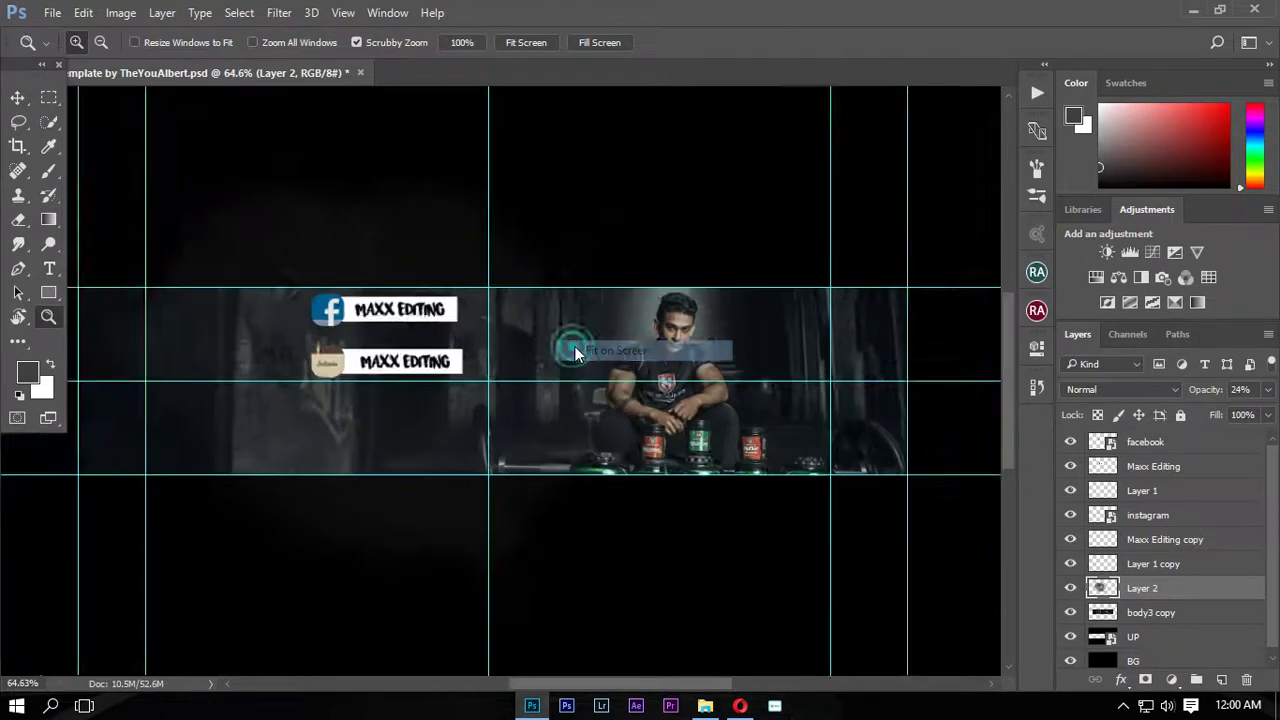
pyautogui.scroll(-1, 571, 346)
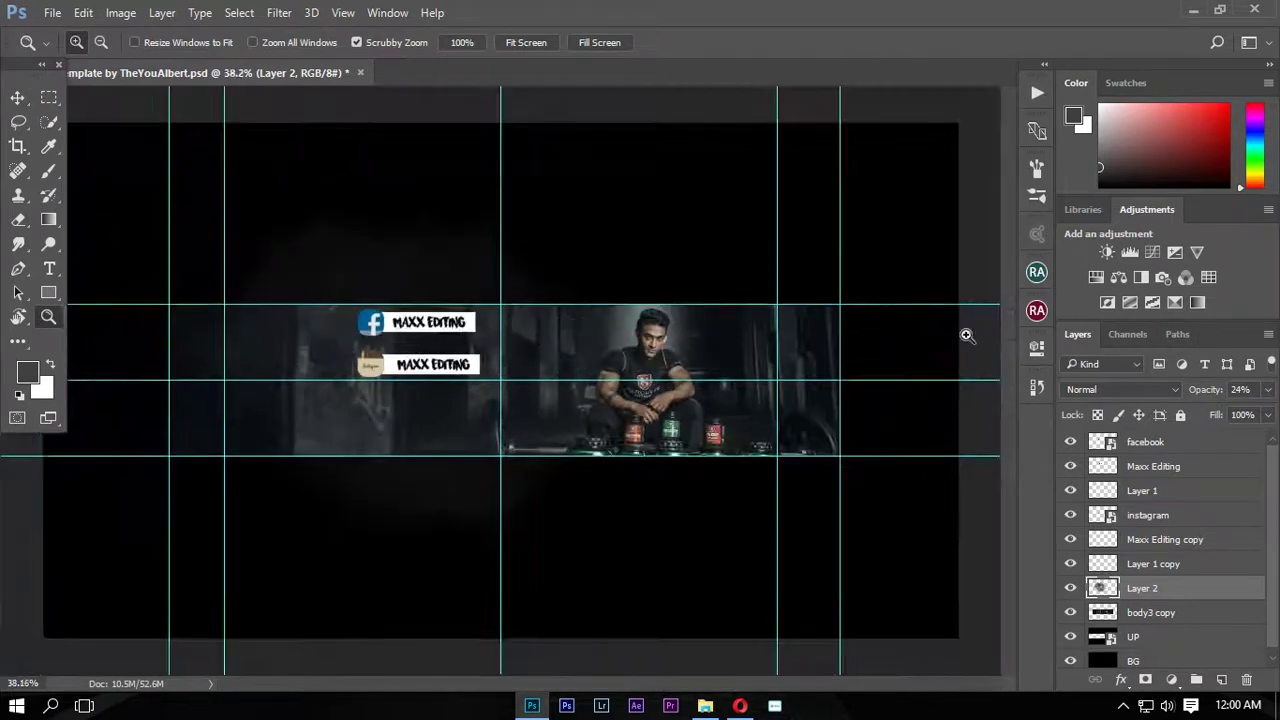
pyautogui.click(18, 121)
# Type SUBSCRIBE right of the man in white Orator Std, enlarged to 32 pt
pyautogui.press('z')
pyautogui.moveTo(806, 331); pyautogui.dragTo(921, 379)
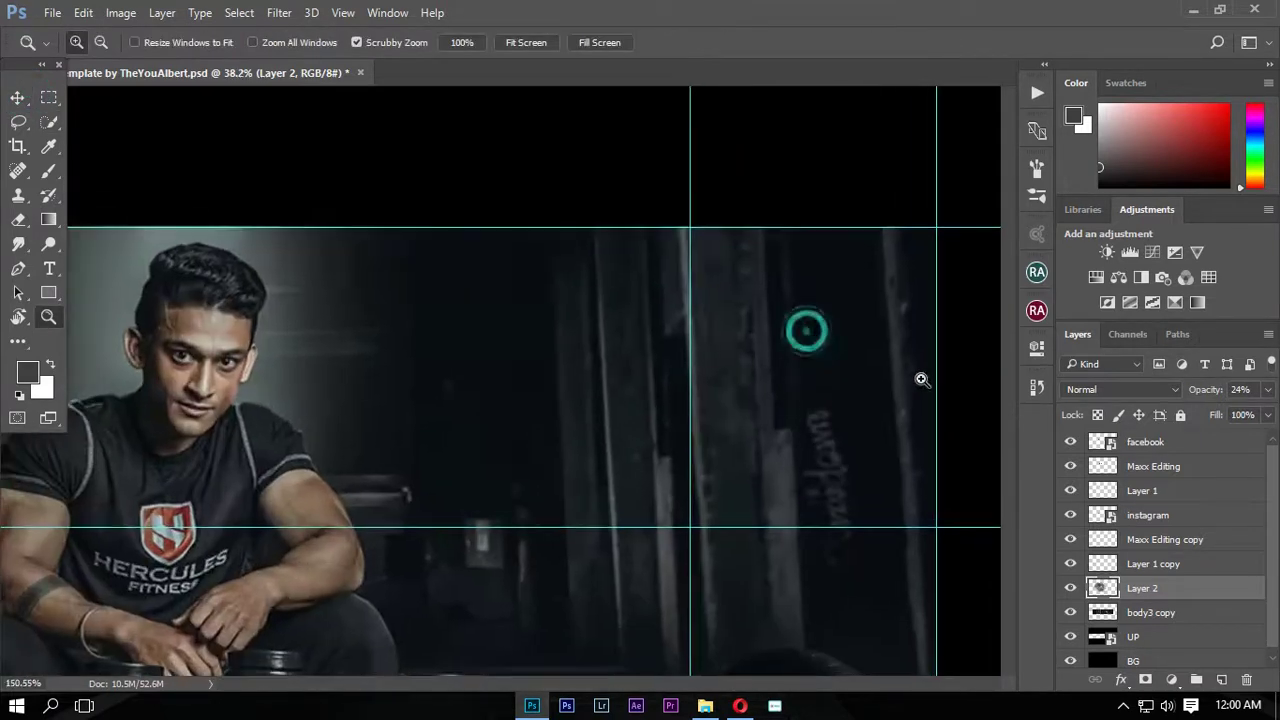
pyautogui.press('t')
pyautogui.click(446, 378)
pyautogui.write('SUBSCRIB')
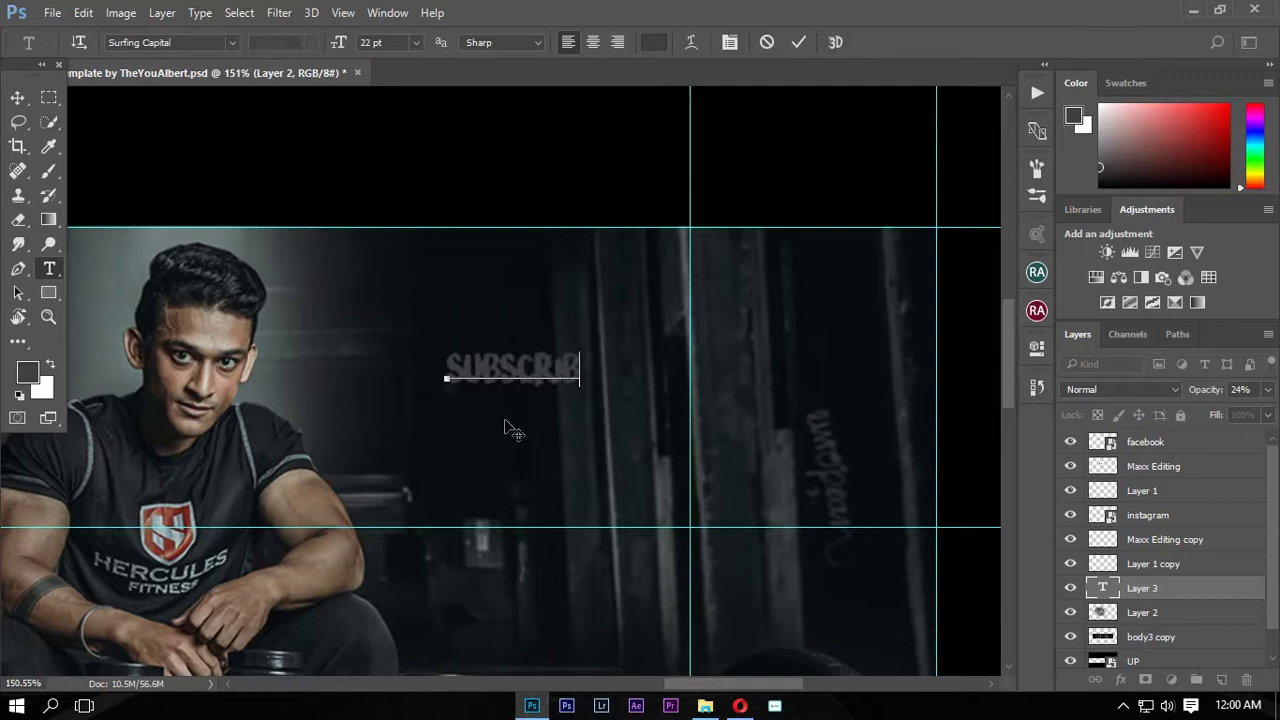
pyautogui.write('E')
pyautogui.hotkey('ctrl', 'a')
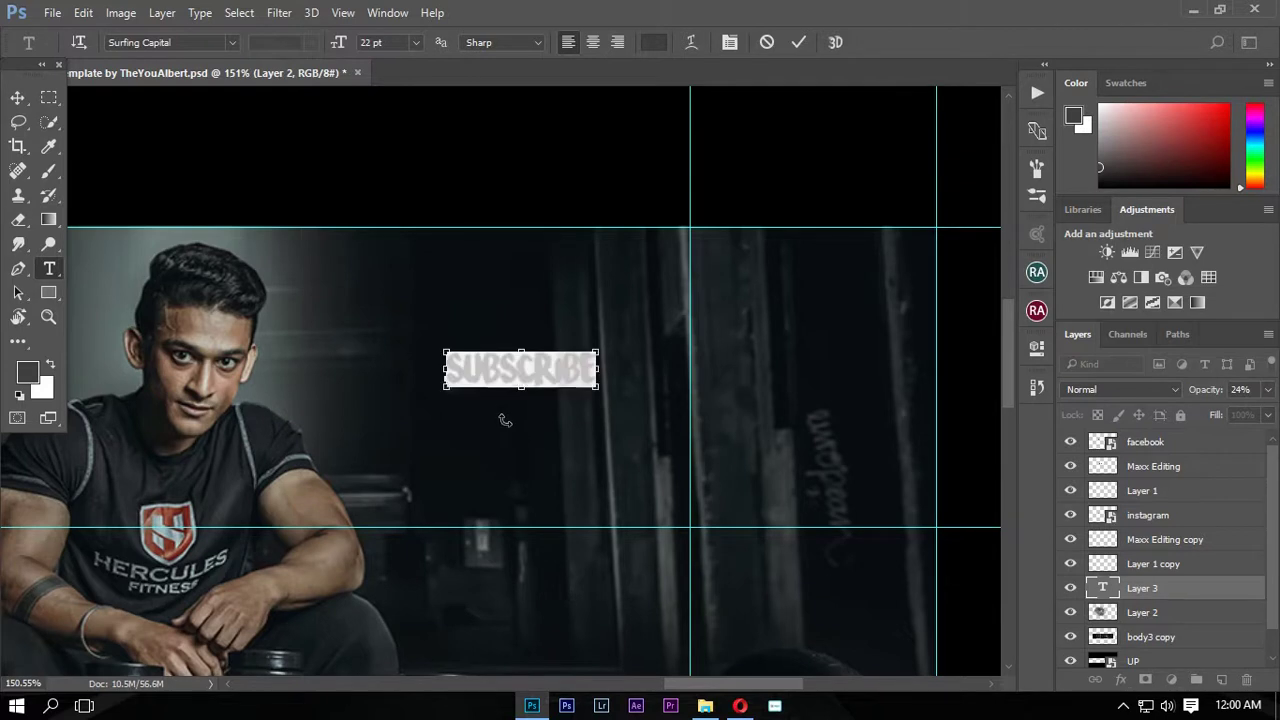
pyautogui.click(230, 43)
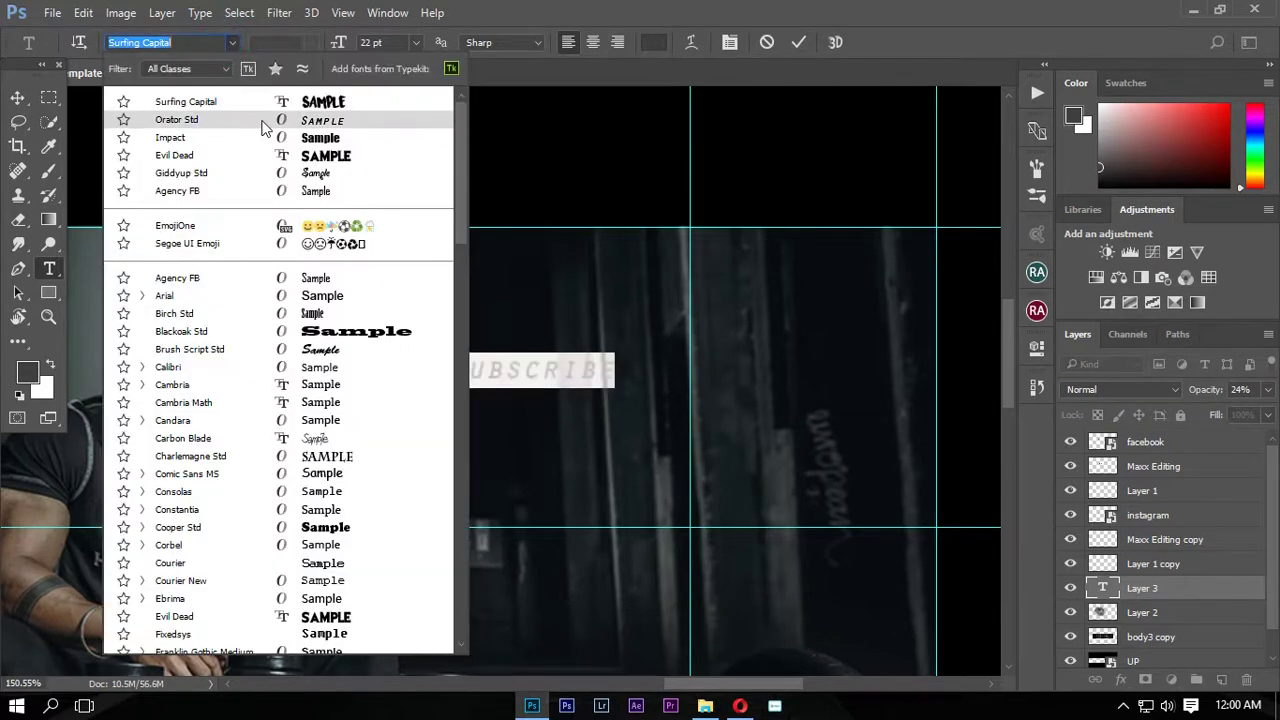
pyautogui.click(264, 117)
pyautogui.click(51, 364)
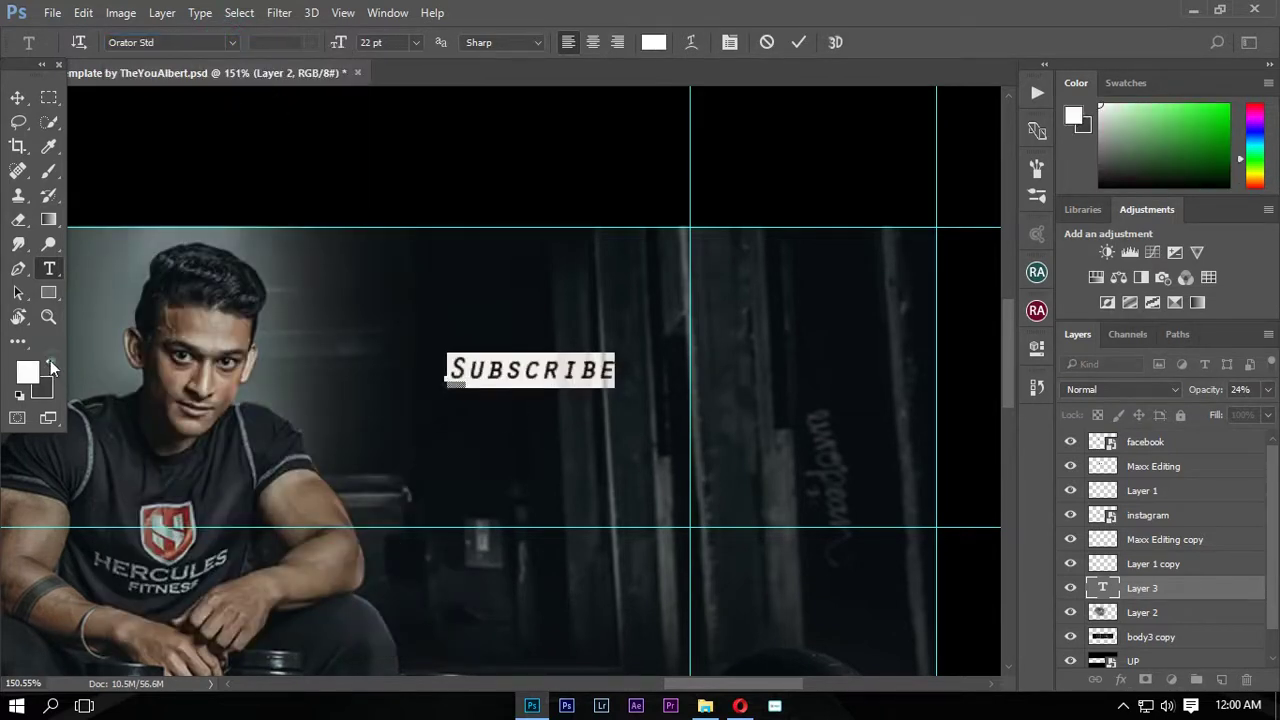
pyautogui.moveTo(339, 43)
pyautogui.mouseDown()
pyautogui.moveTo(368, 52)
pyautogui.moveTo(343, 55)
pyautogui.mouseUp()
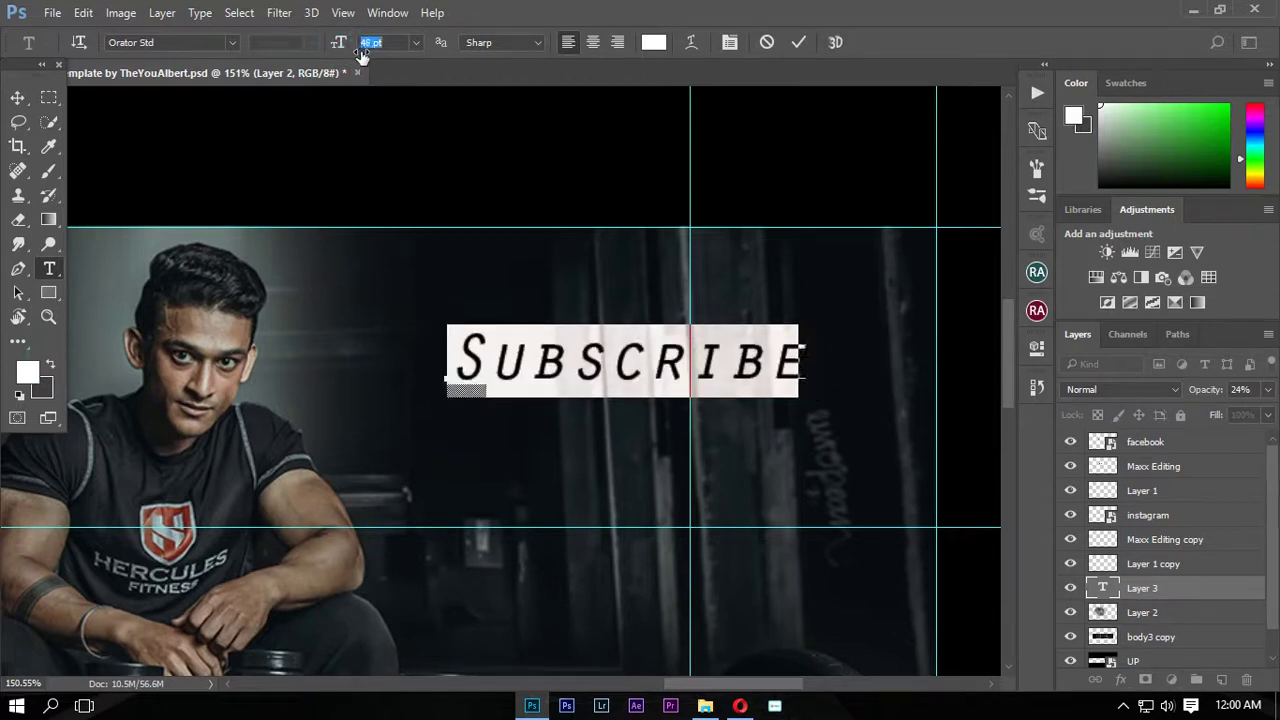
# Reposition the SUBSCRIBE text beside the man's head
pyautogui.click(17, 97)
pyautogui.hotkey('ctrl', 't')
pyautogui.moveTo(599, 386); pyautogui.dragTo(563, 382)
pyautogui.press('Return')
pyautogui.press('z')
pyautogui.rightClick(583, 376)
pyautogui.click(612, 384)
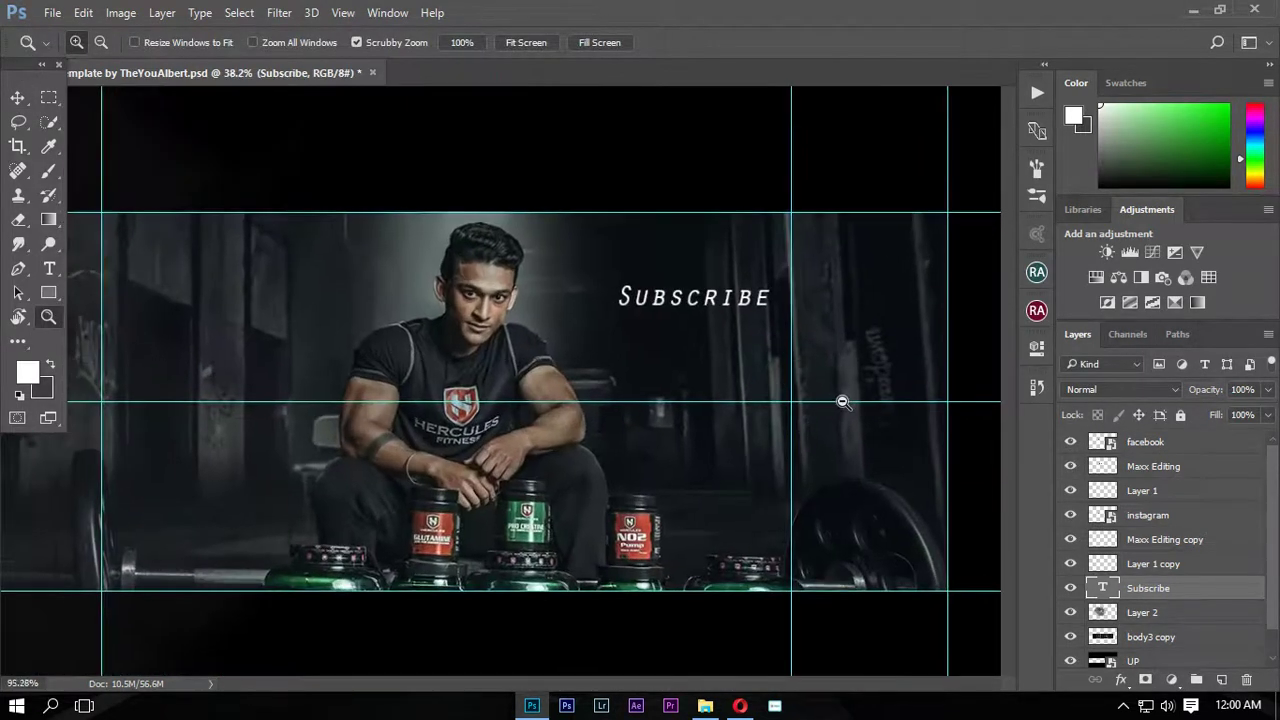
# Save the banner as 'YouTube Template by TheYouAlbert' JPEG, quality 12, in Pictures
pyautogui.moveTo(783, 373); pyautogui.dragTo(840, 400)
pyautogui.rightClick(460, 352)
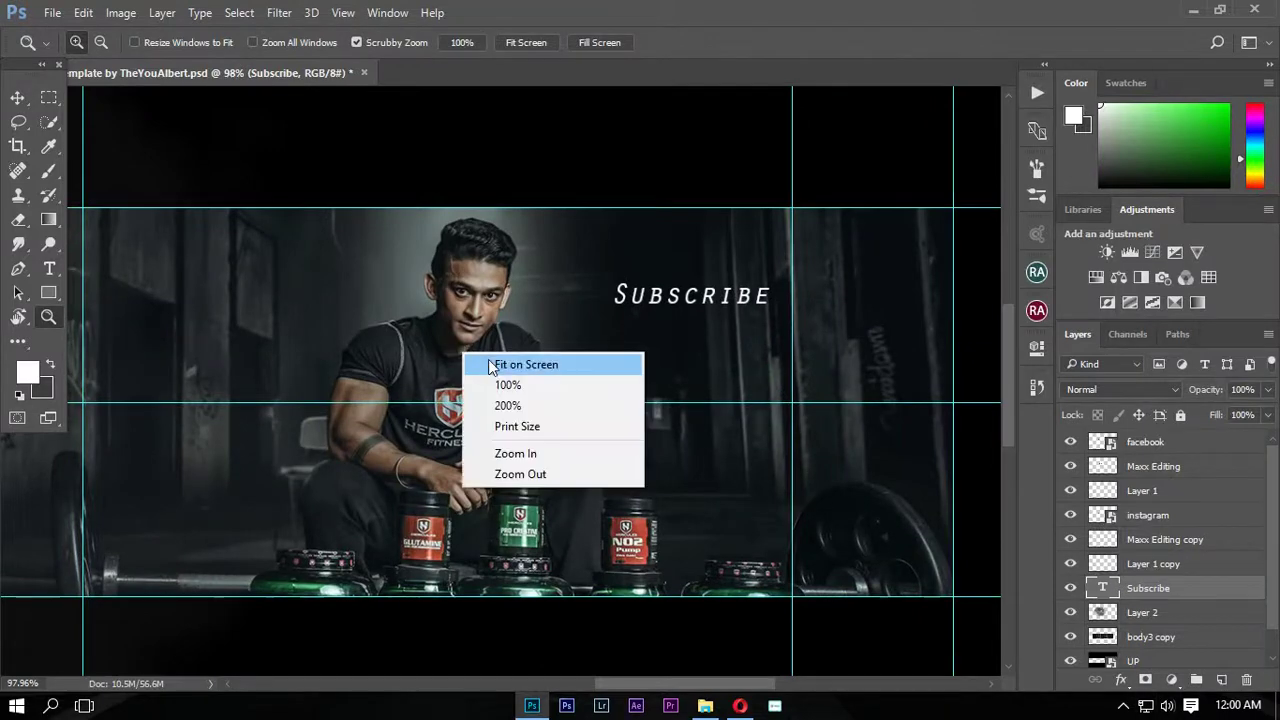
pyautogui.click(488, 360)
pyautogui.click(52, 12)
pyautogui.click(115, 219)
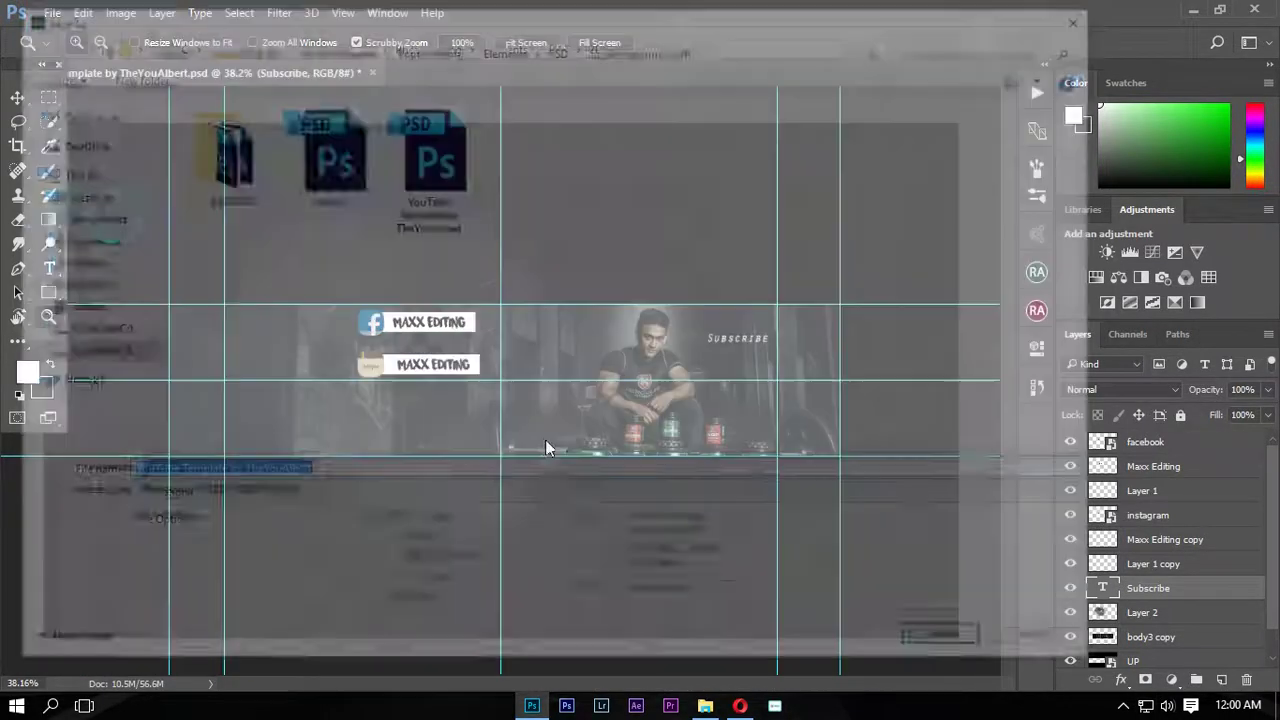
pyautogui.click(571, 494)
pyautogui.click(349, 317)
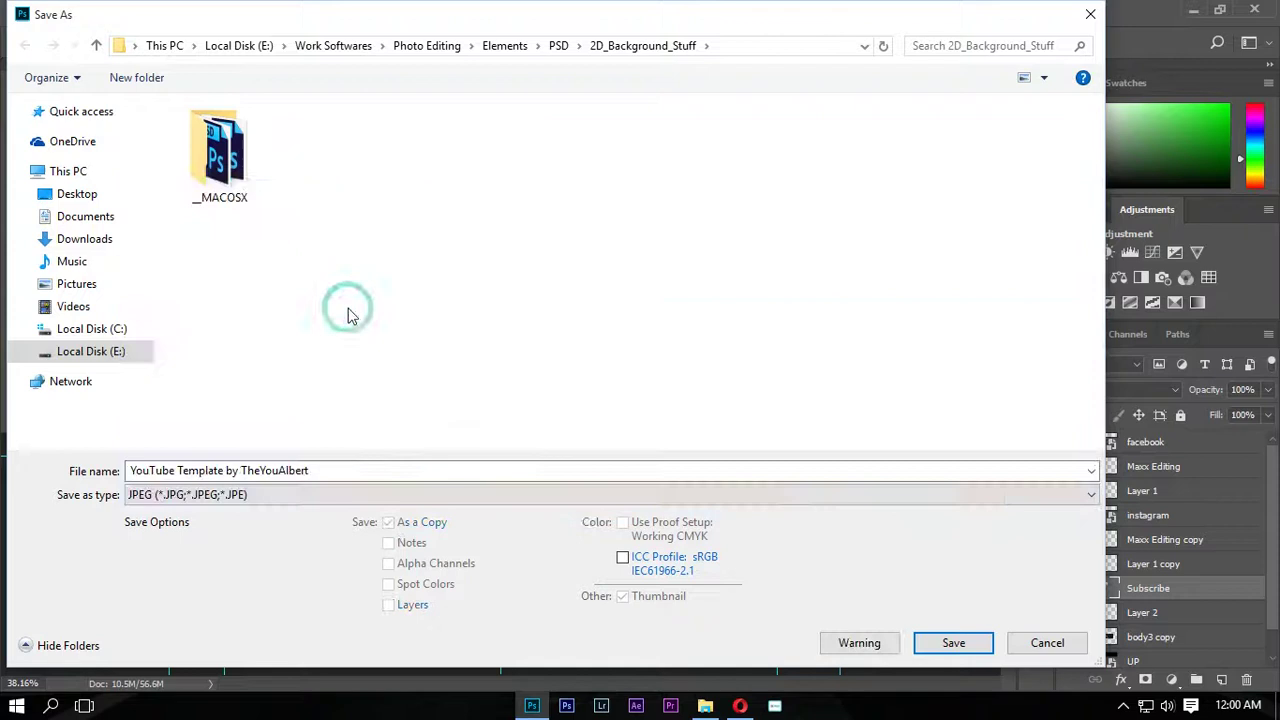
pyautogui.click(77, 284)
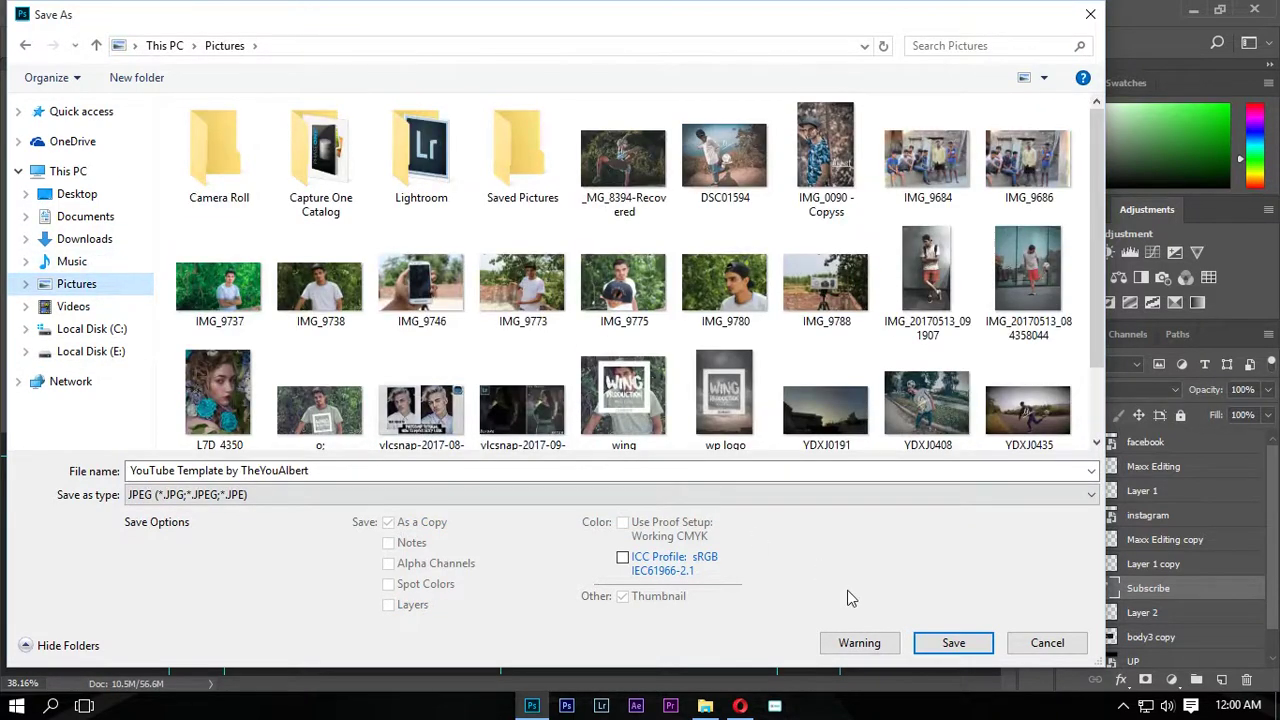
pyautogui.click(922, 640)
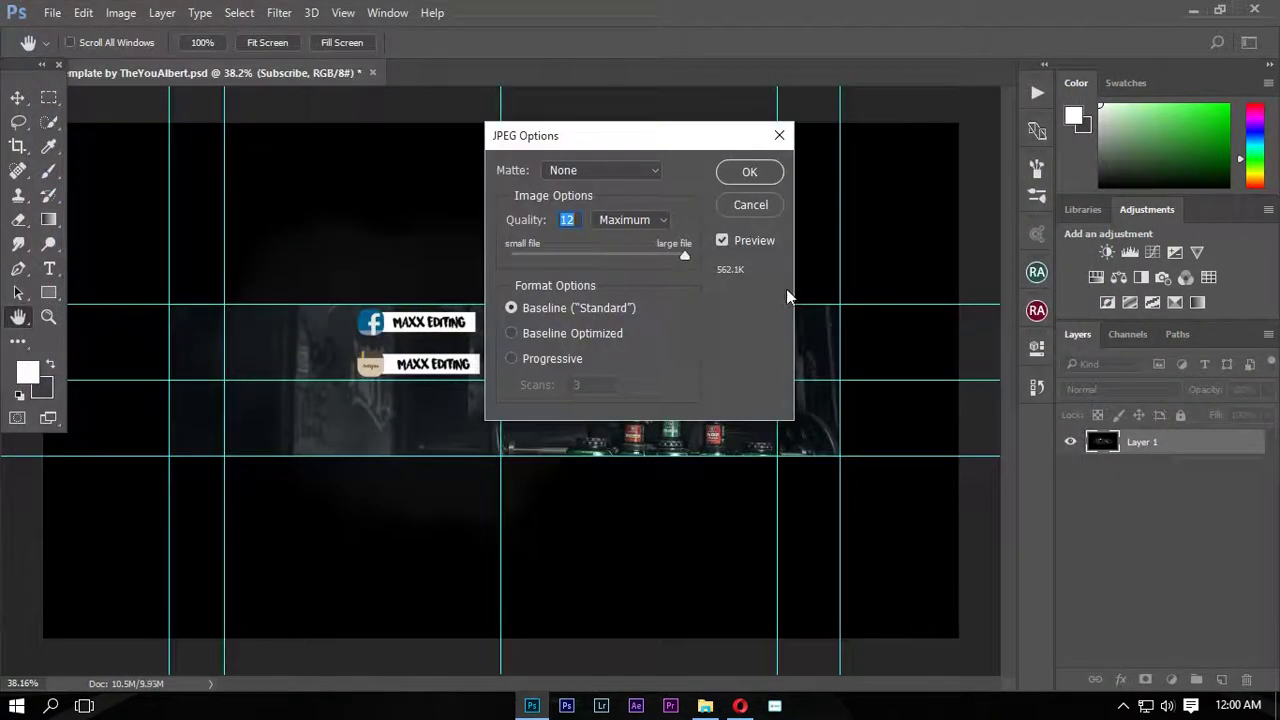
pyautogui.click(738, 170)
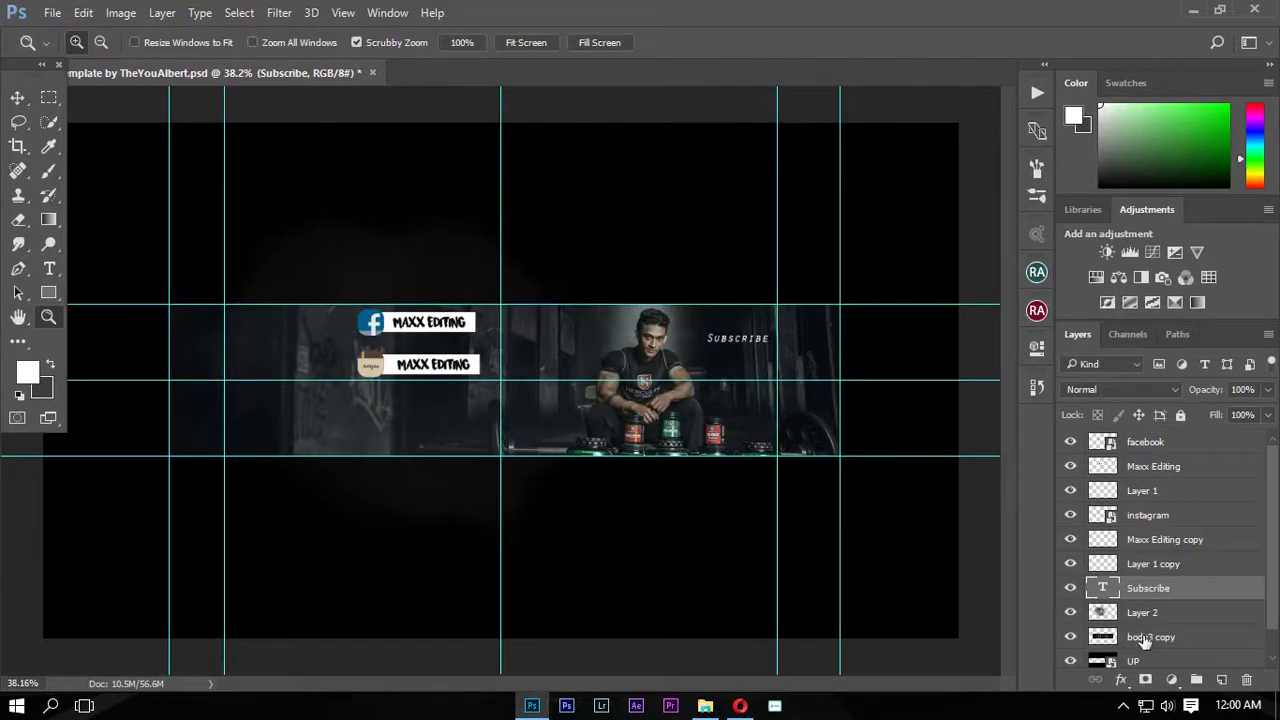